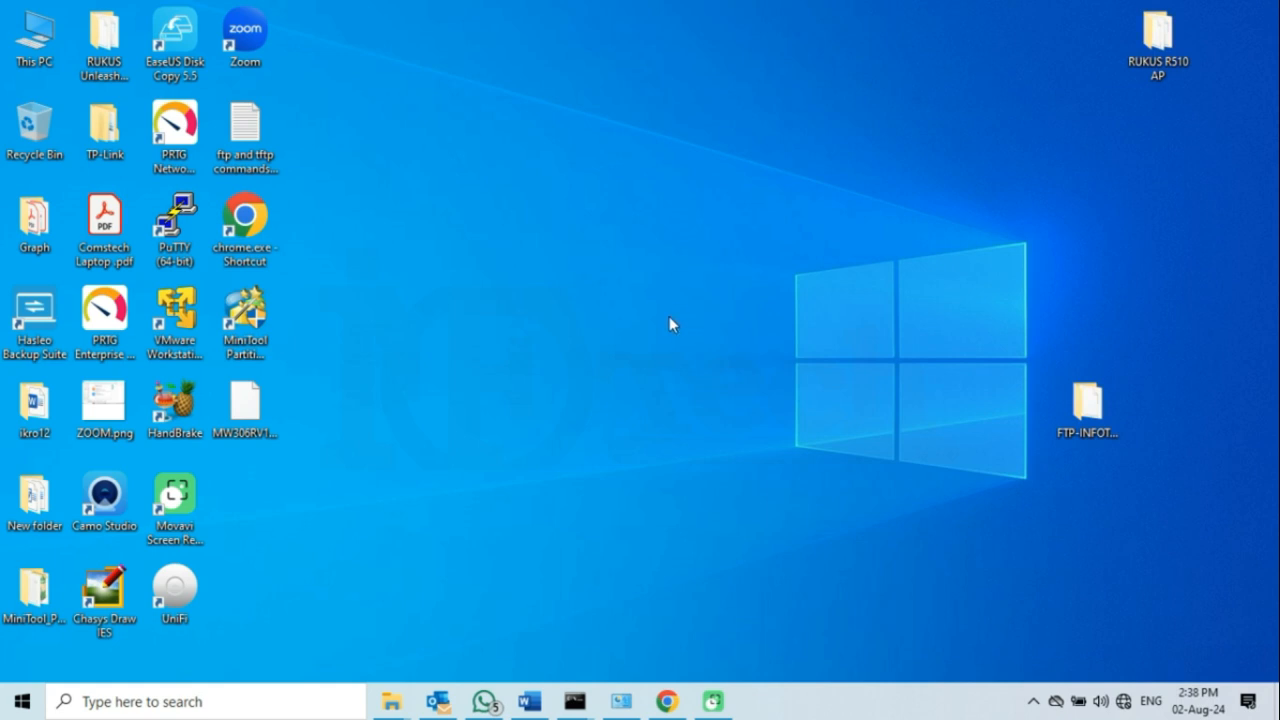
click(621, 701)
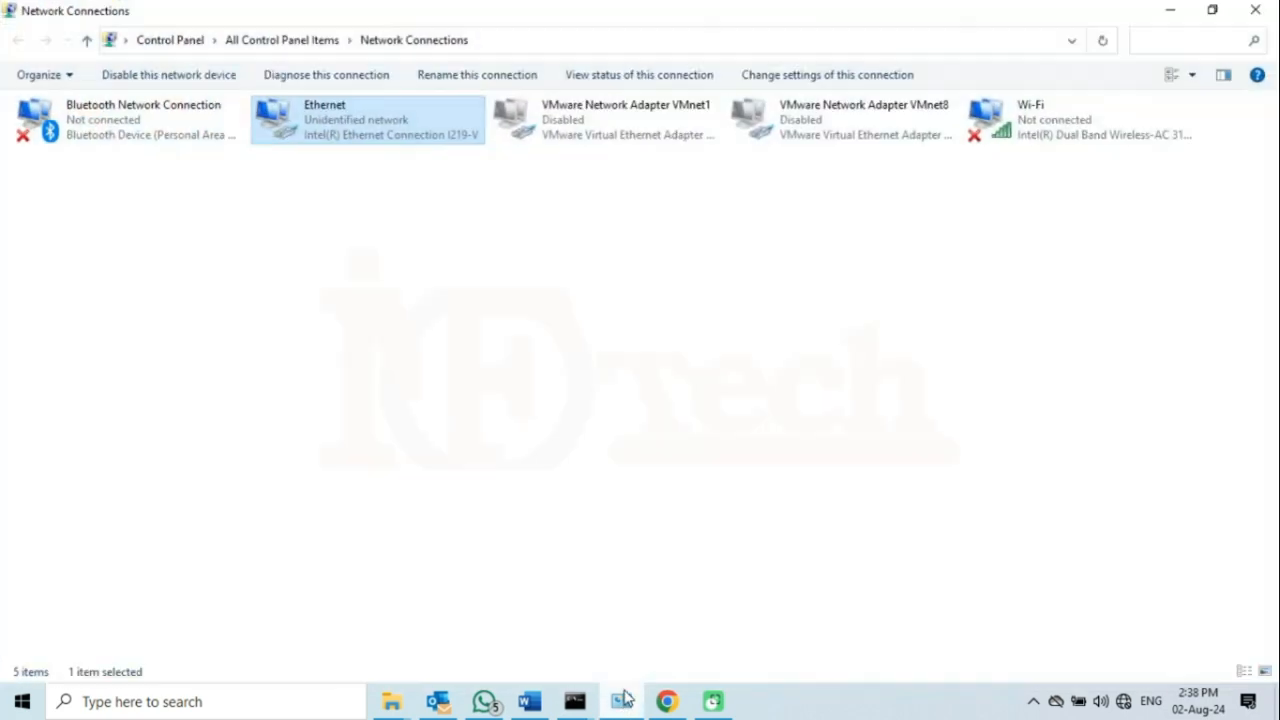
right_click(343, 127)
click(390, 157)
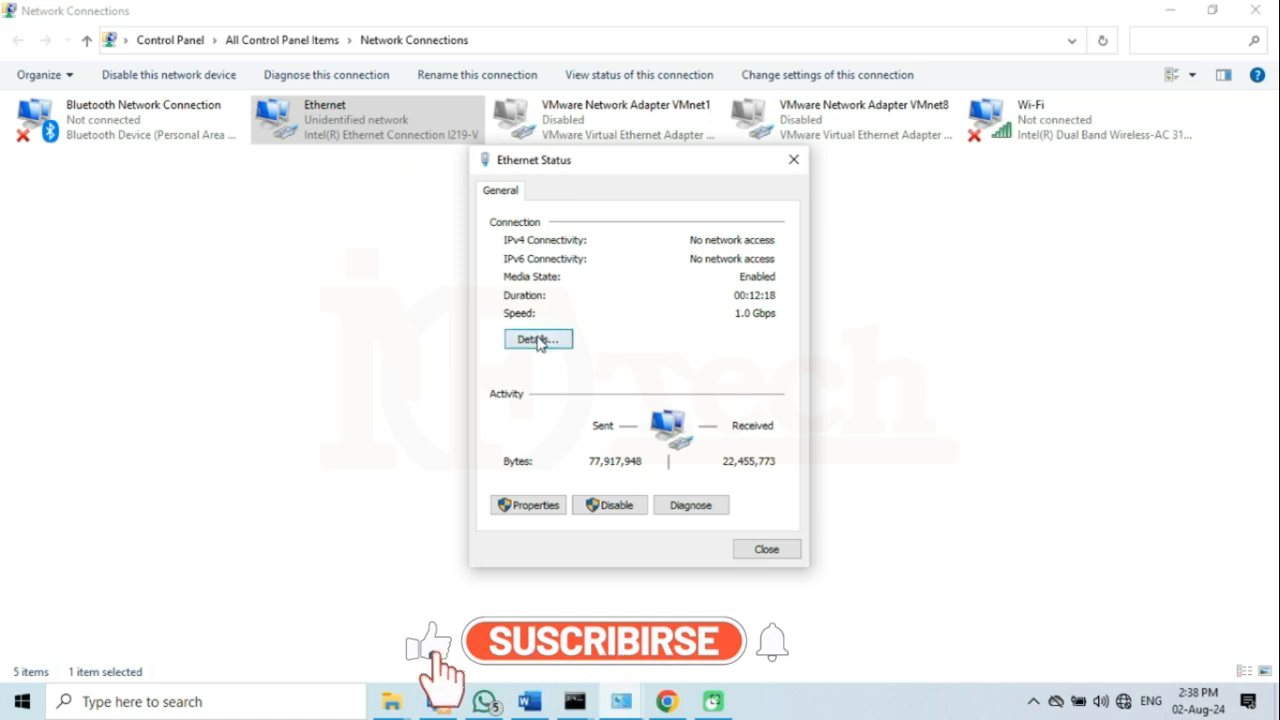
click(537, 339)
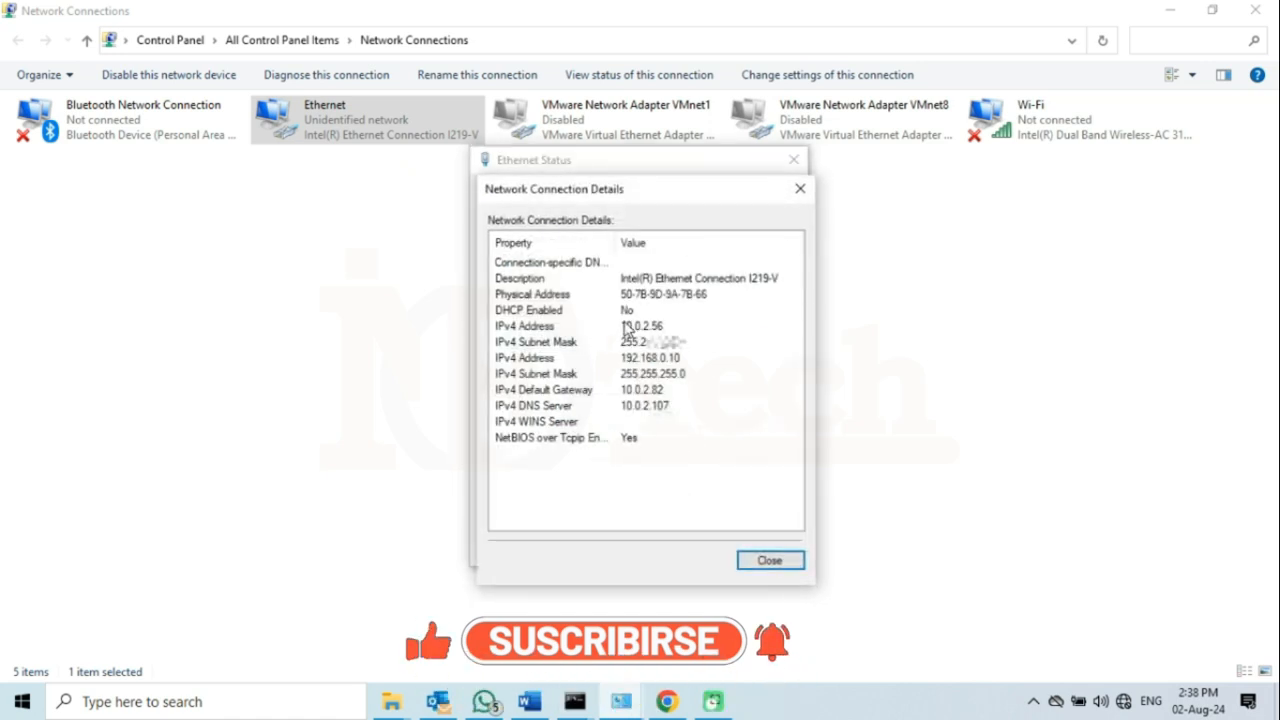
click(625, 326)
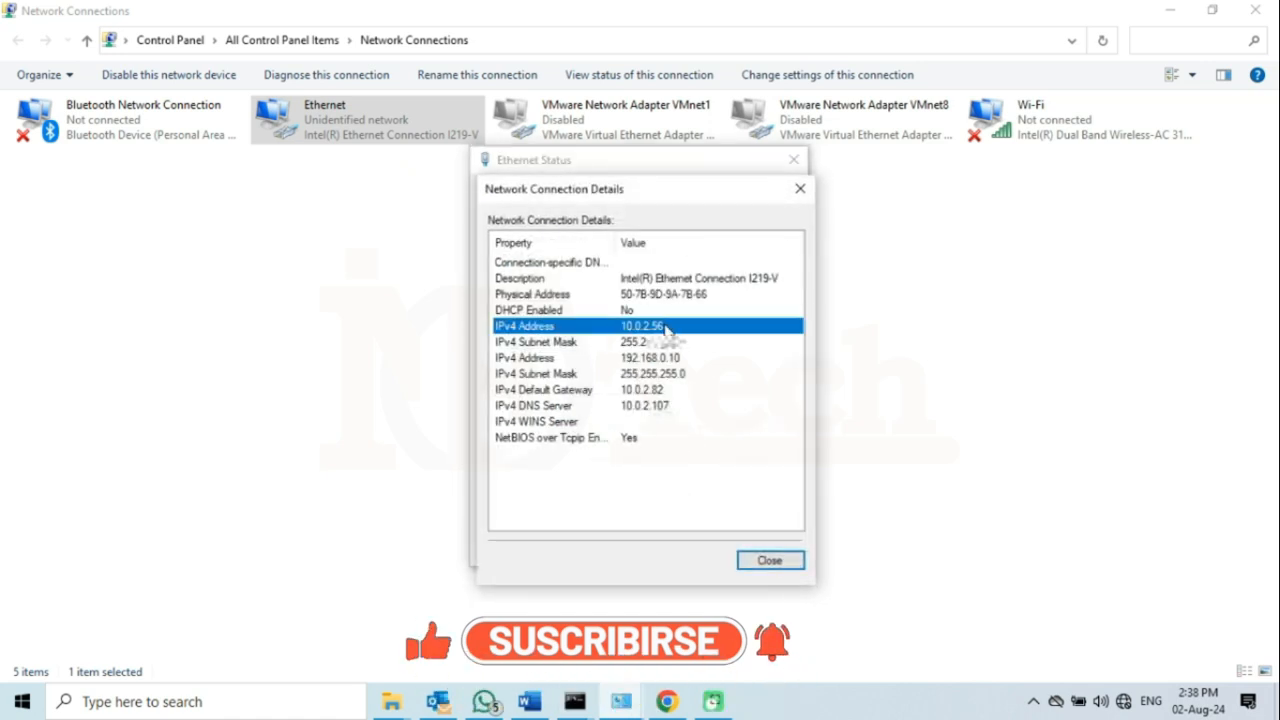
click(636, 360)
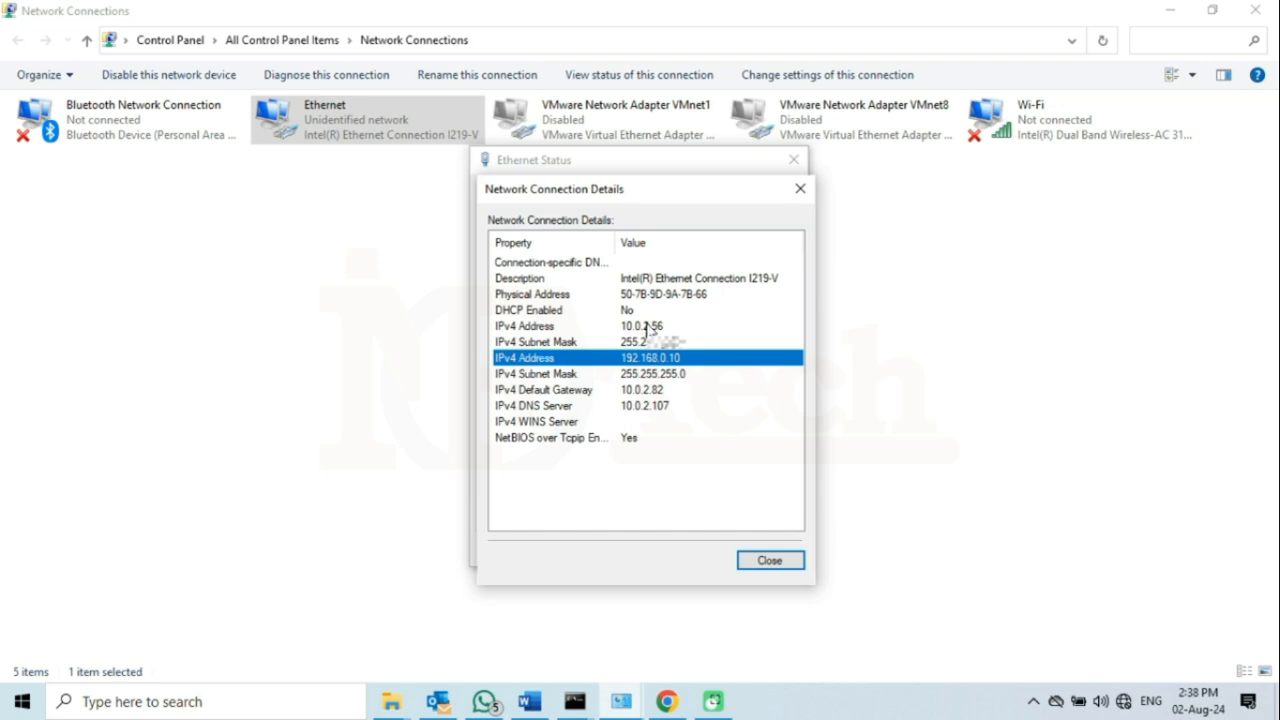
click(643, 330)
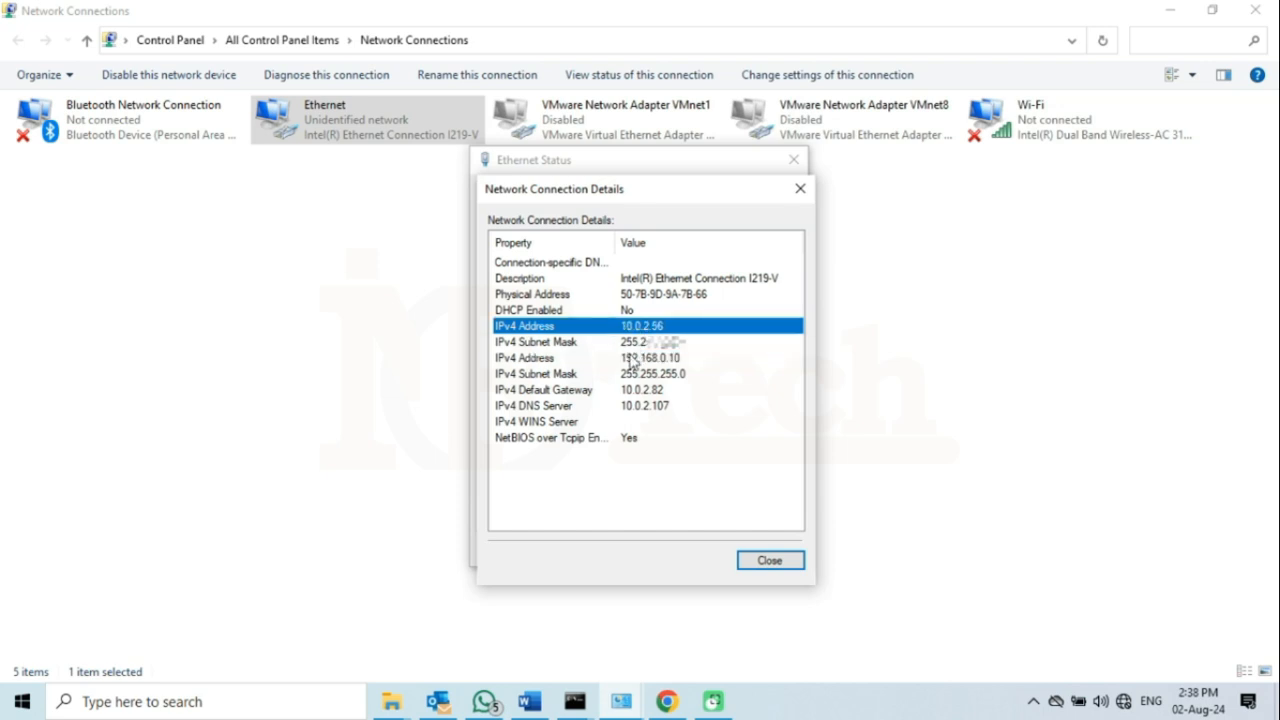
click(630, 360)
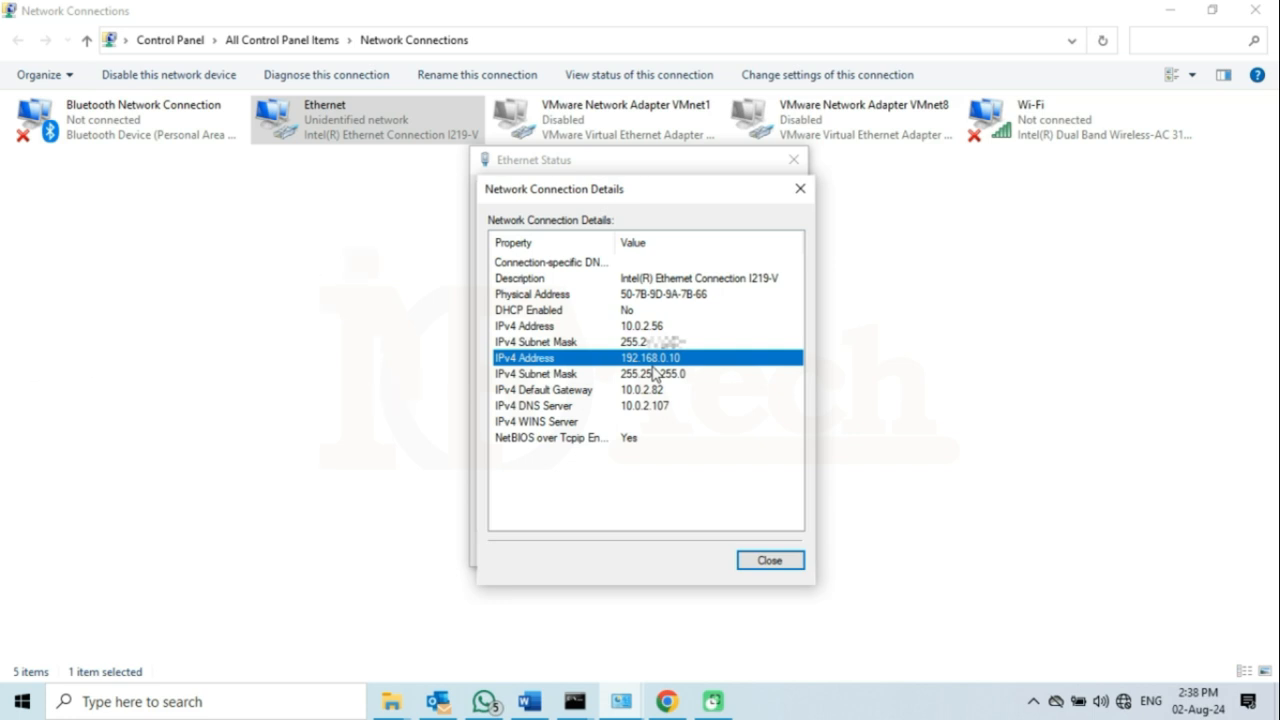
click(770, 561)
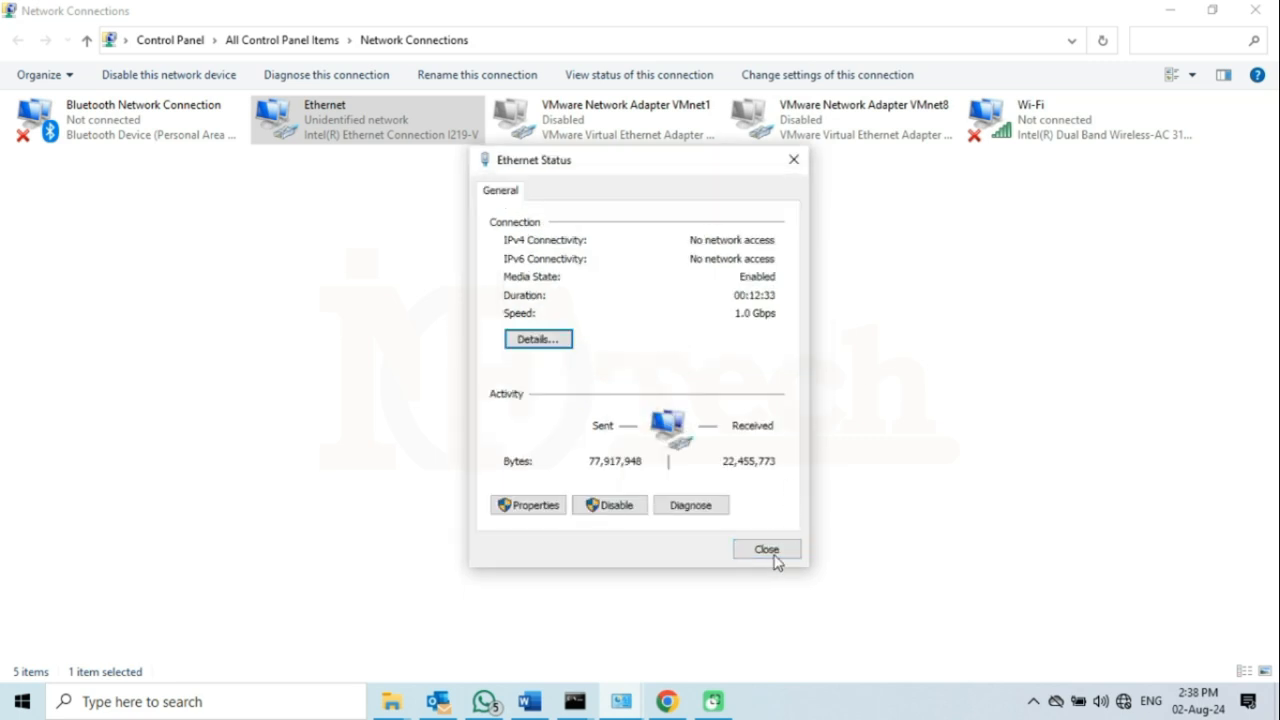
click(770, 556)
click(1171, 12)
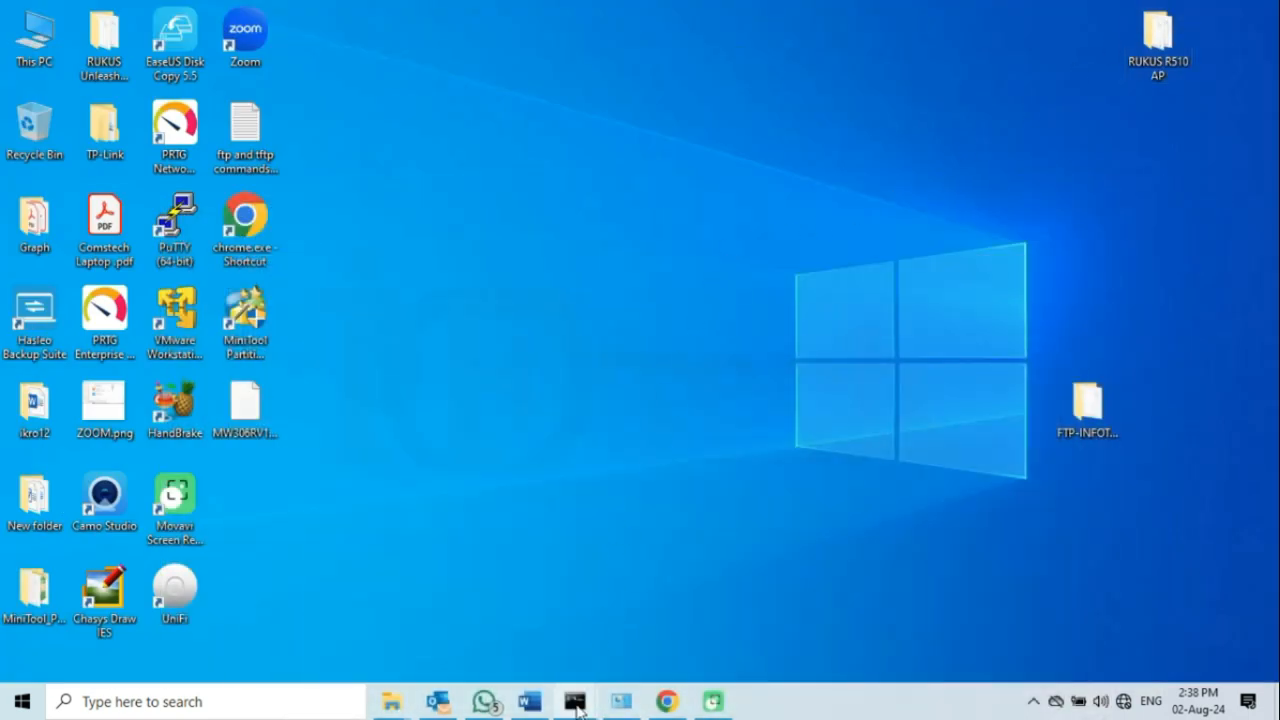
- Start a continuous ping to 10.0.2.152 in the first Command Prompt window
mouse_move(575, 701)
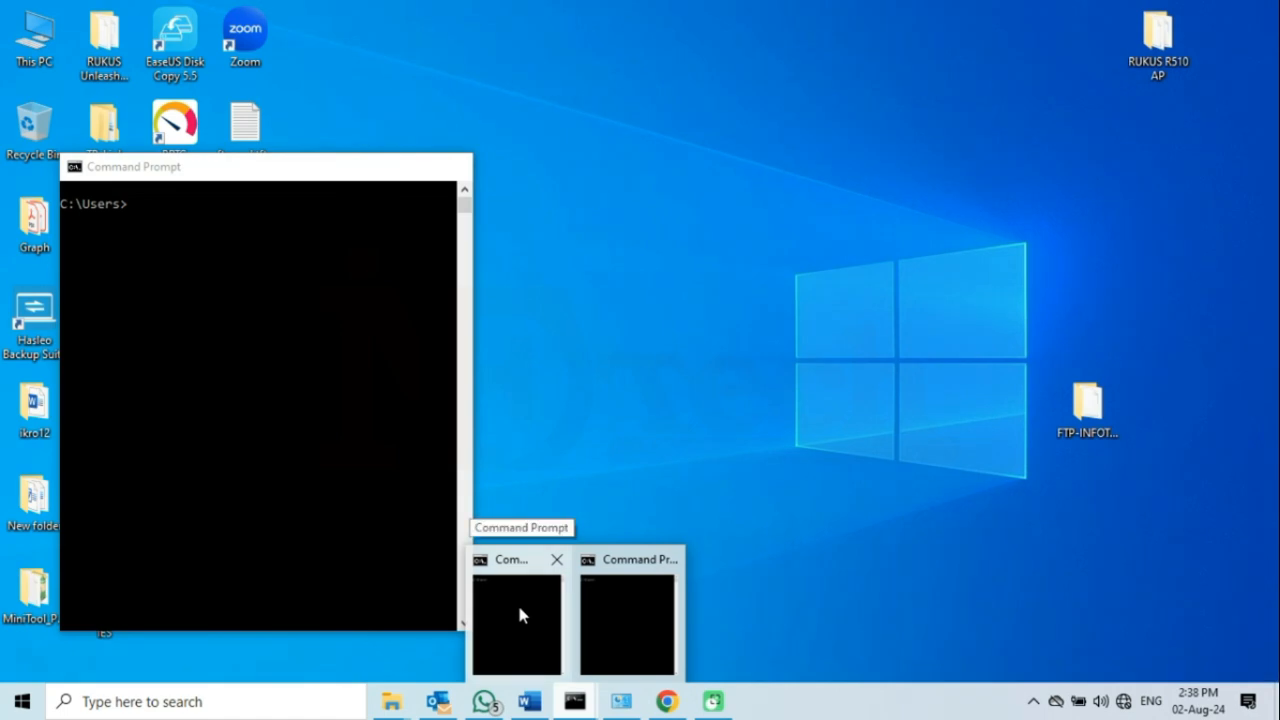
click(519, 614)
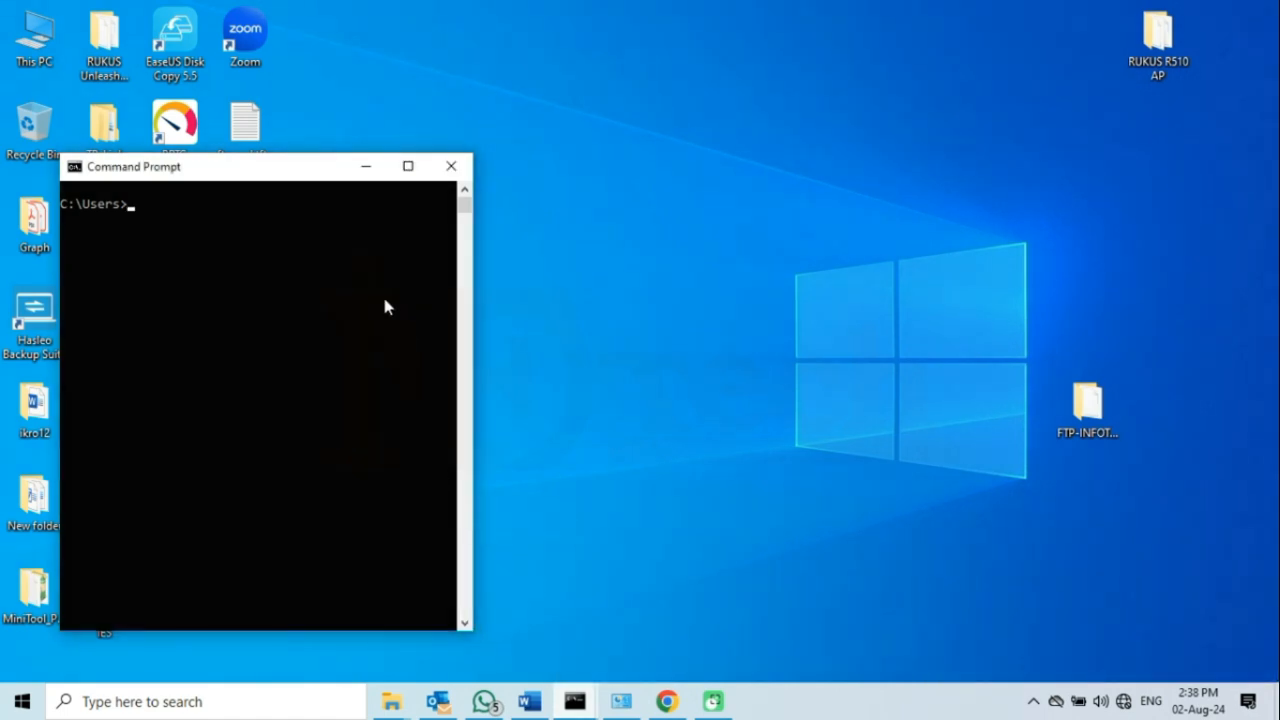
text(ping 10.0.2.152 -t)
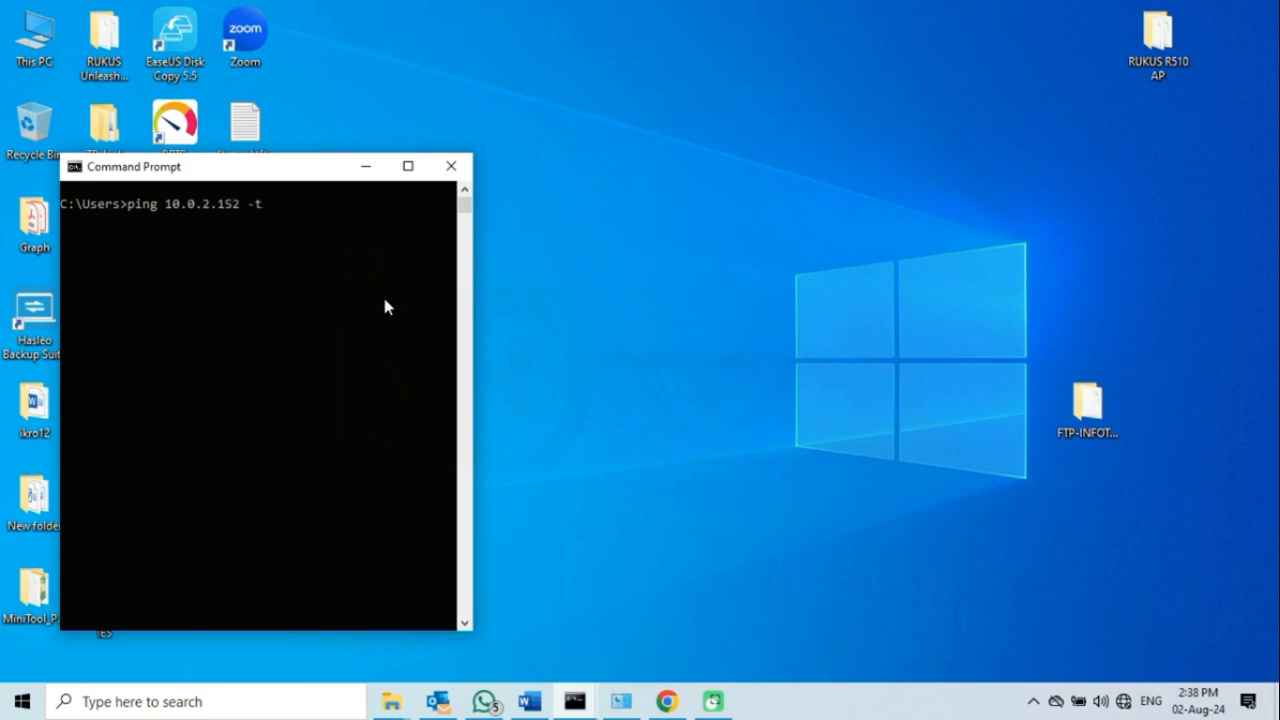
key(Return)
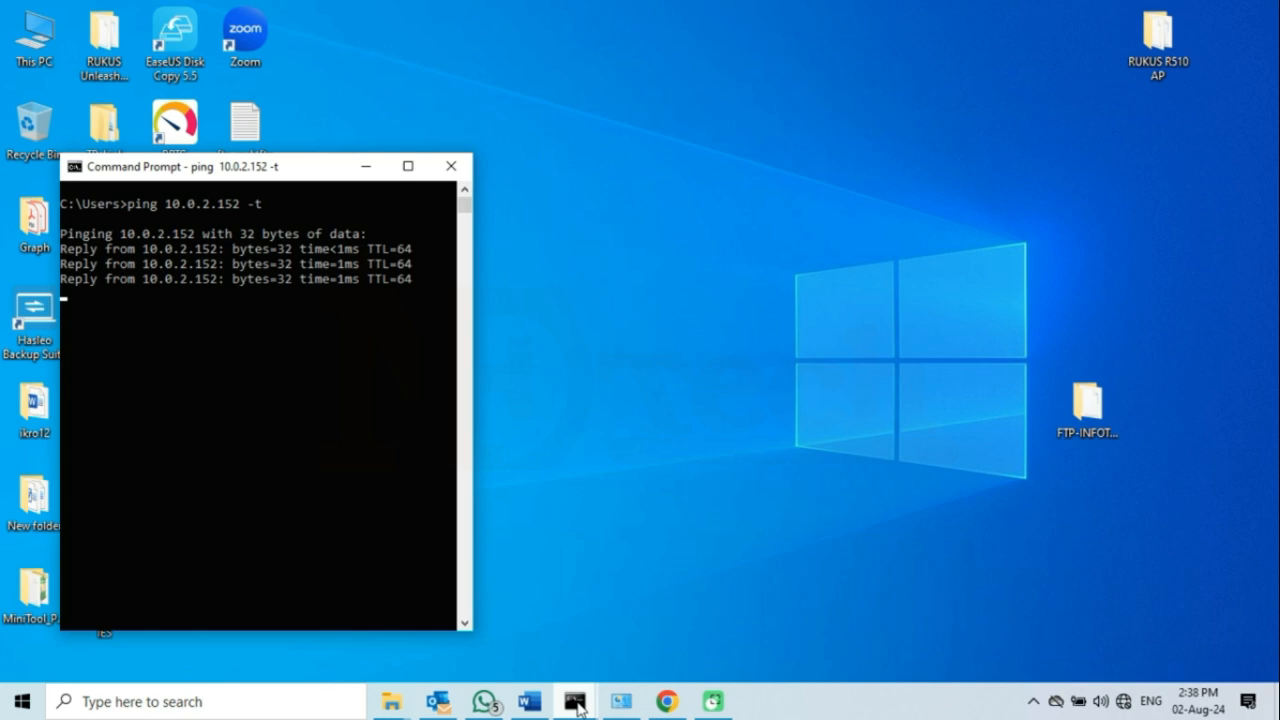
- Start a continuous ping to 192.168.0.1 in the second Command Prompt window
mouse_move(578, 705)
click(653, 601)
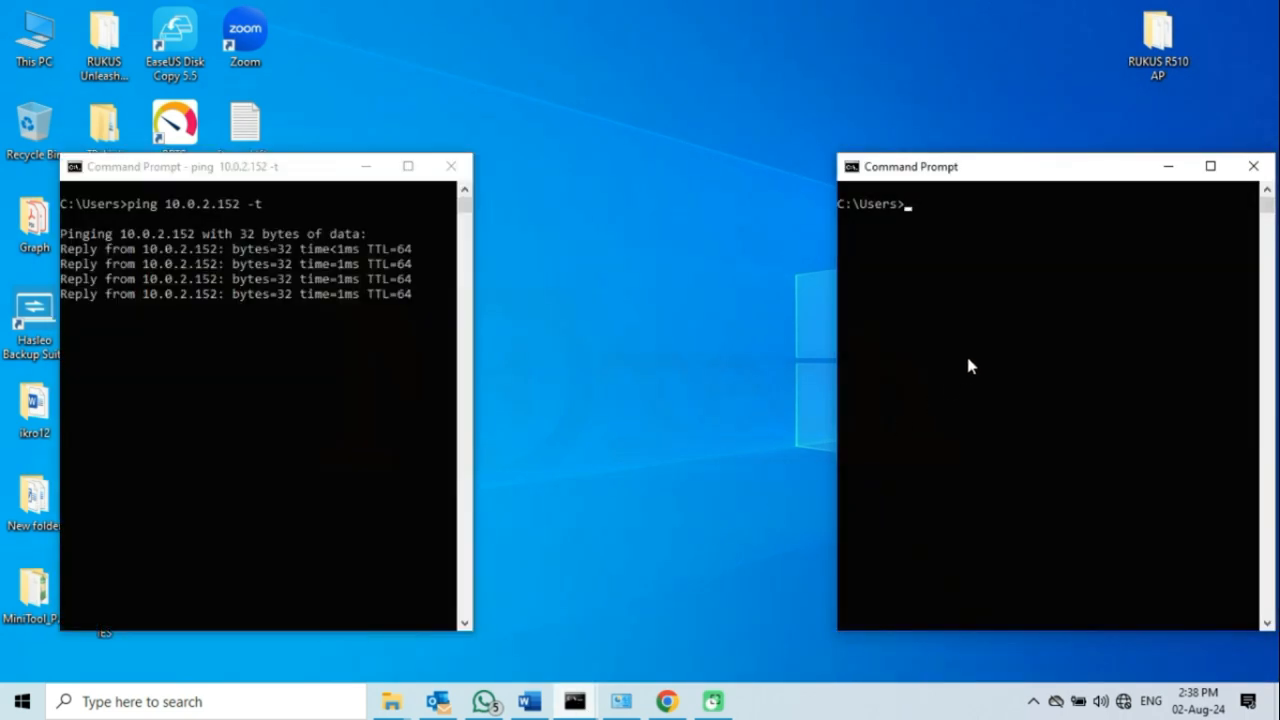
text(ping)
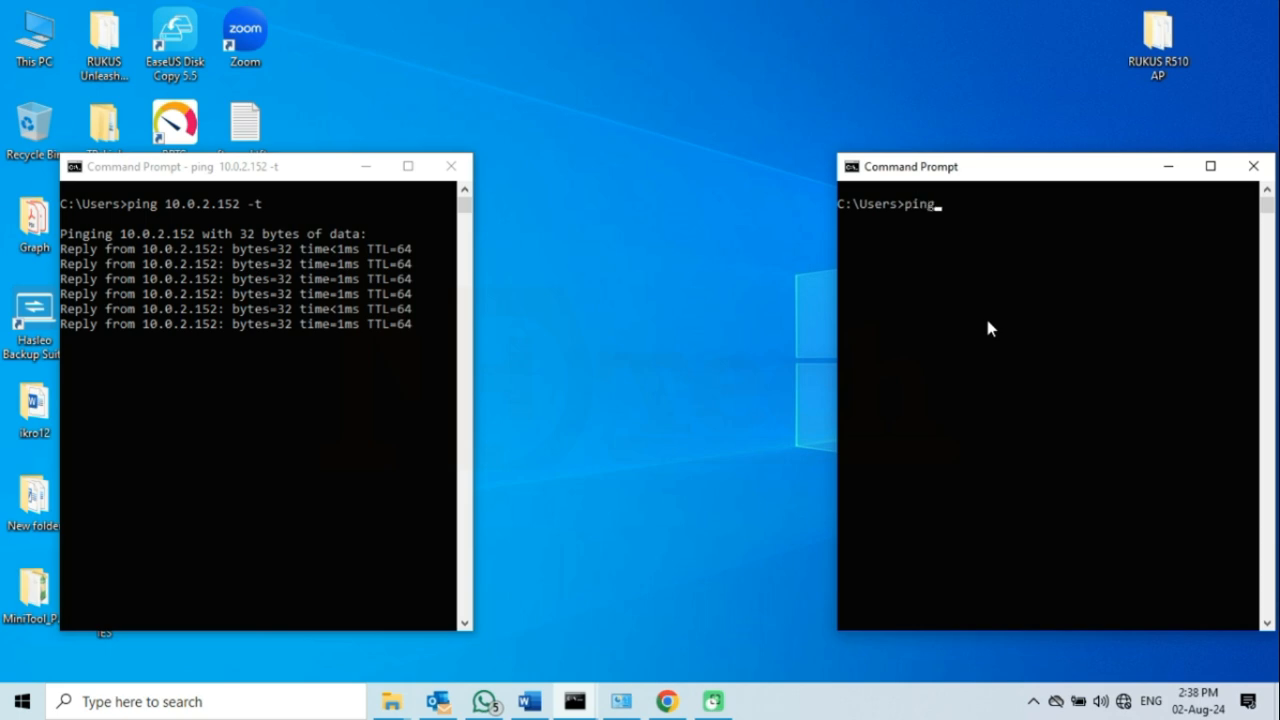
text( 192.1)
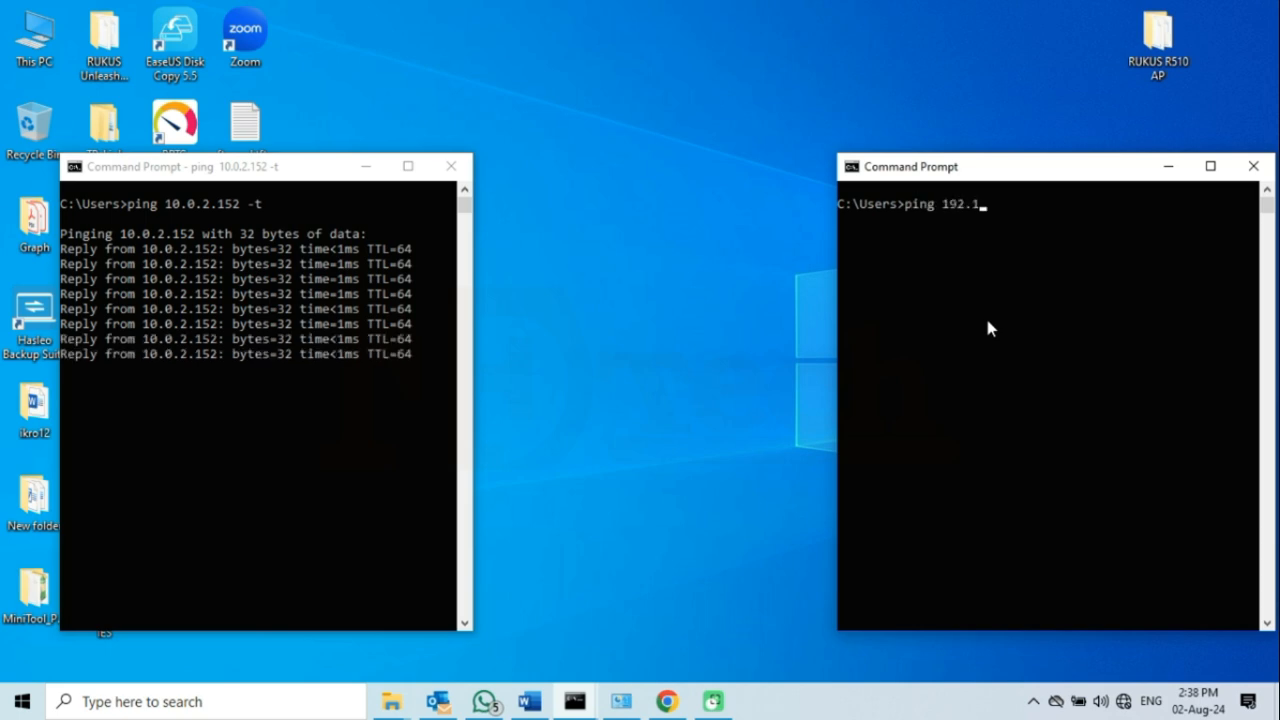
text(68.0.1 -t)
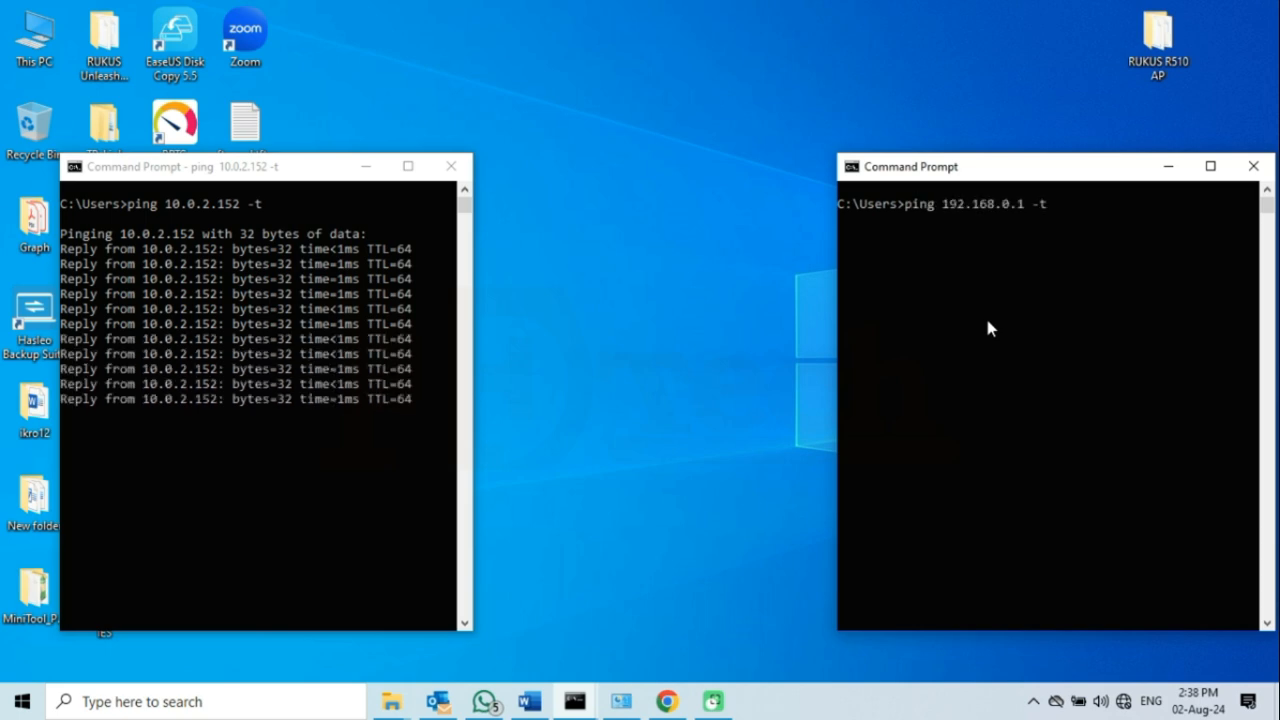
key(Return)
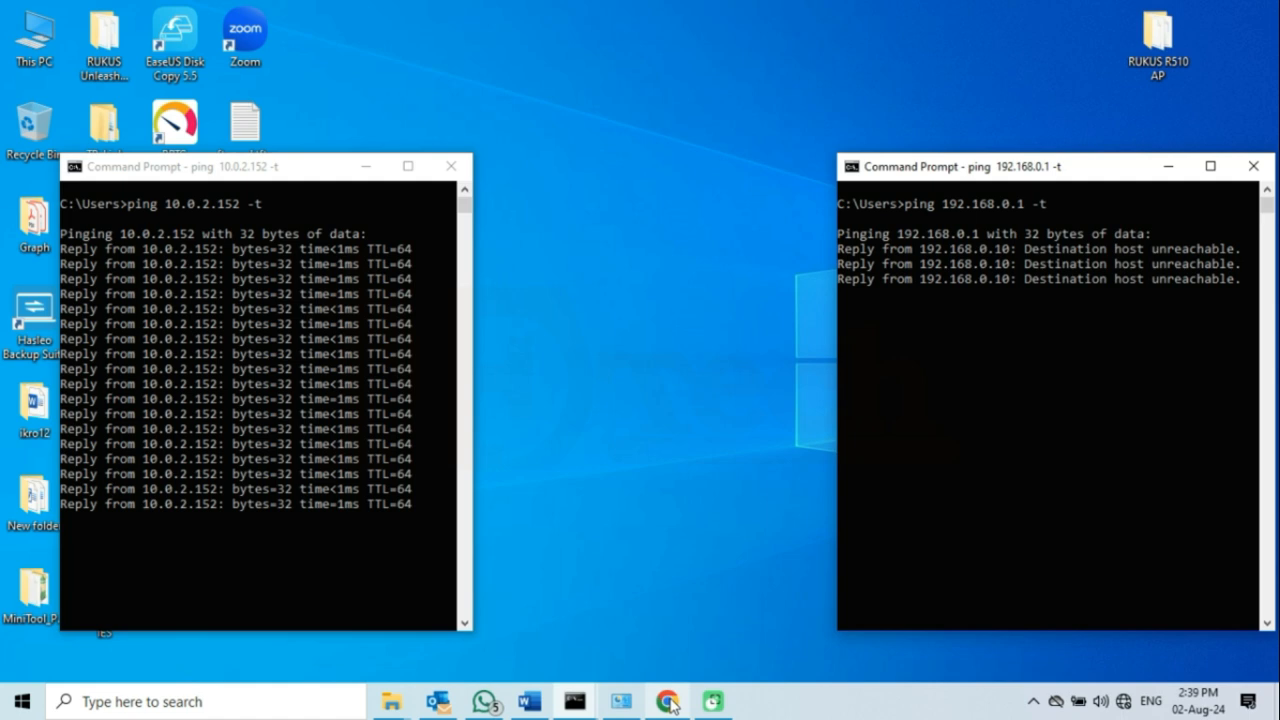
click(672, 703)
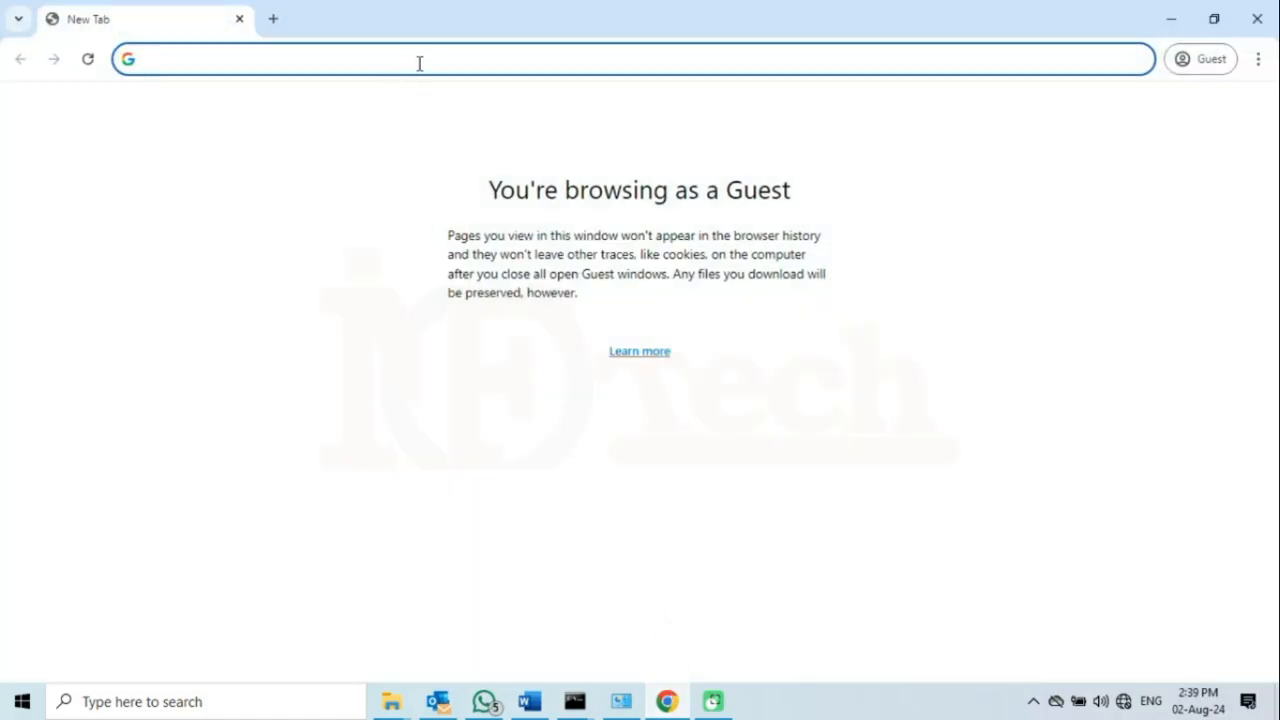
text(https://)
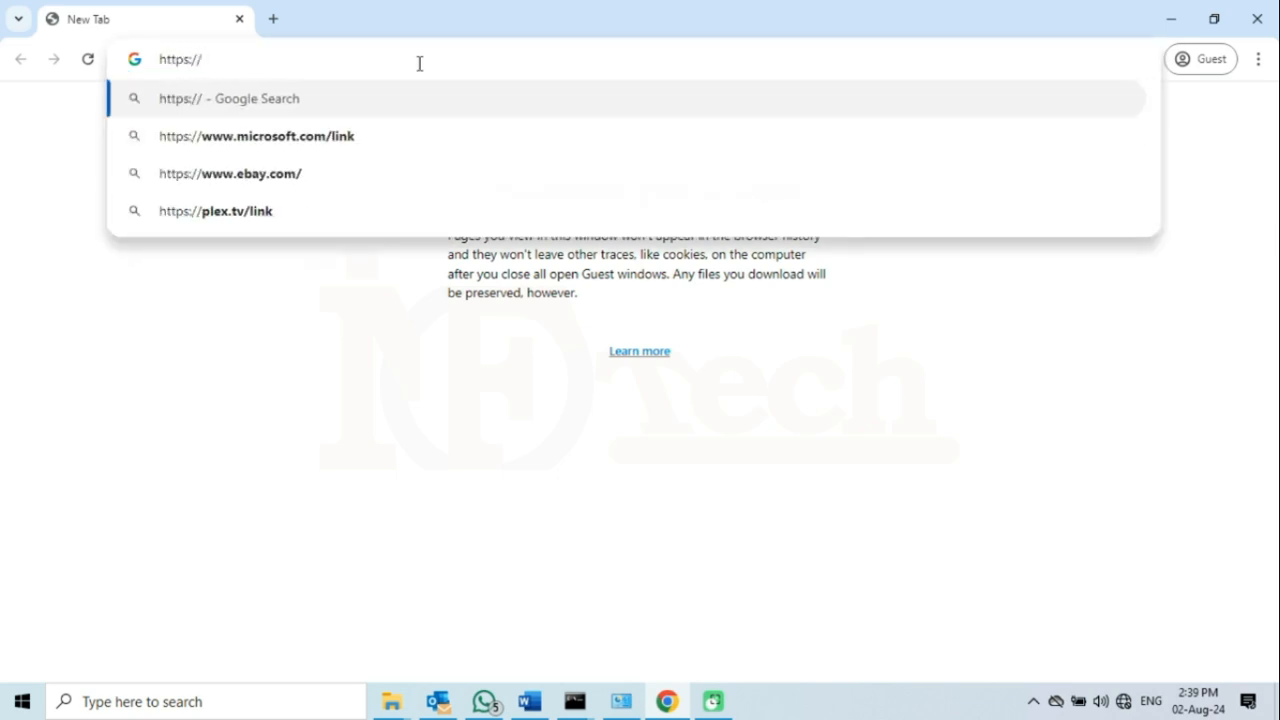
text(10.0.2.152)
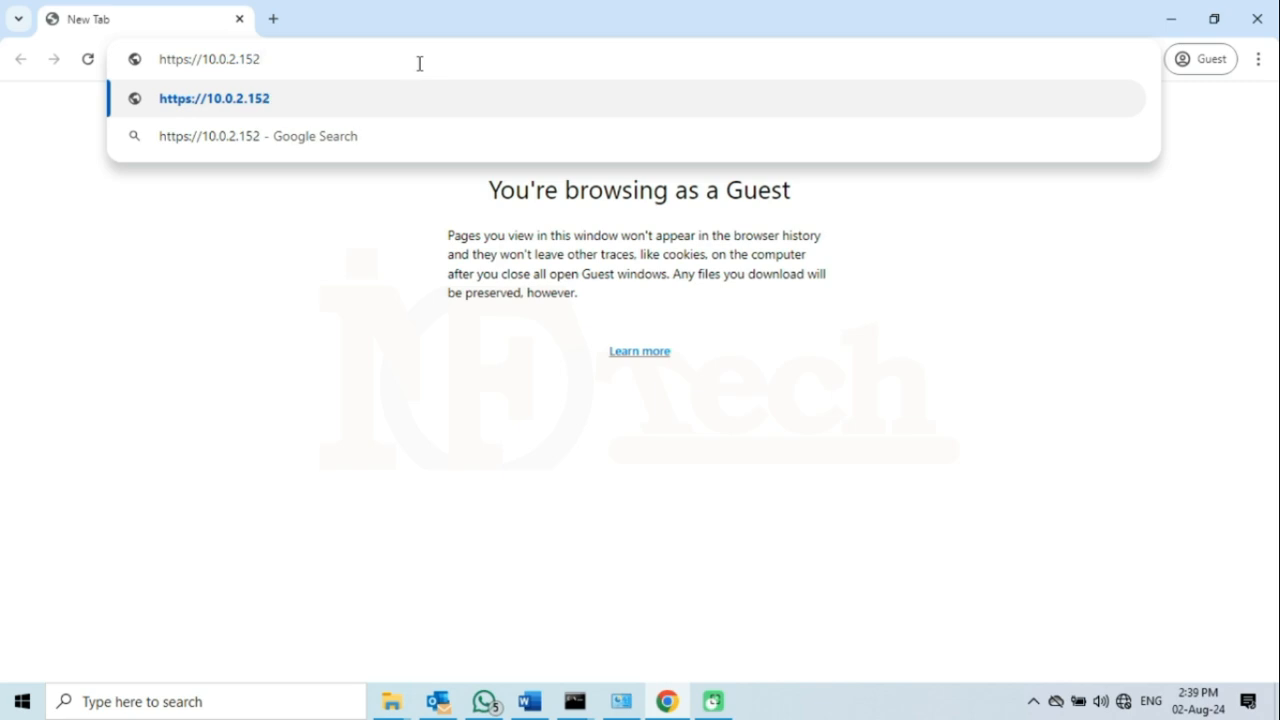
key(Return)
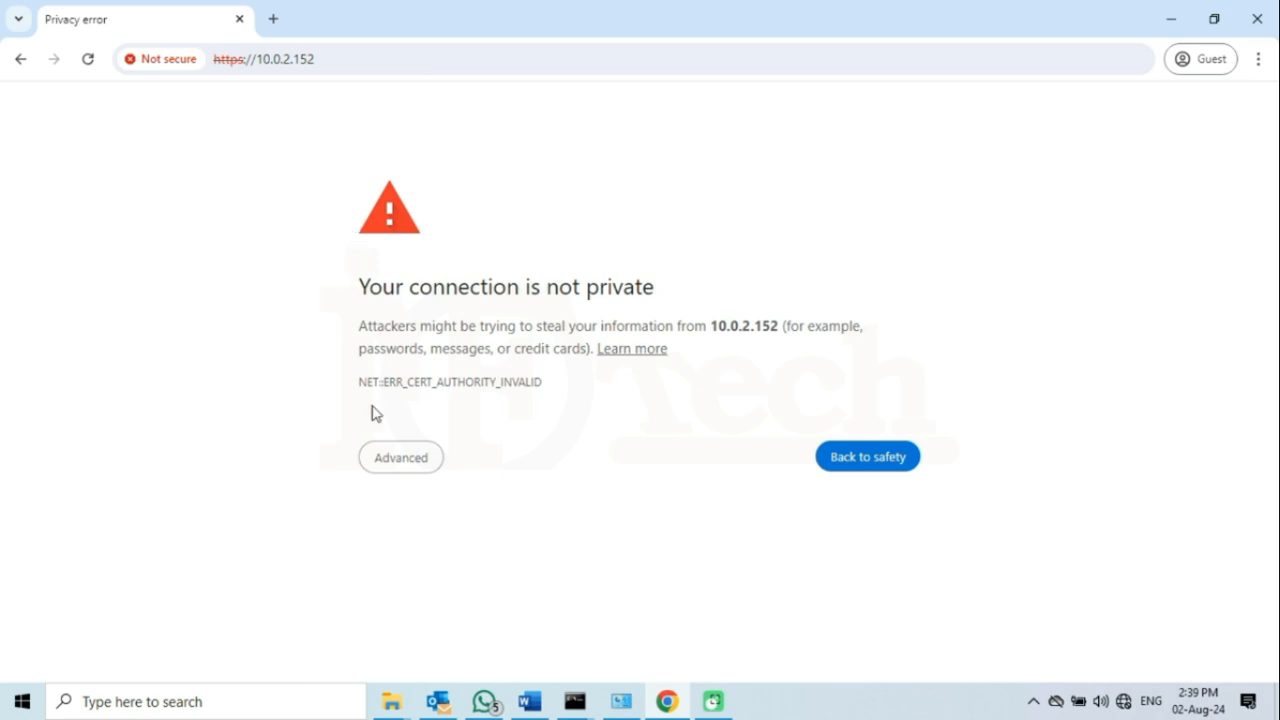
click(406, 460)
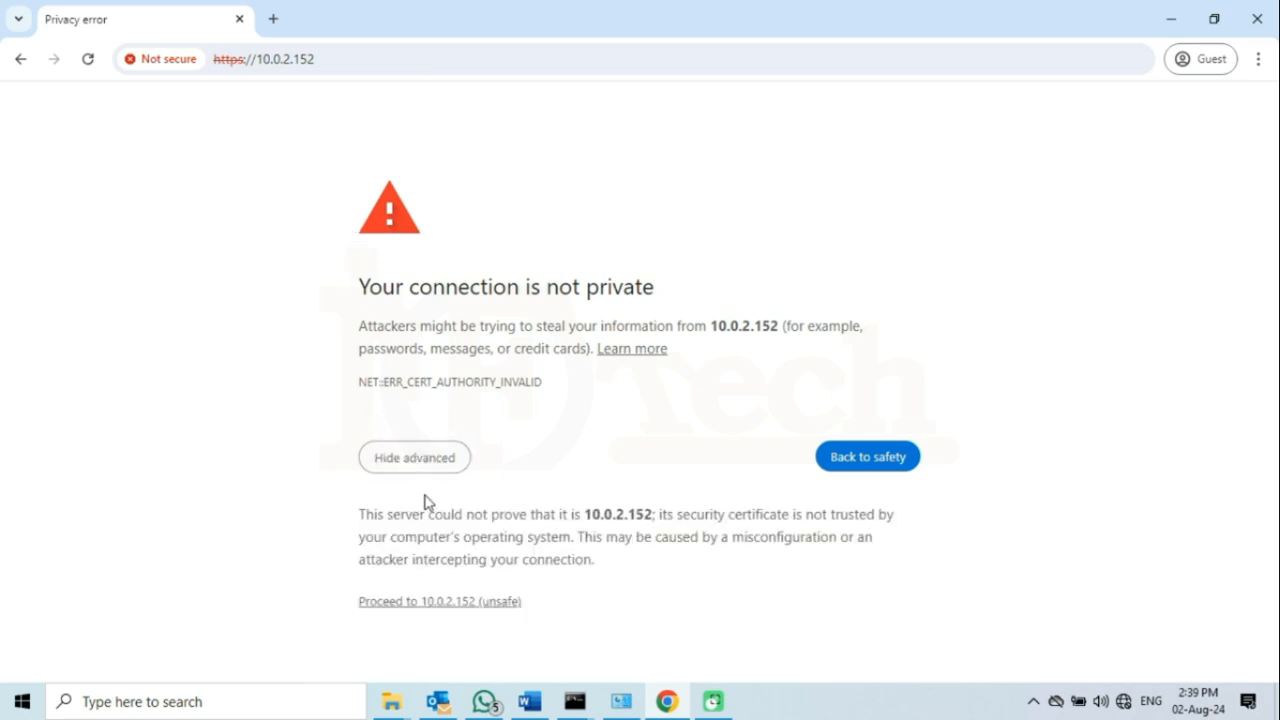
click(457, 605)
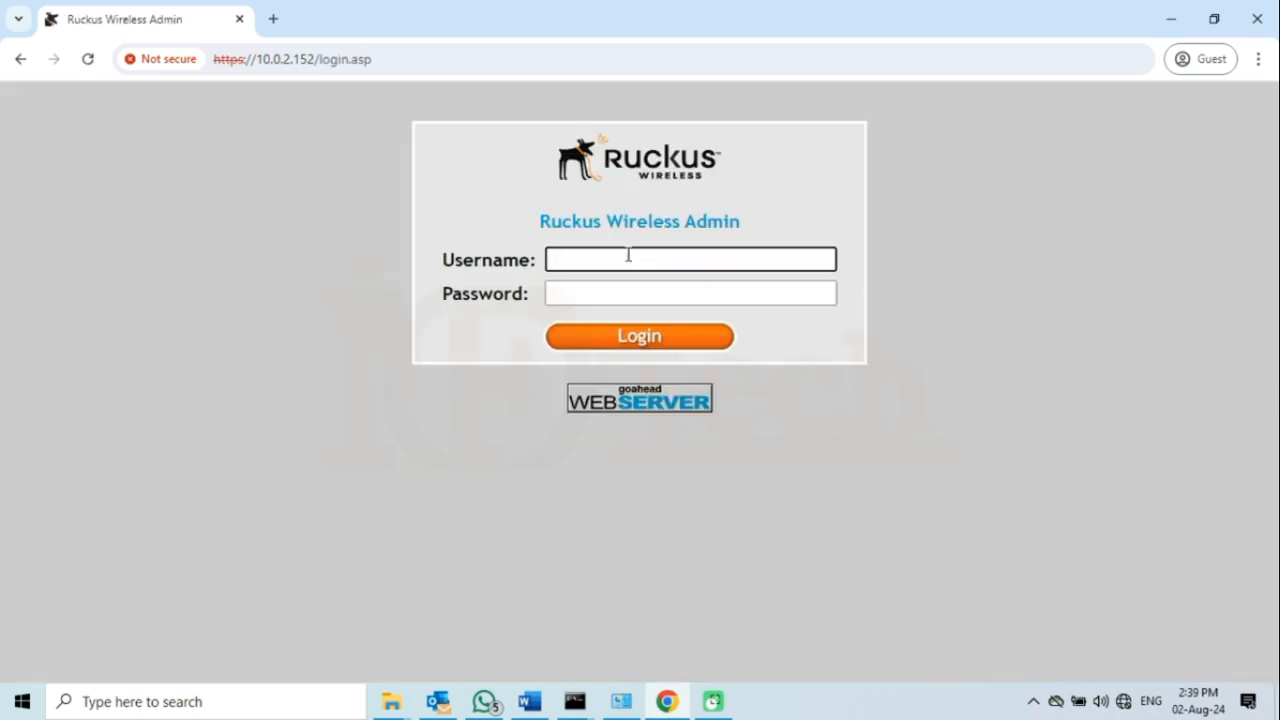
- Enter the admin username and password on the Ruckus login page
text(infotech)
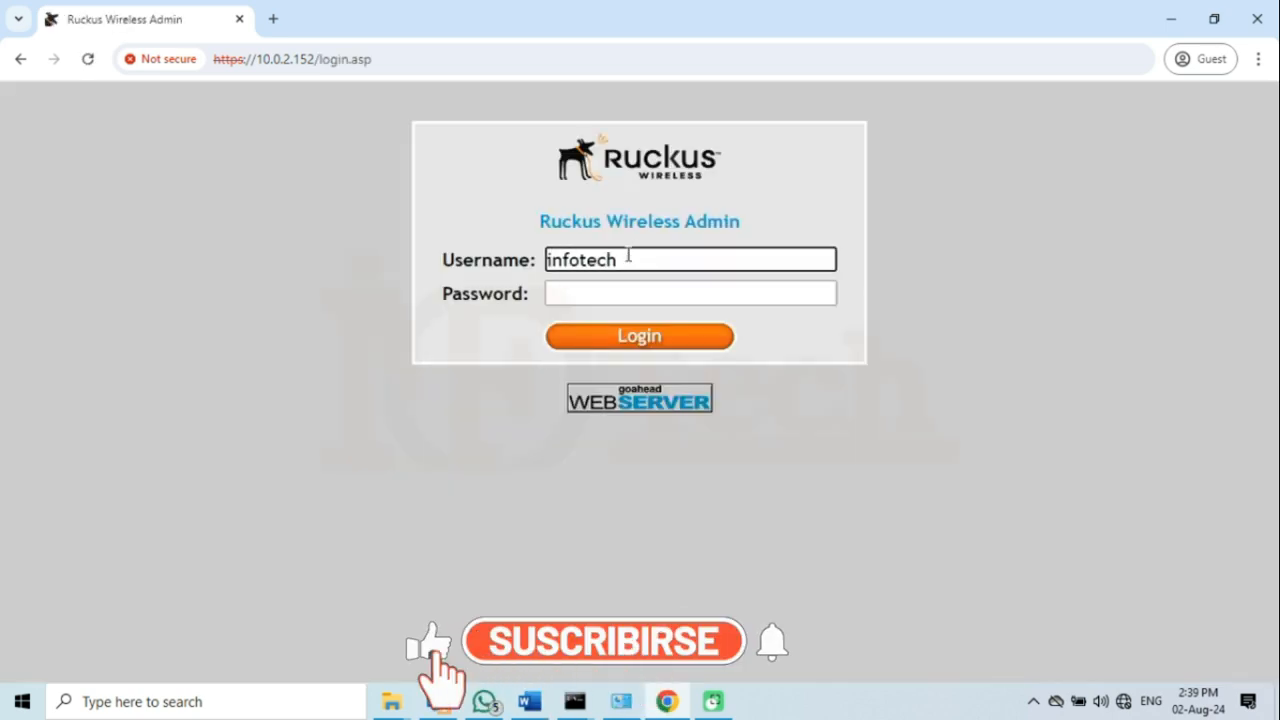
click(725, 296)
text(•••••••••)
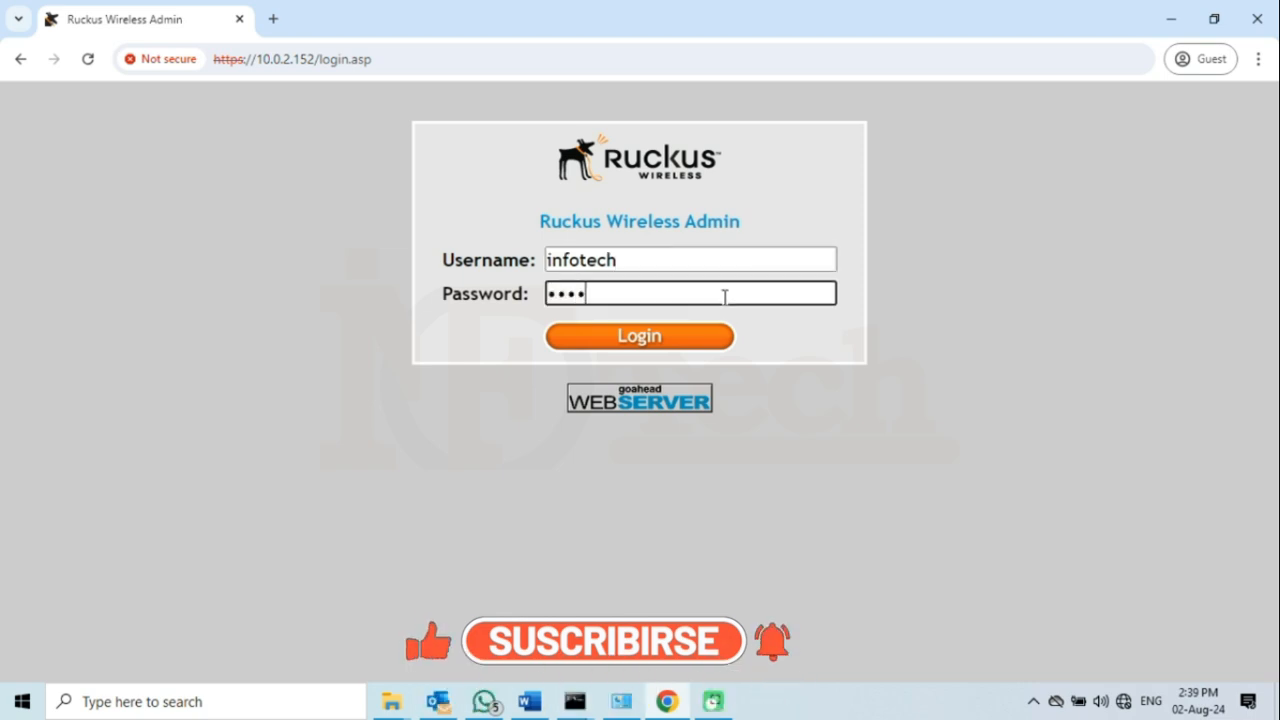
- Log in, review device Ruckus-R510-Test, then view Internet settings showing static IP 10.0.2.152
click(672, 342)
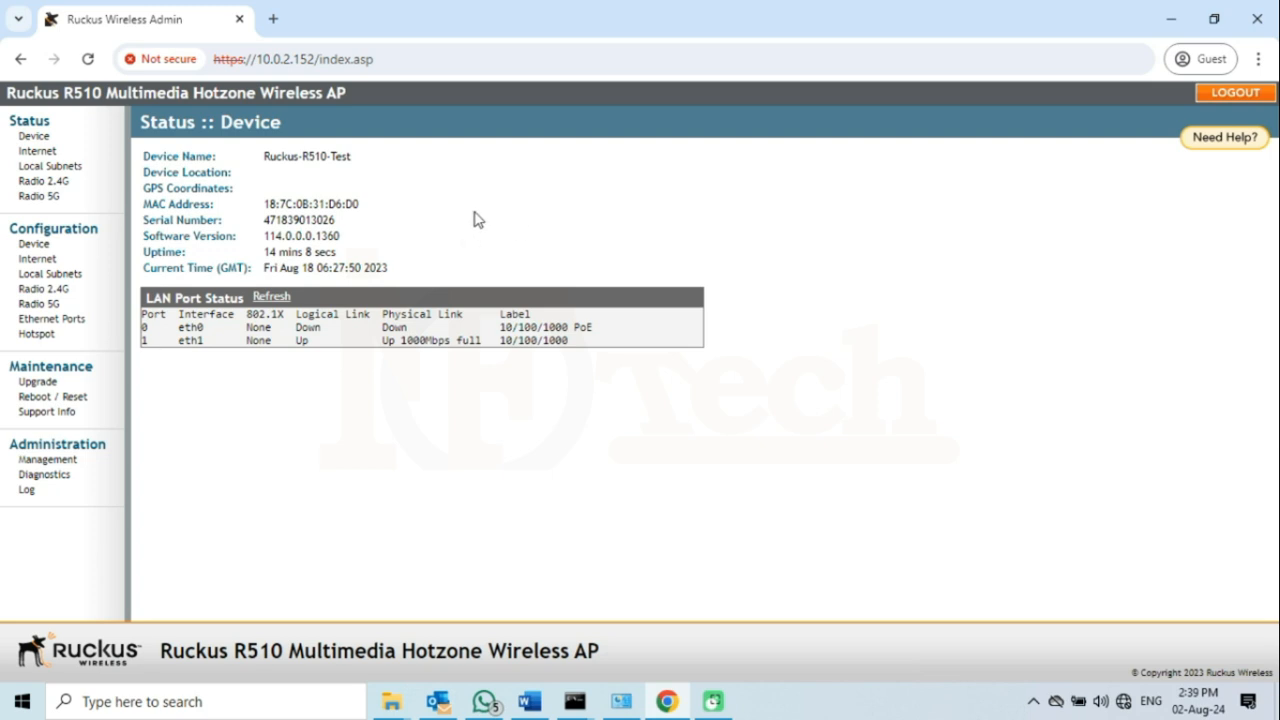
drag(262, 157, 348, 150)
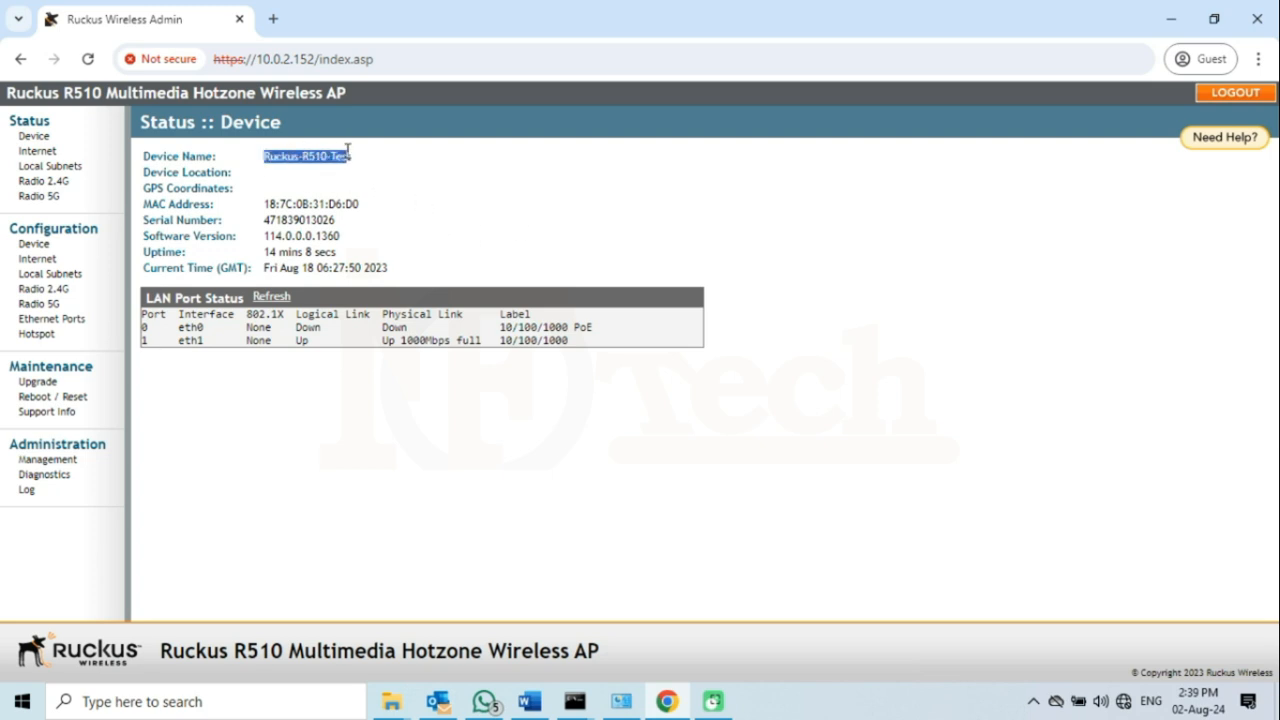
click(349, 150)
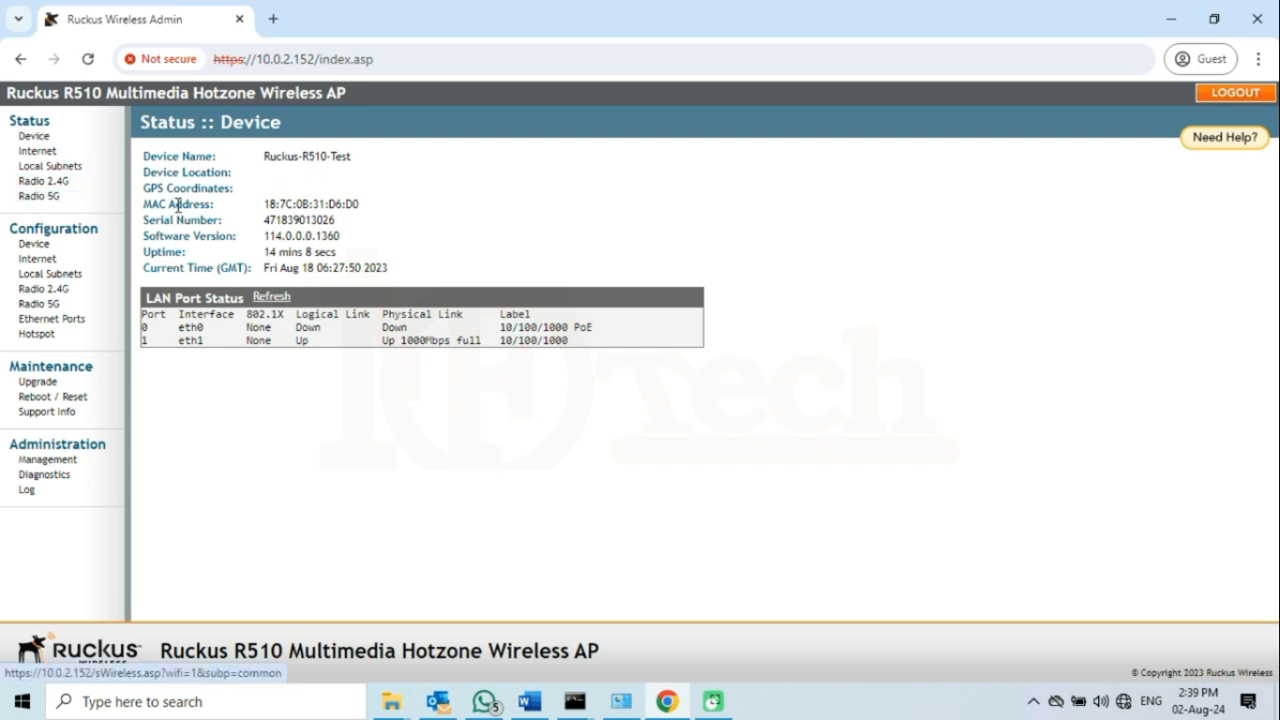
click(58, 262)
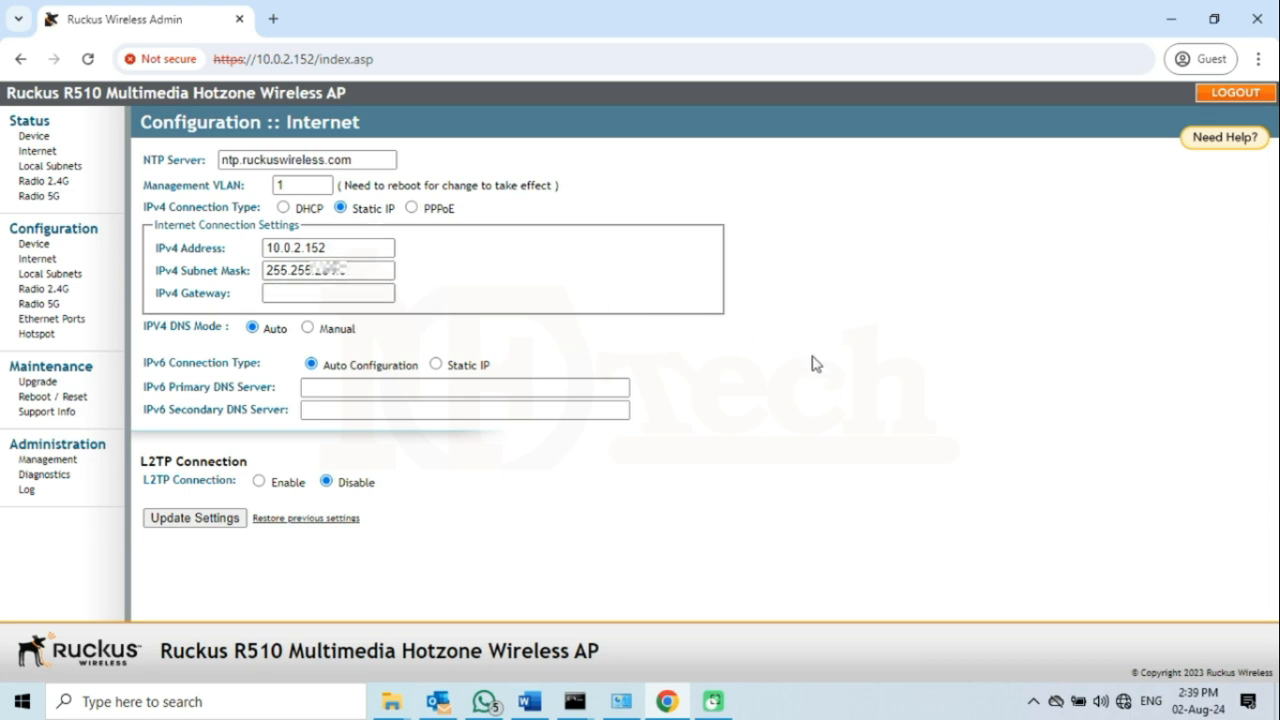
- On Maintenance > Reboot / Reset, choose 'Reset now' to restore factory settings
click(83, 404)
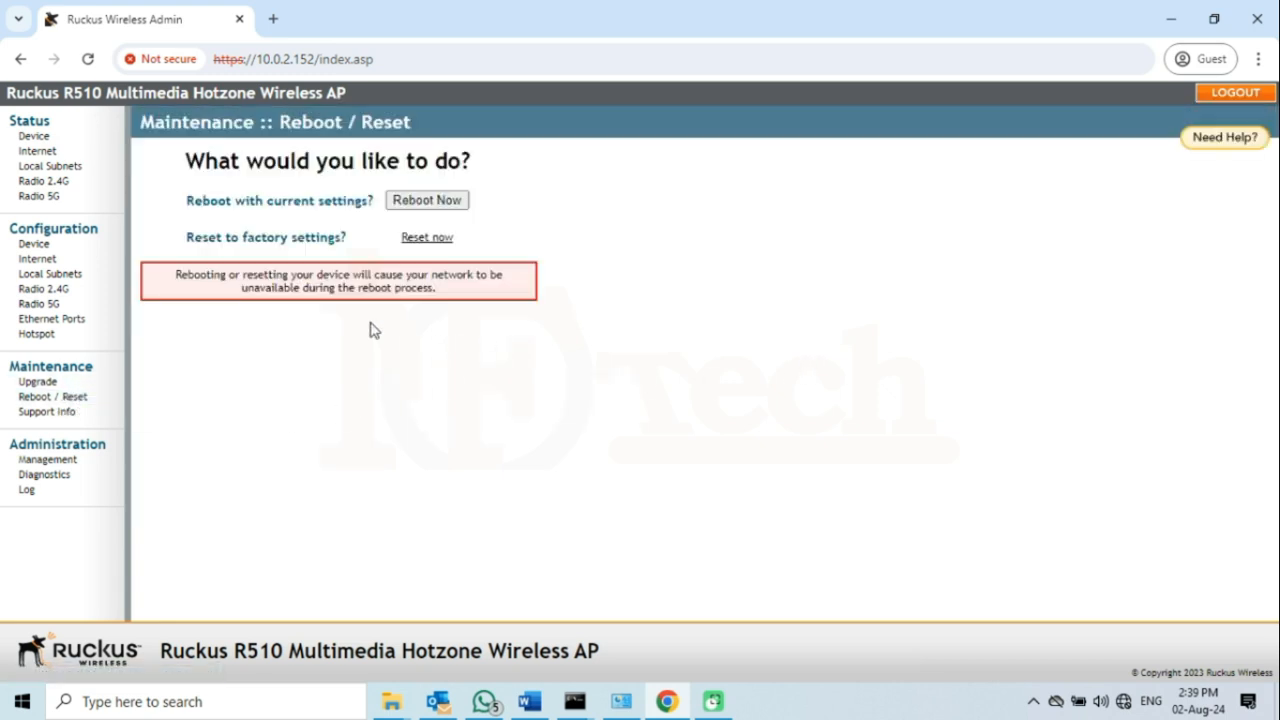
drag(190, 238, 350, 245)
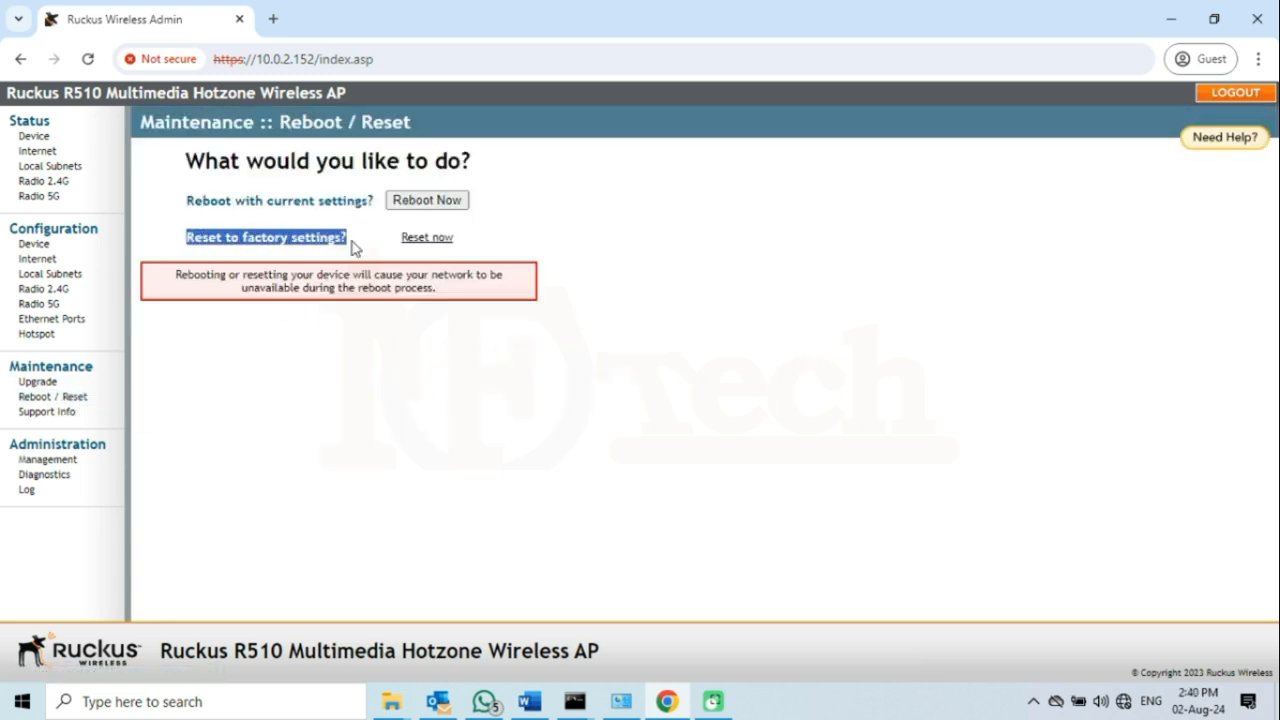
click(430, 238)
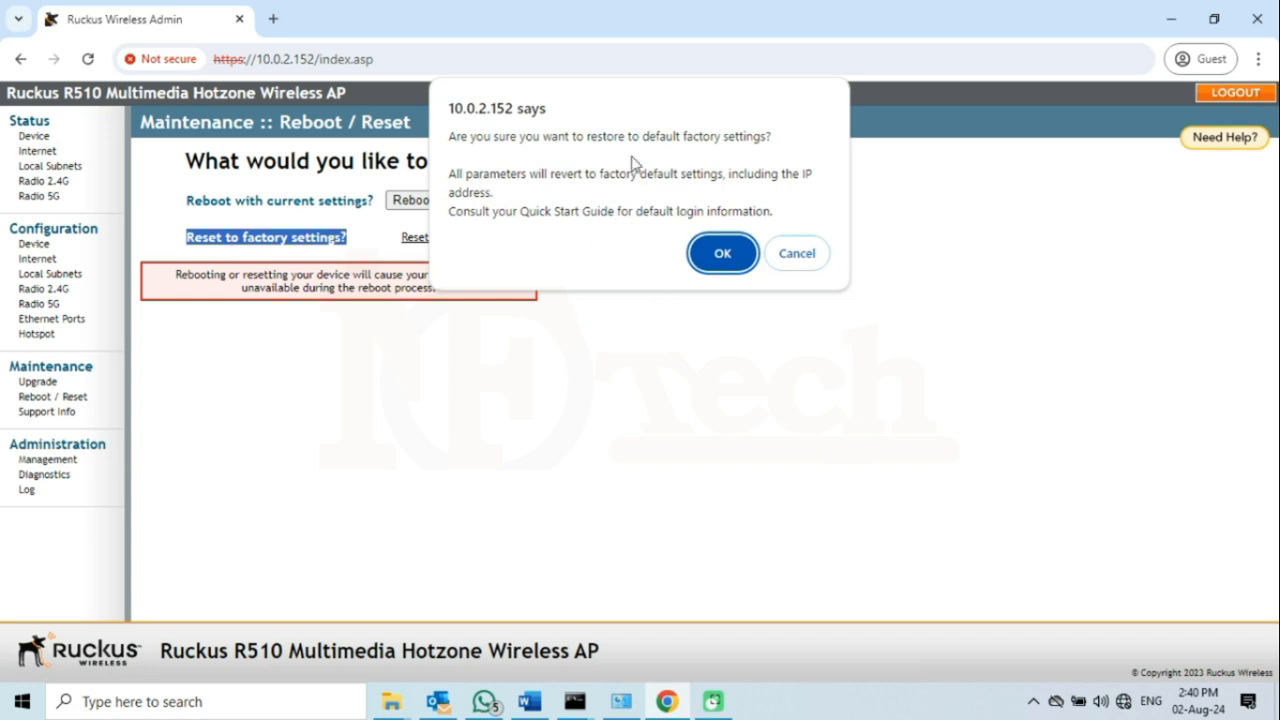
- Confirm the factory reset and move the 10.0.2.152 ping window aside
click(721, 255)
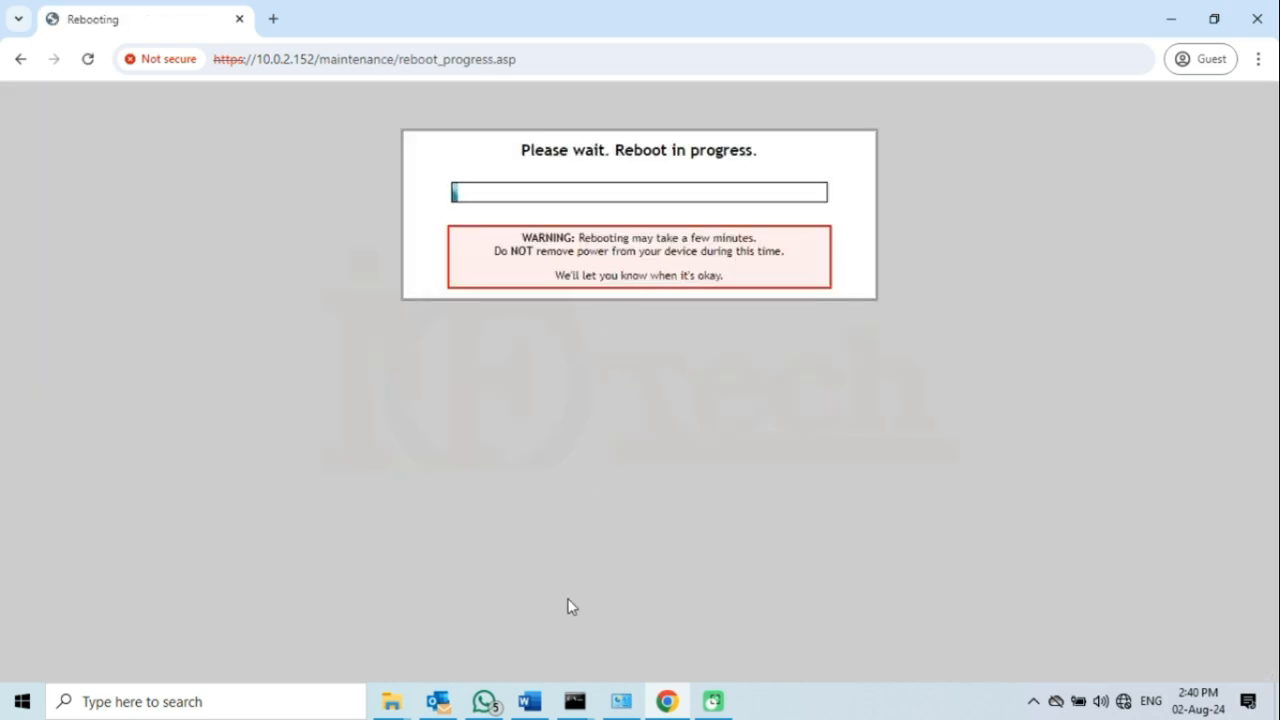
mouse_move(575, 701)
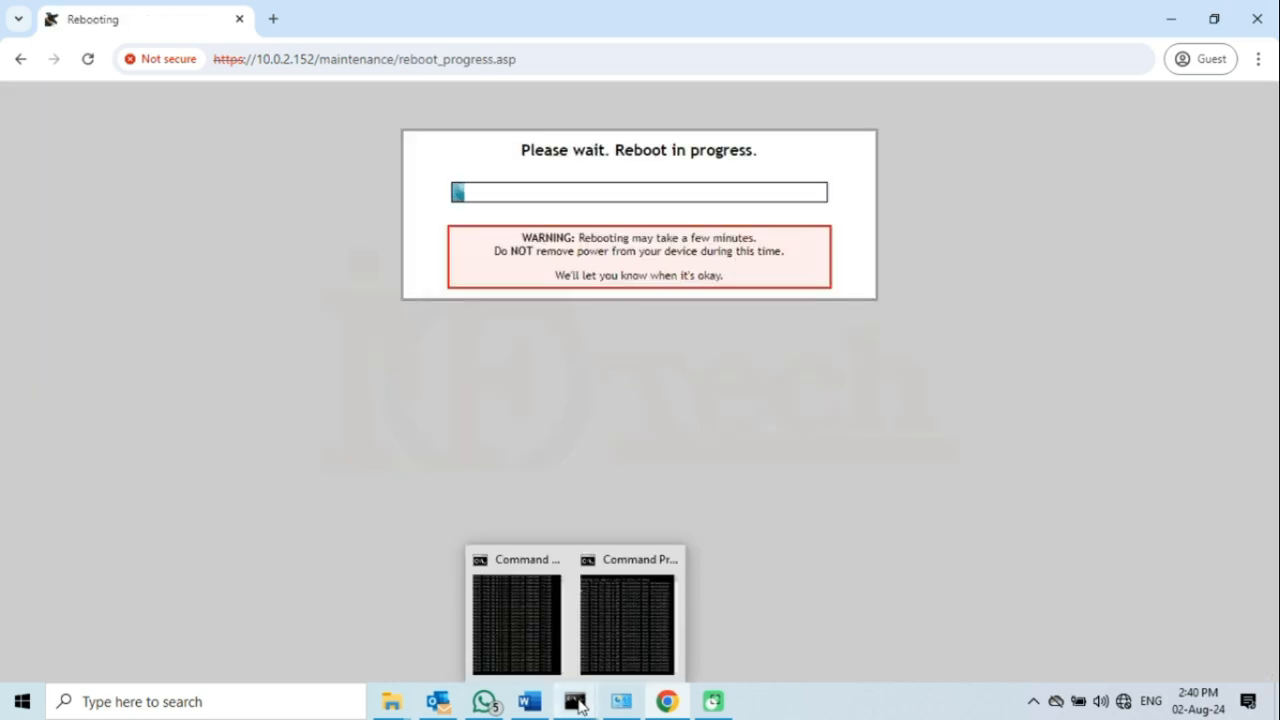
click(527, 638)
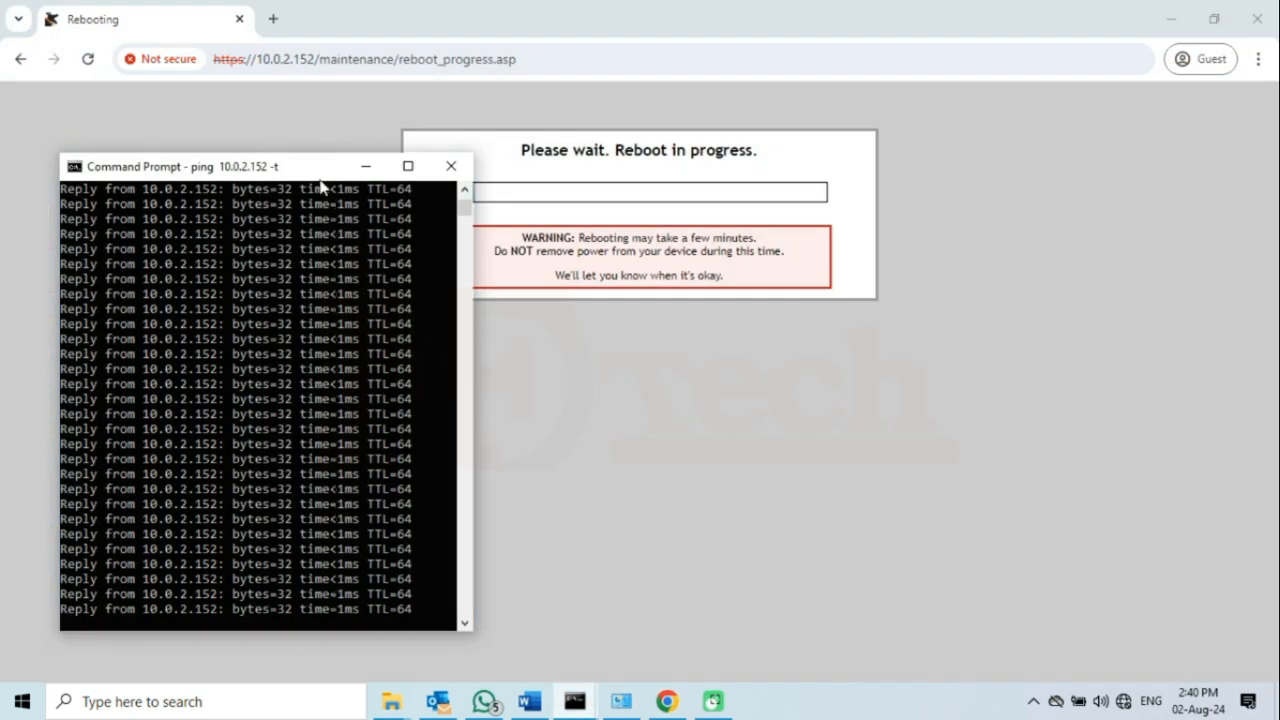
drag(320, 186, 268, 169)
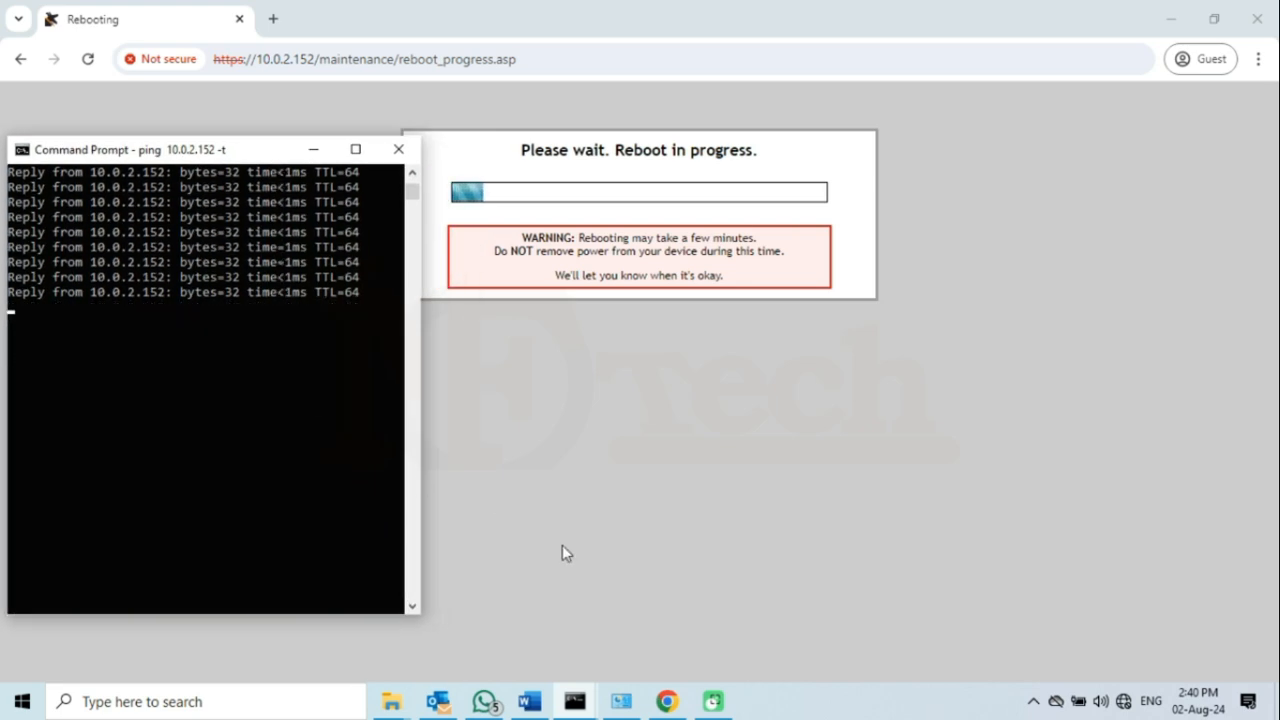
- Watch the 192.168.0.1 ping window until replies start arriving after the reboot
mouse_move(575, 701)
click(647, 637)
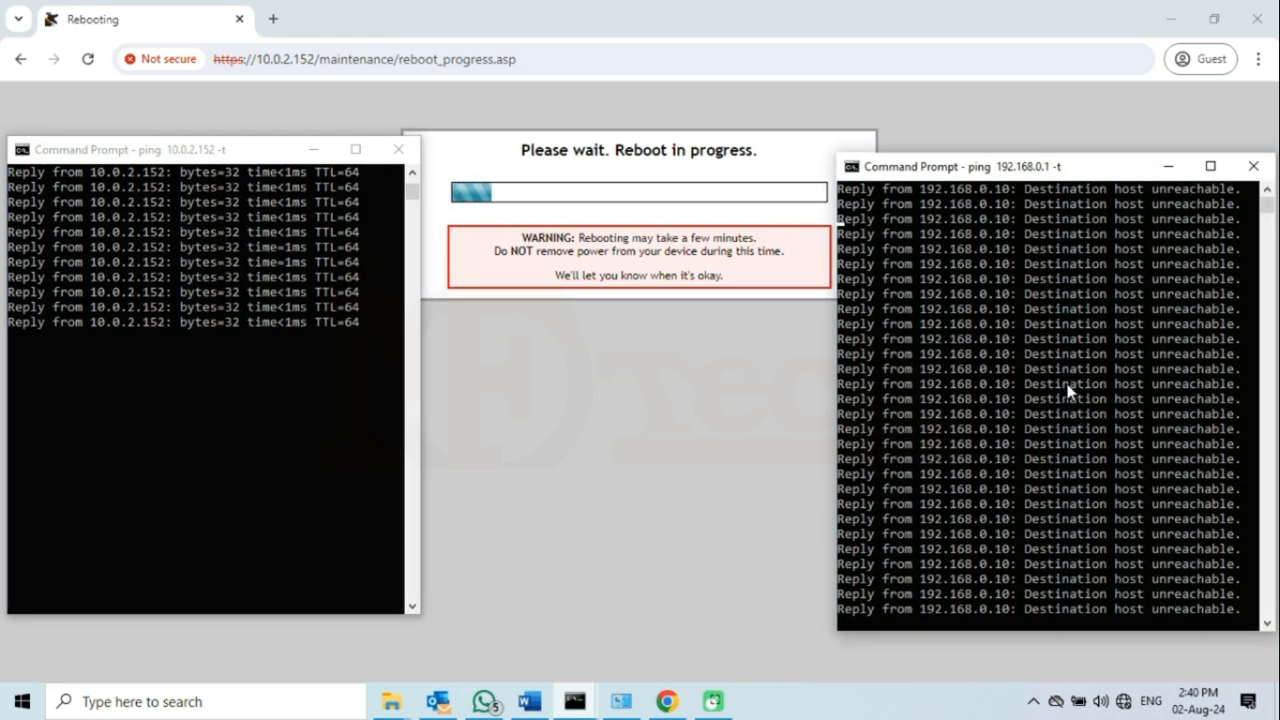
scroll(1067, 381, down, 7)
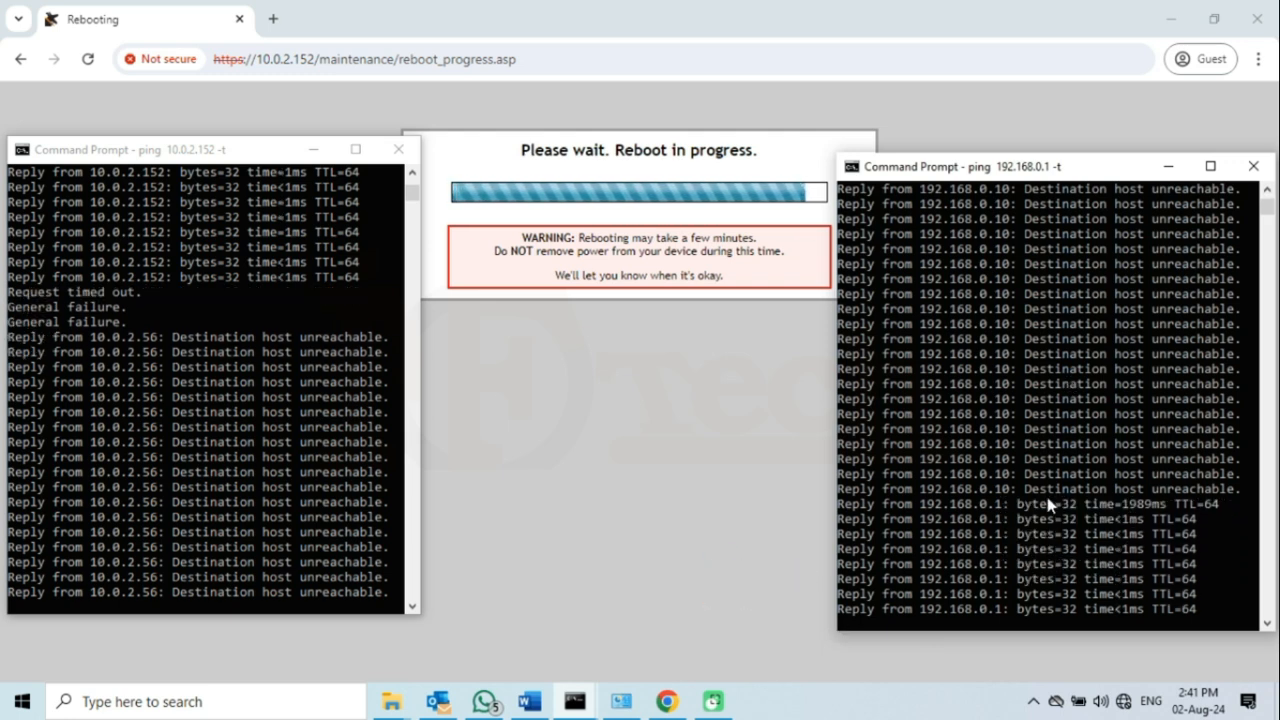
click(1088, 547)
drag(1118, 535, 984, 549)
click(1070, 538)
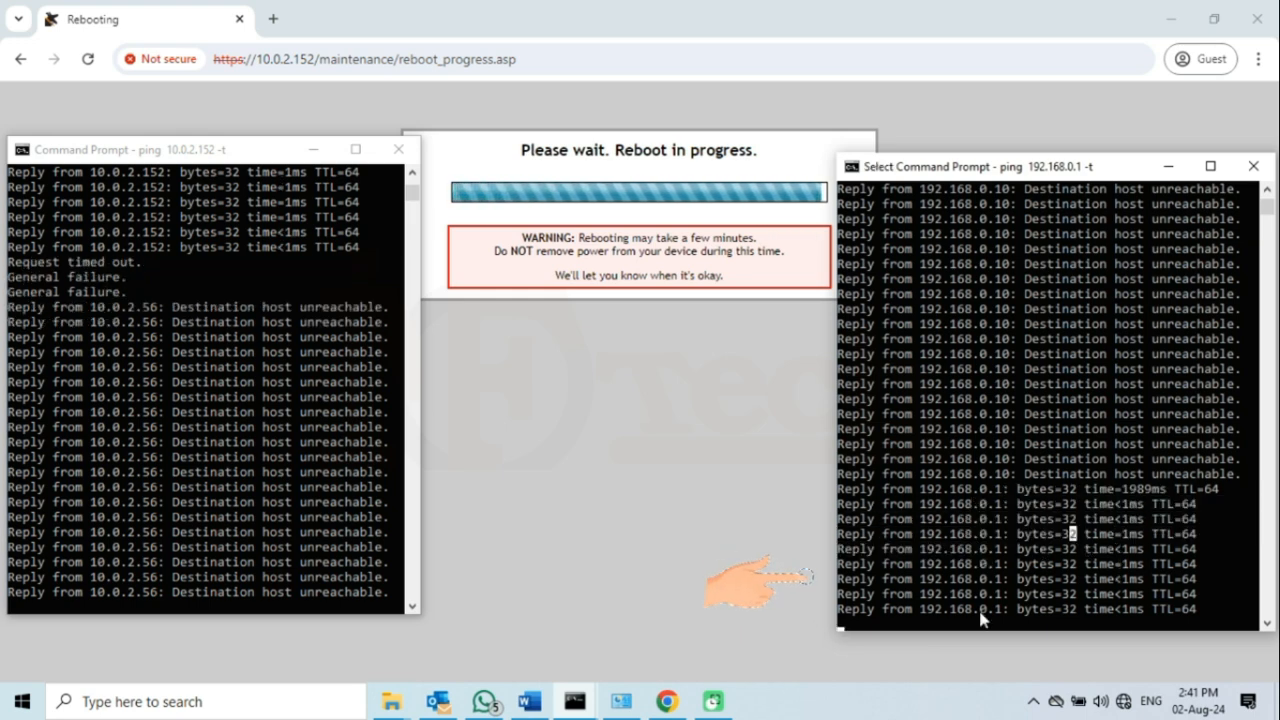
scroll(989, 510, down, 2)
- Minimize both ping windows and dismiss the 'I'm all done' reconnect alert
right_click(984, 431)
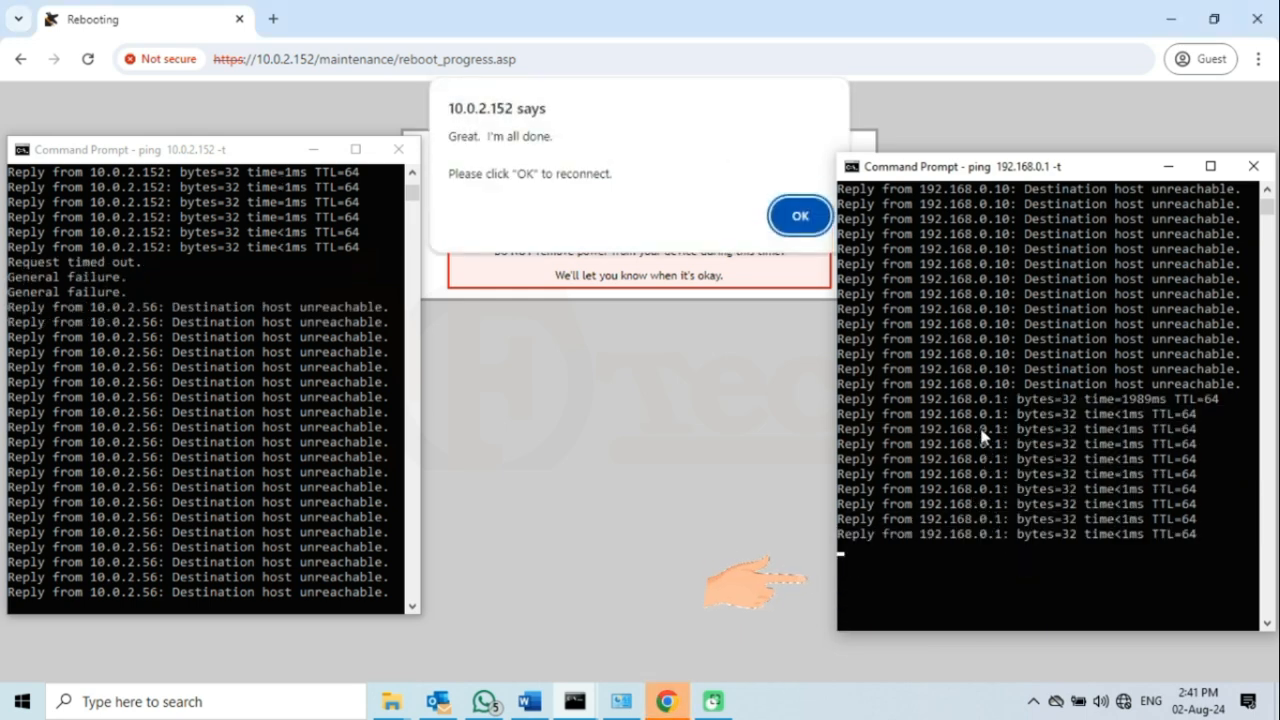
click(265, 440)
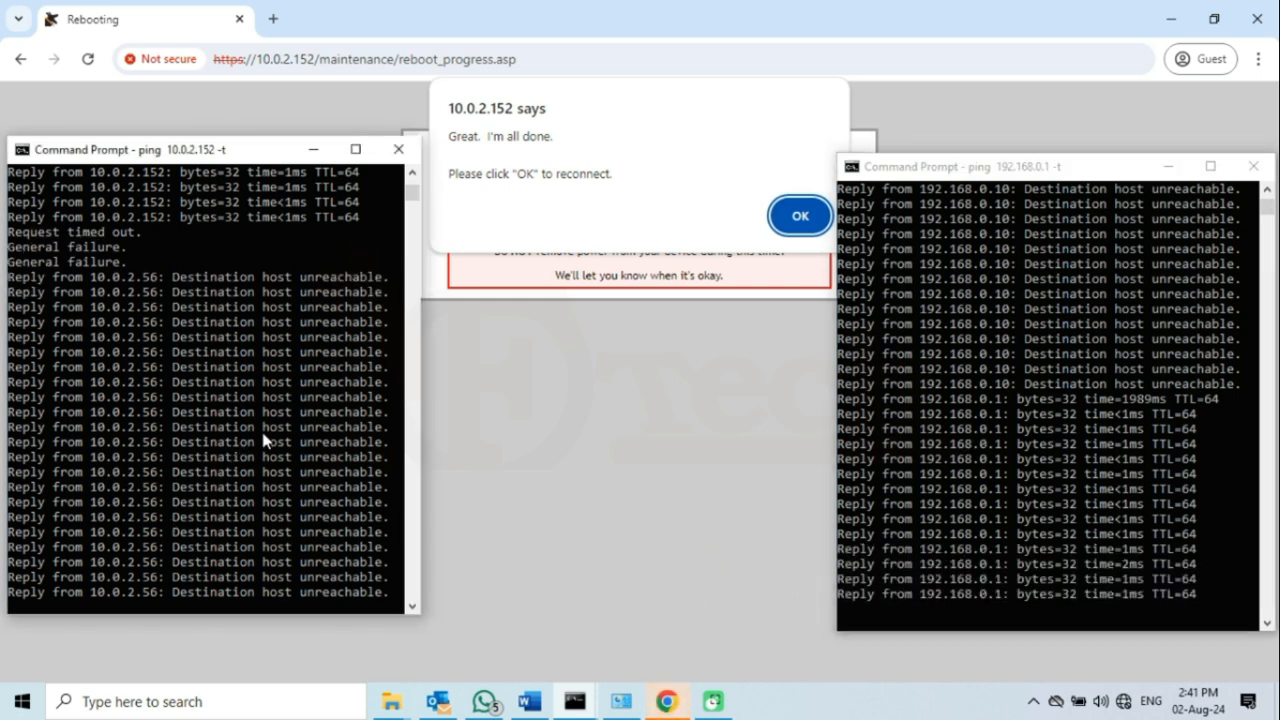
click(313, 149)
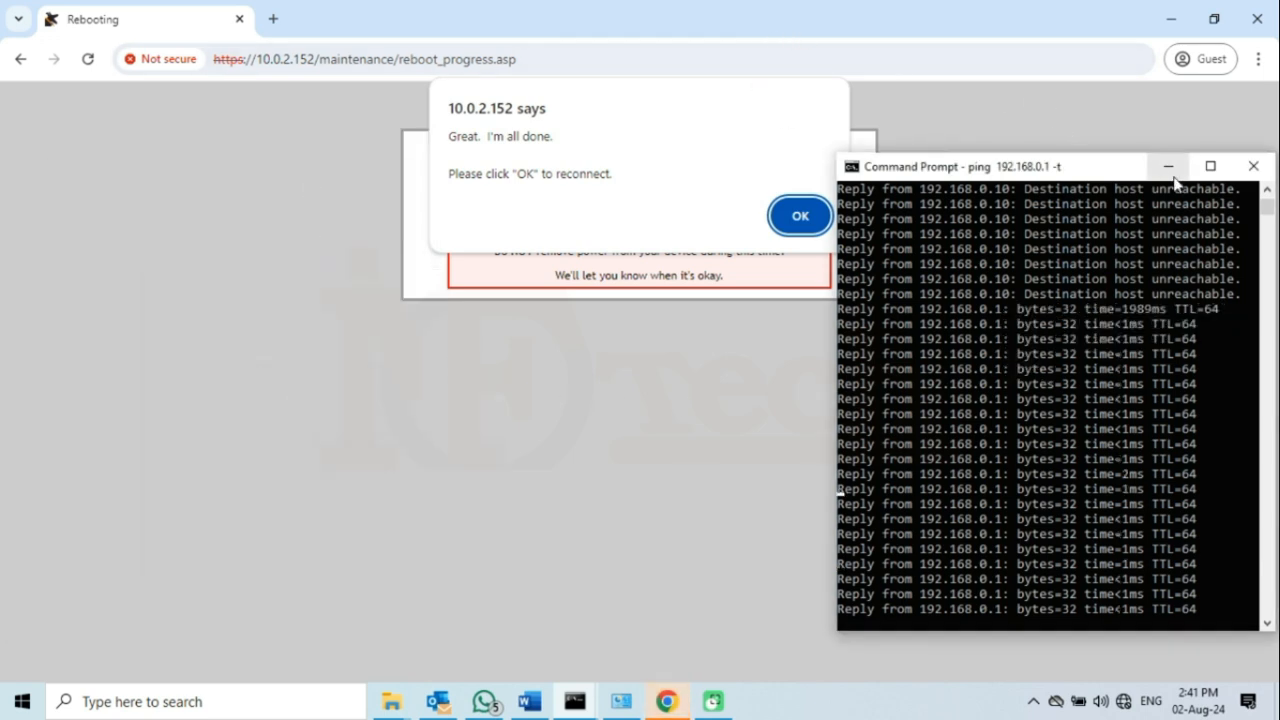
click(1168, 166)
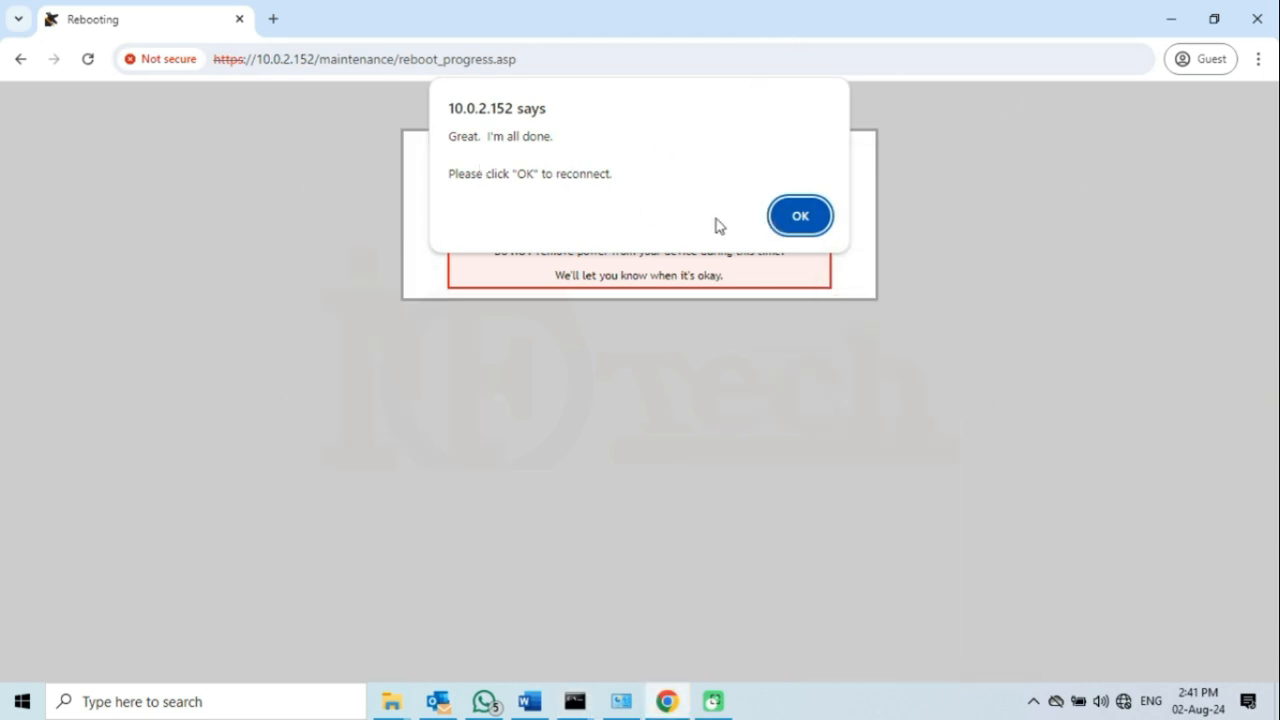
click(814, 226)
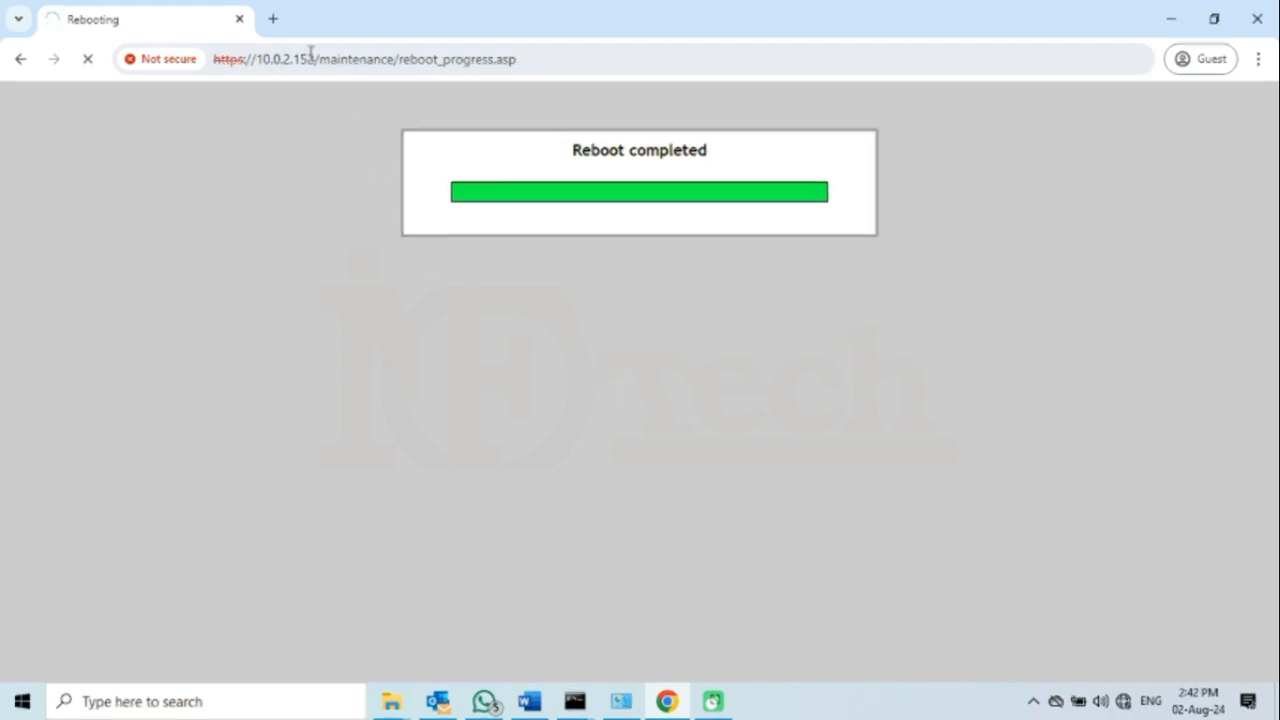
click(273, 19)
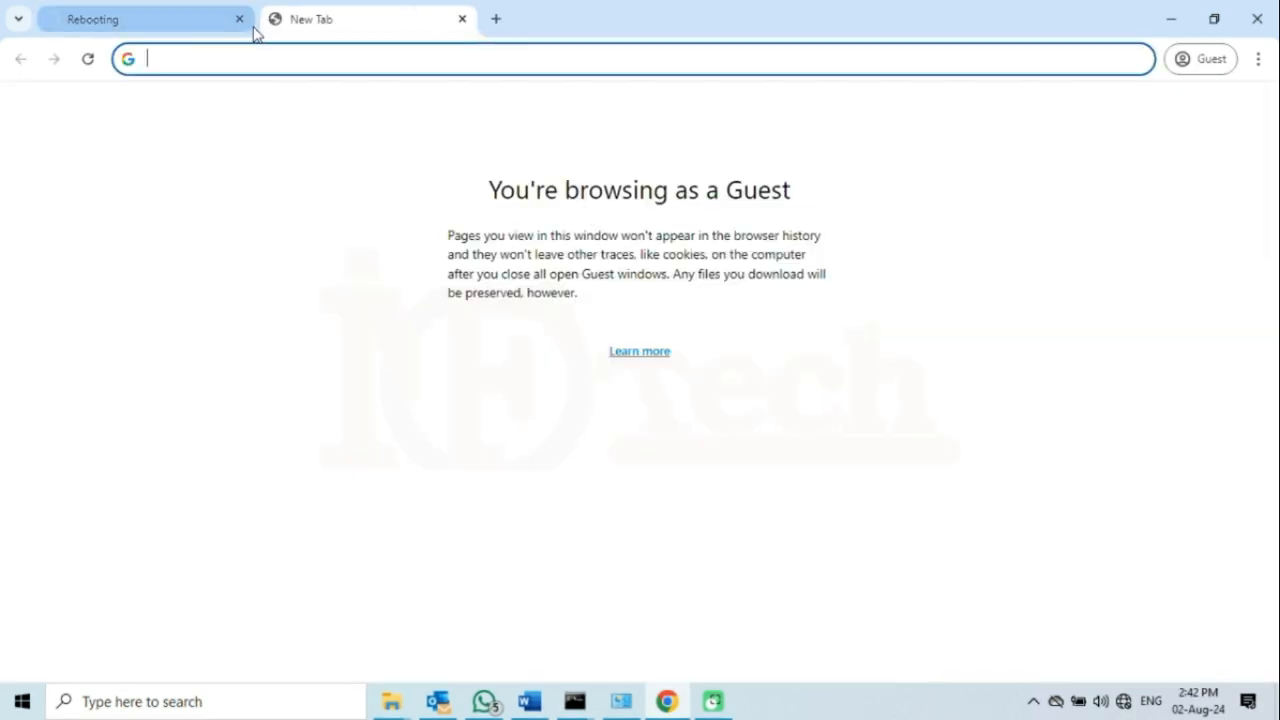
click(240, 19)
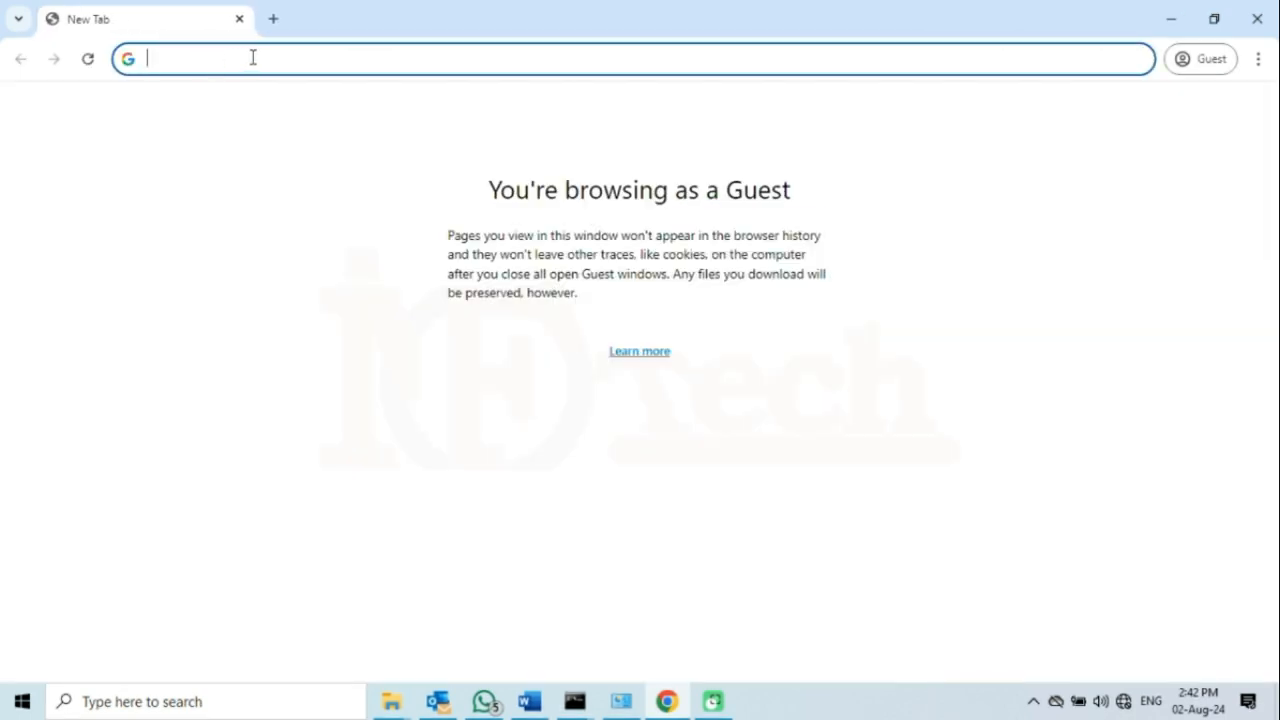
text(https)
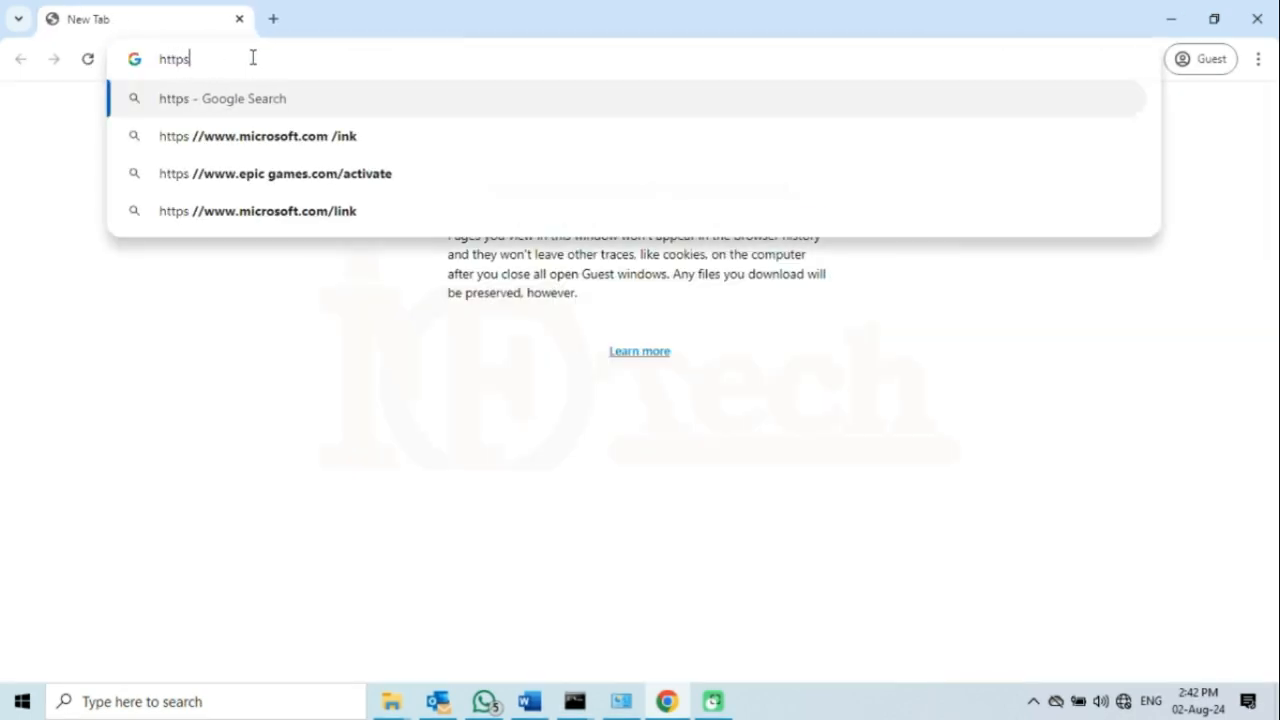
text(://)
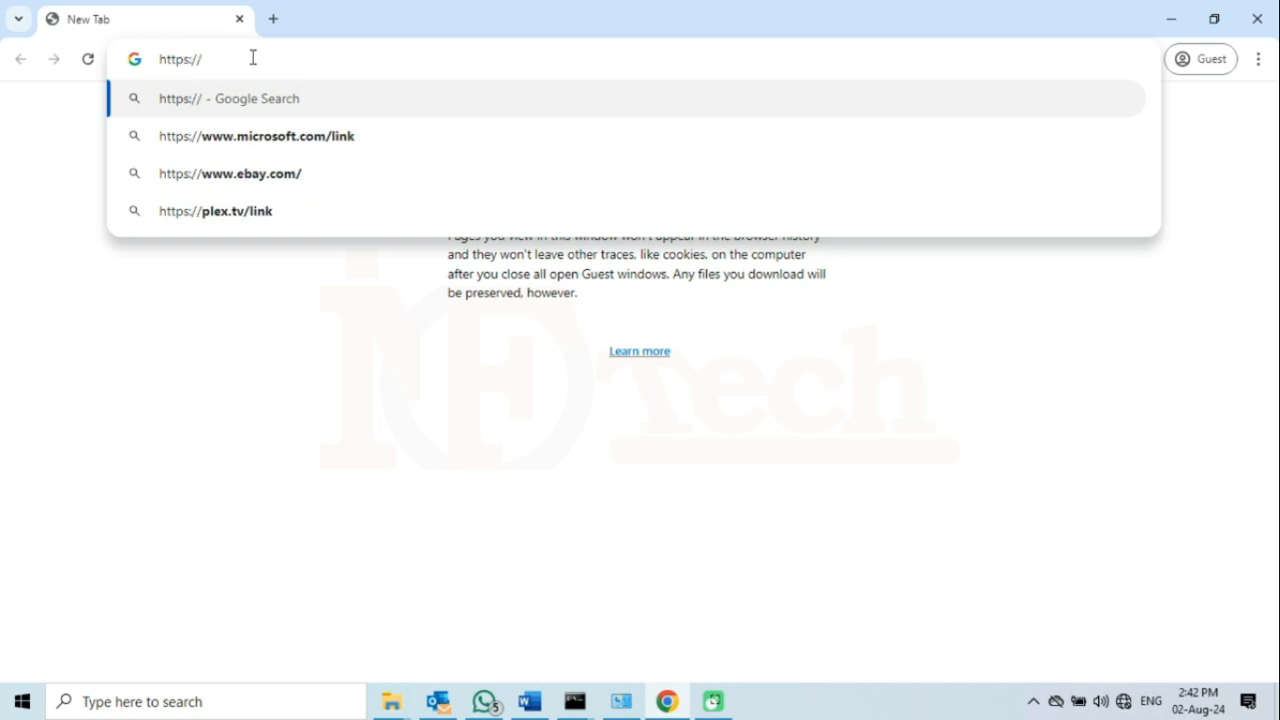
text(192.168.)
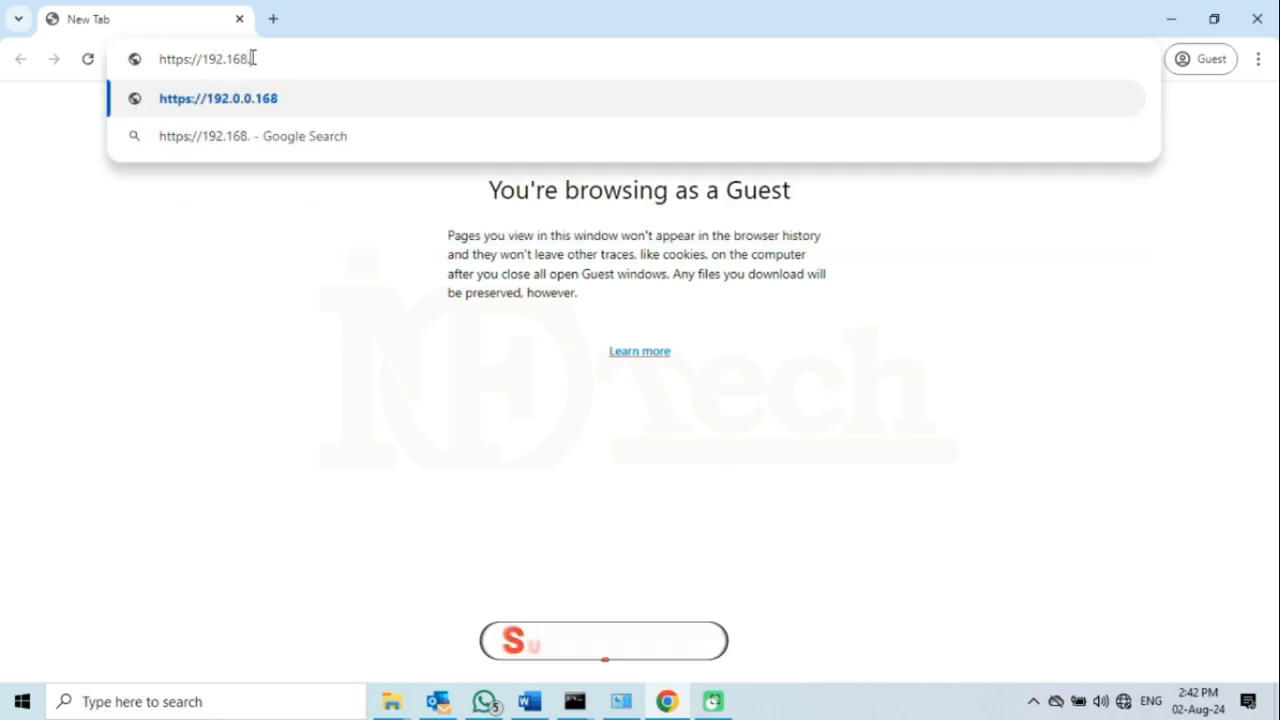
text(0.1)
key(Return)
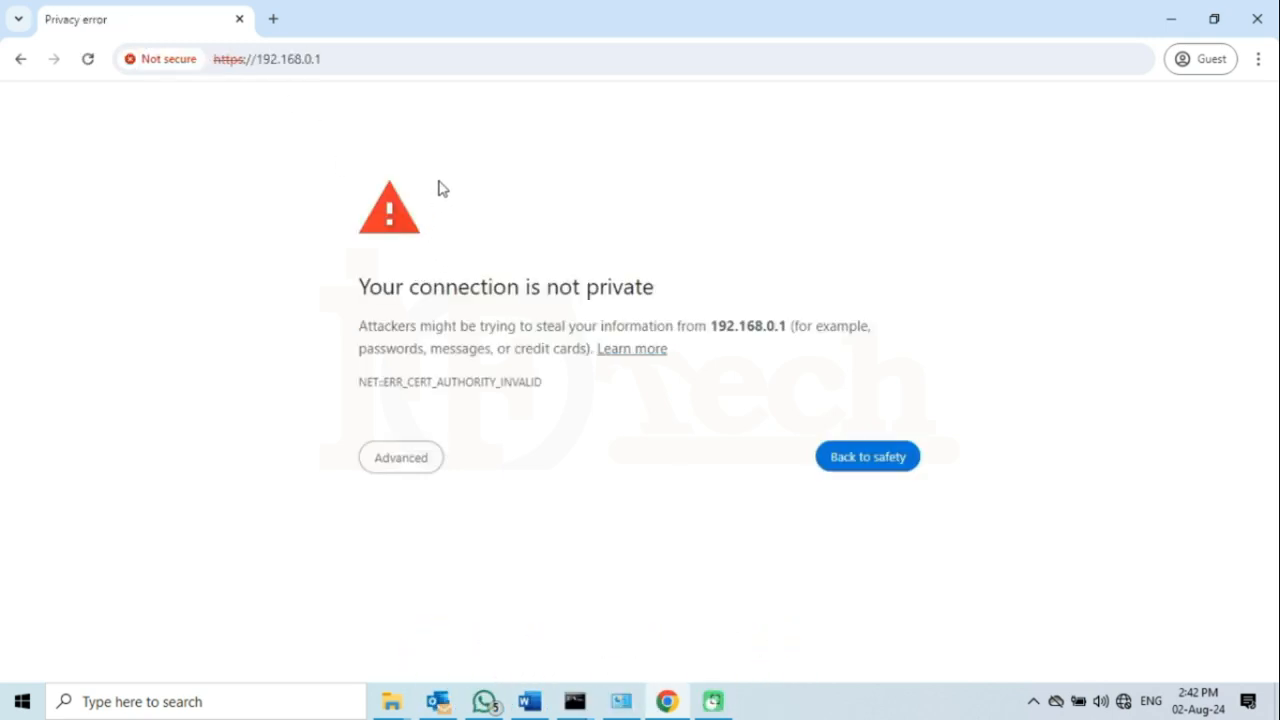
click(436, 461)
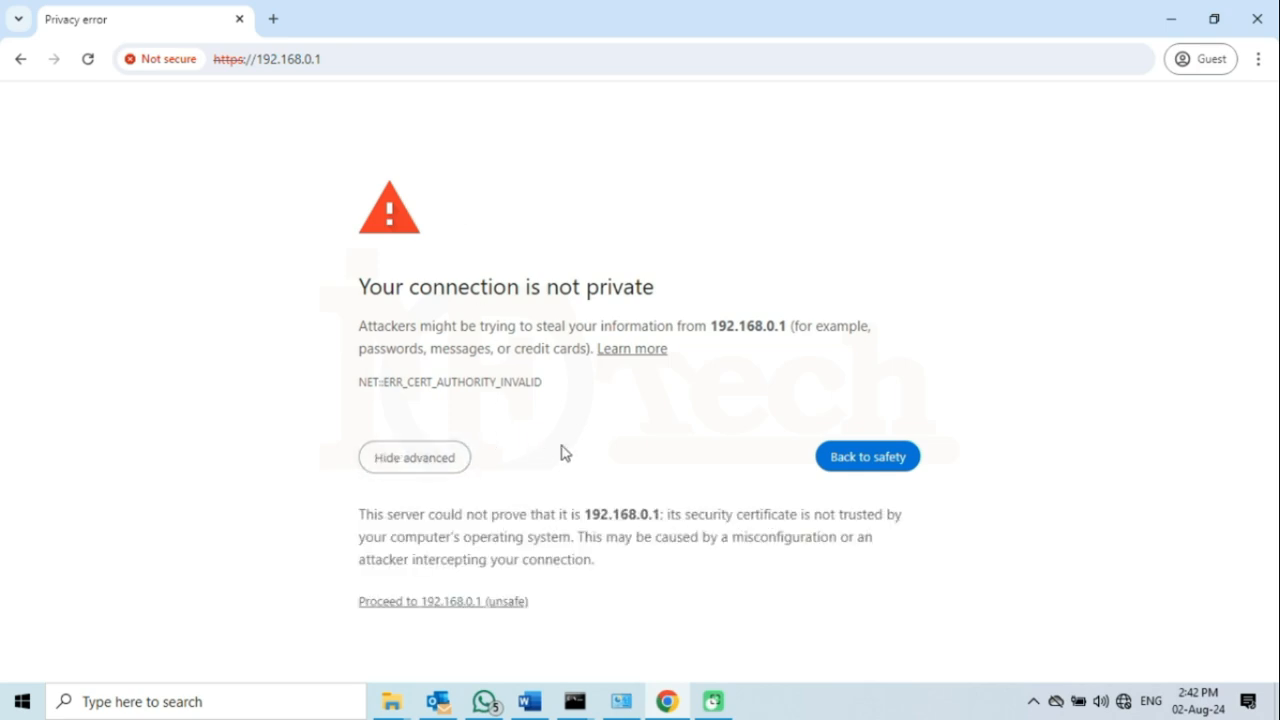
click(483, 603)
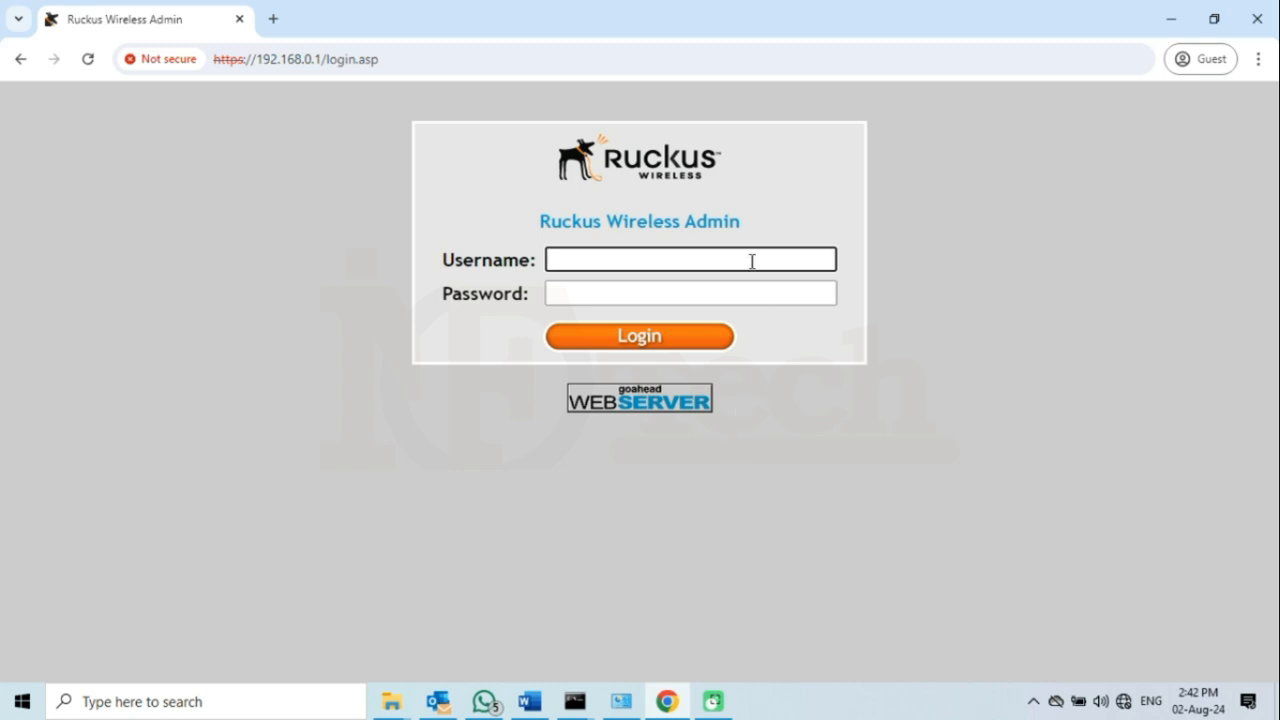
- Sign in with the default super administrator credentials
text(super)
click(758, 293)
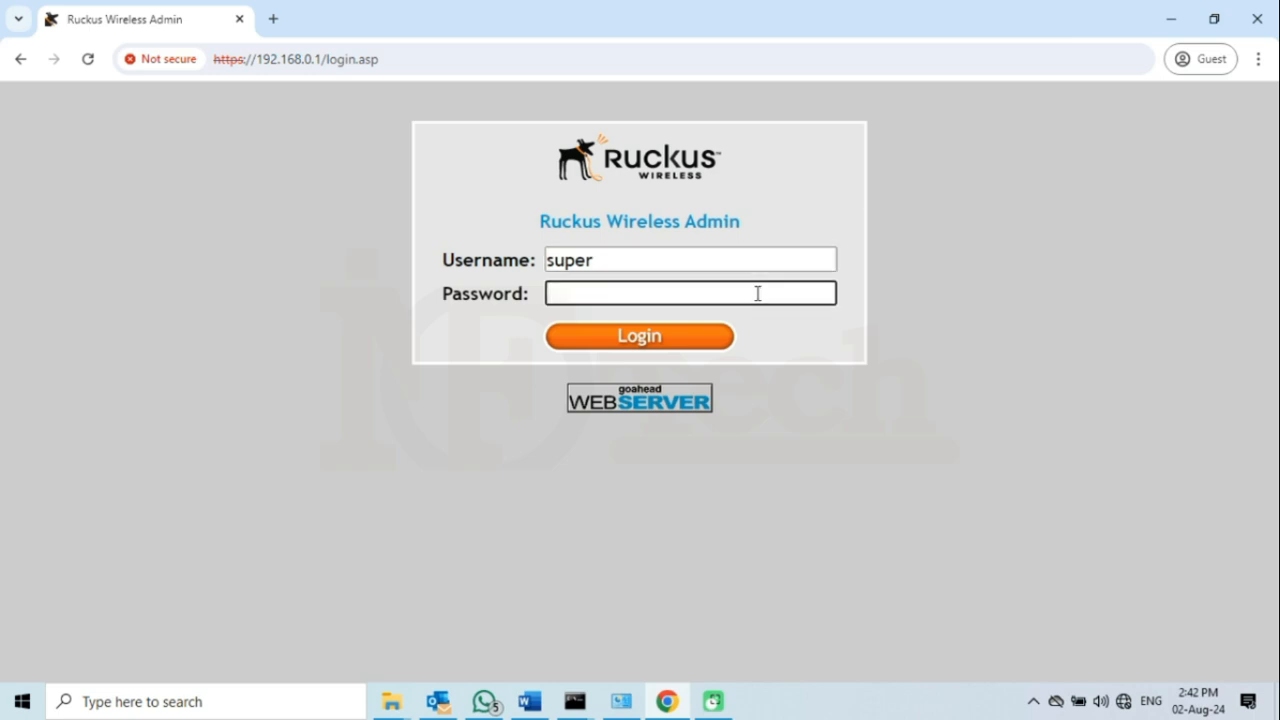
text(sp-admin)
click(680, 349)
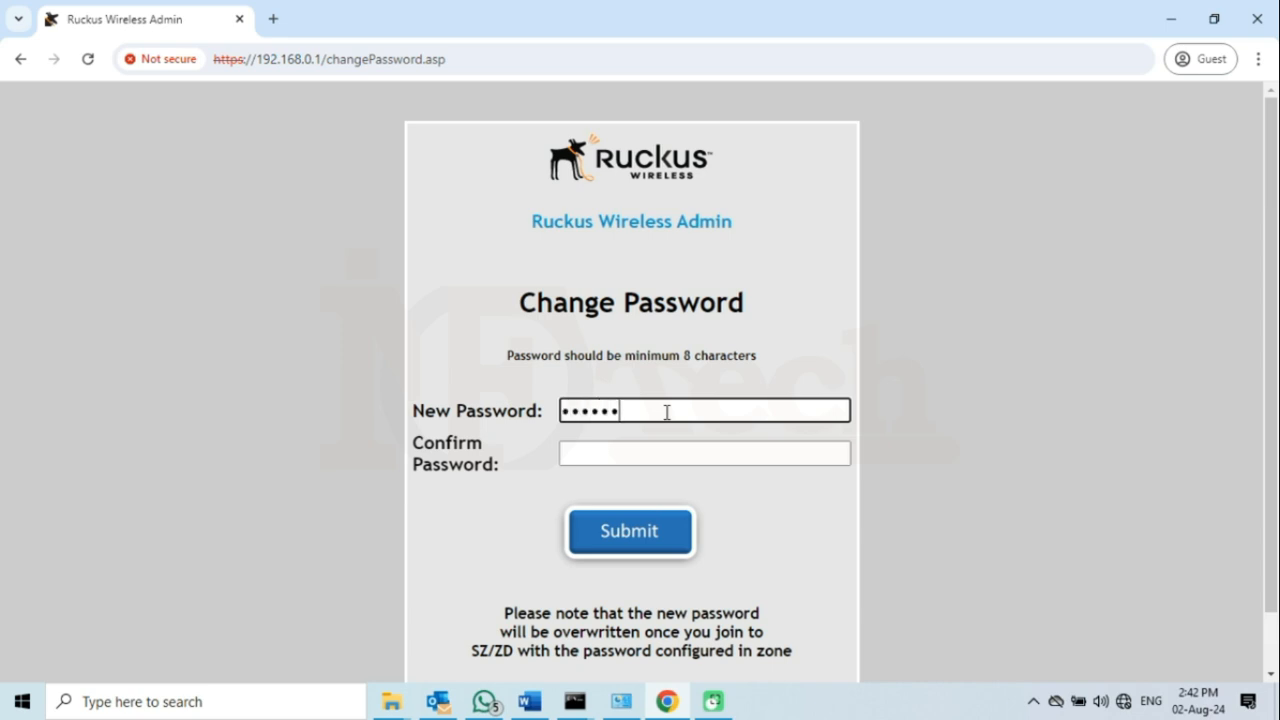
- Set and confirm a new admin password
text(••)
click(779, 453)
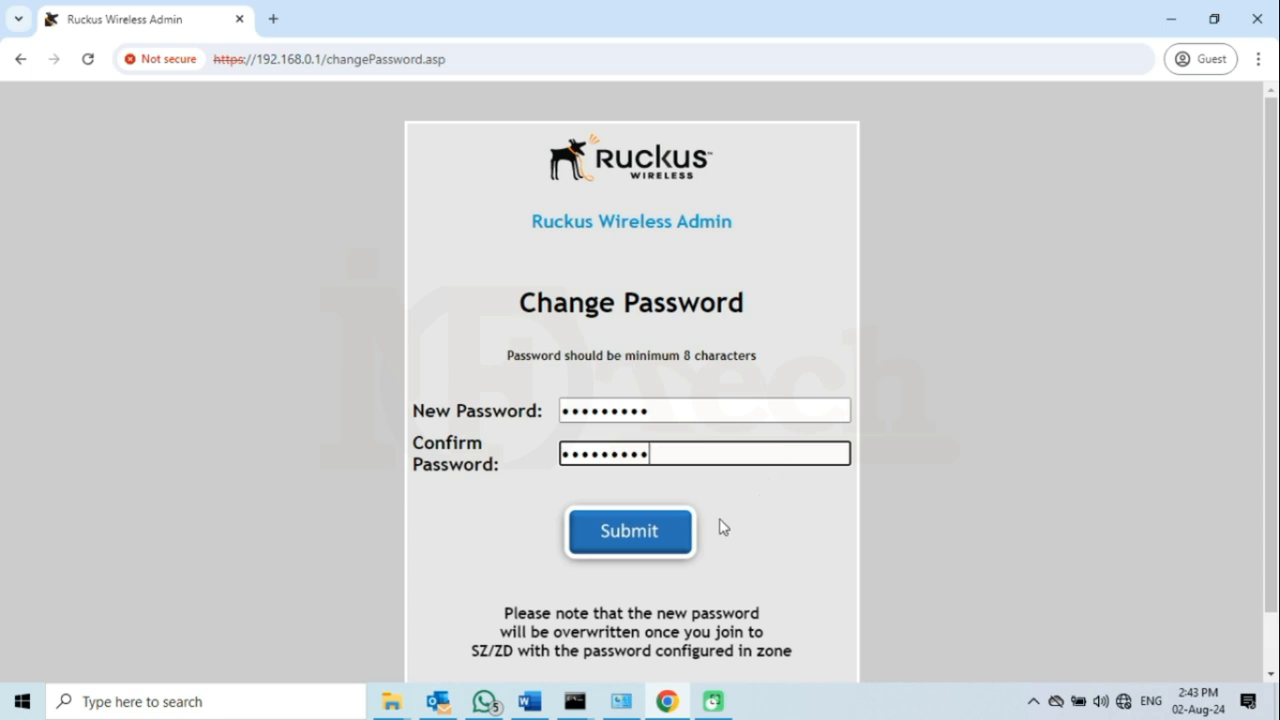
click(661, 535)
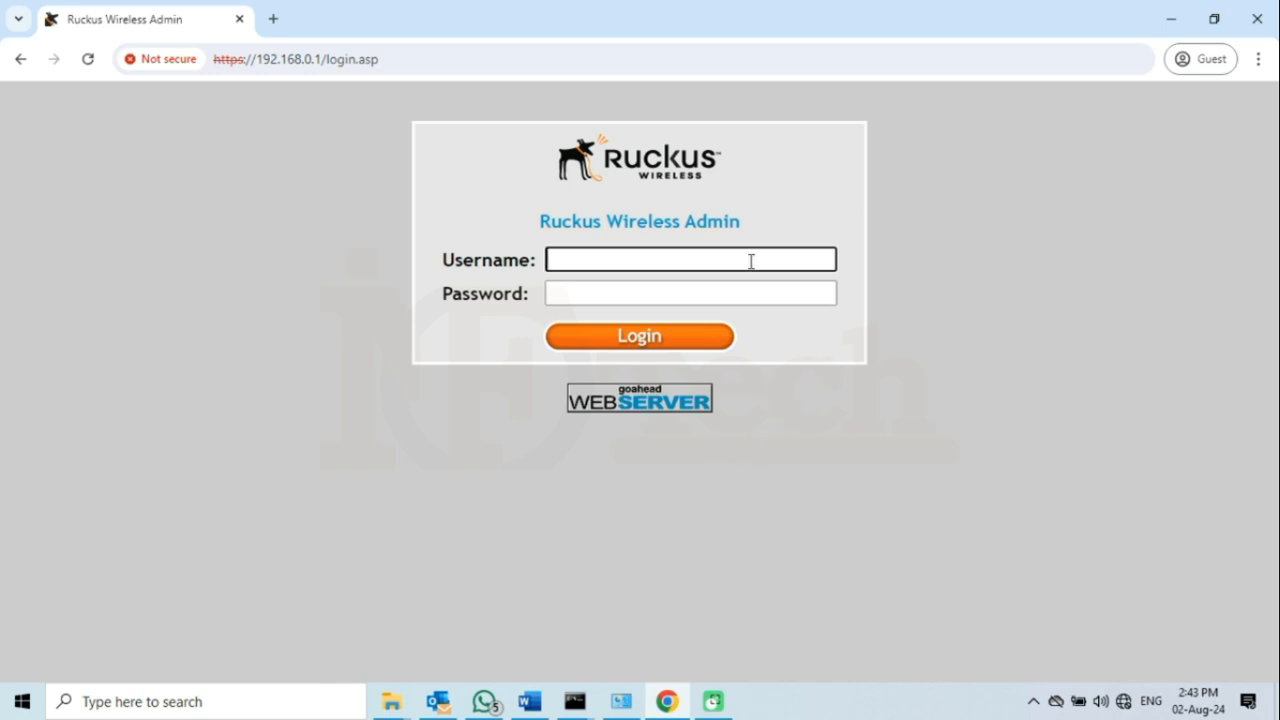
- Log back in as super using the new password
text(super)
click(729, 294)
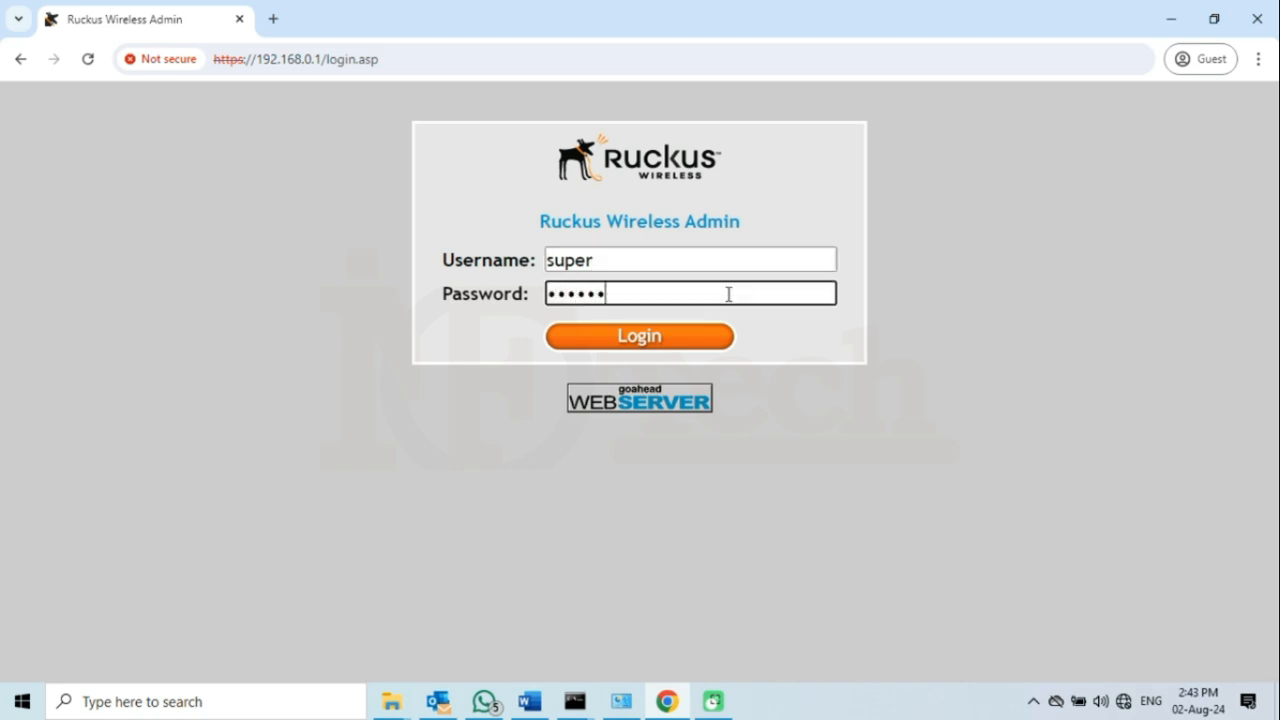
text(•••••••••)
click(673, 340)
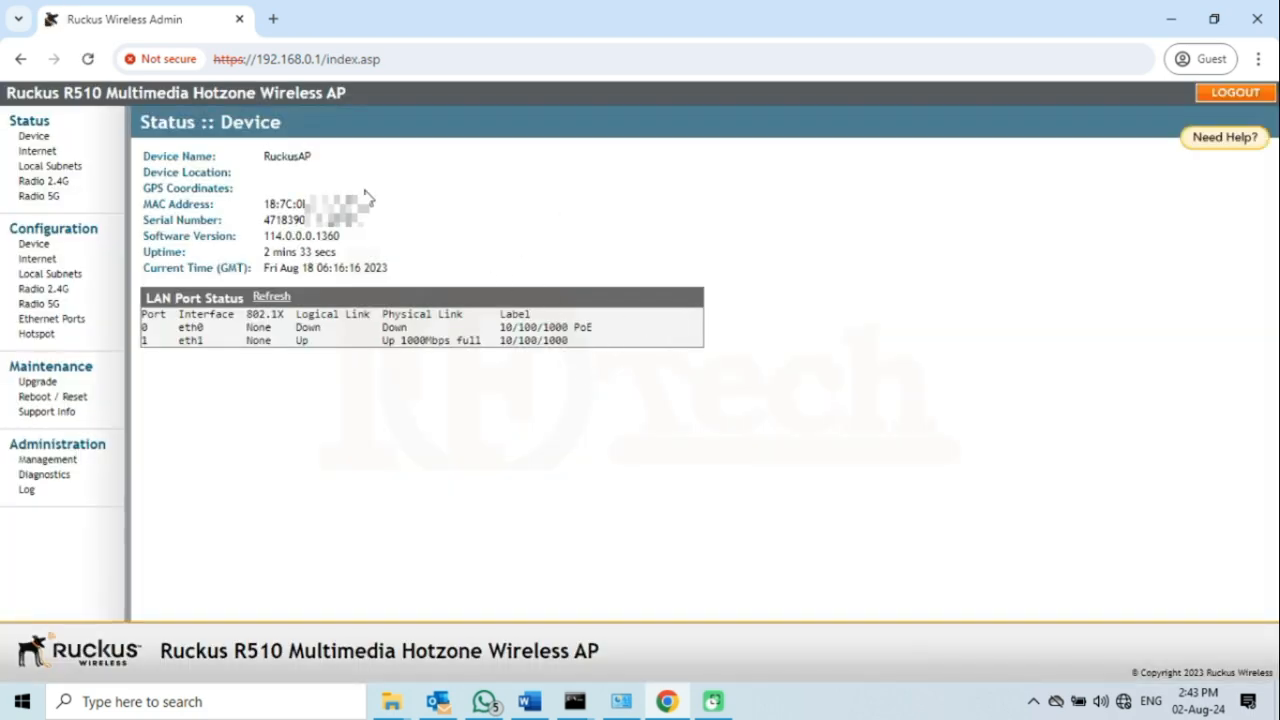
- Check device name RuckusAP and the Internet settings, return to Status > Device, then minimize Chrome
drag(143, 156, 320, 163)
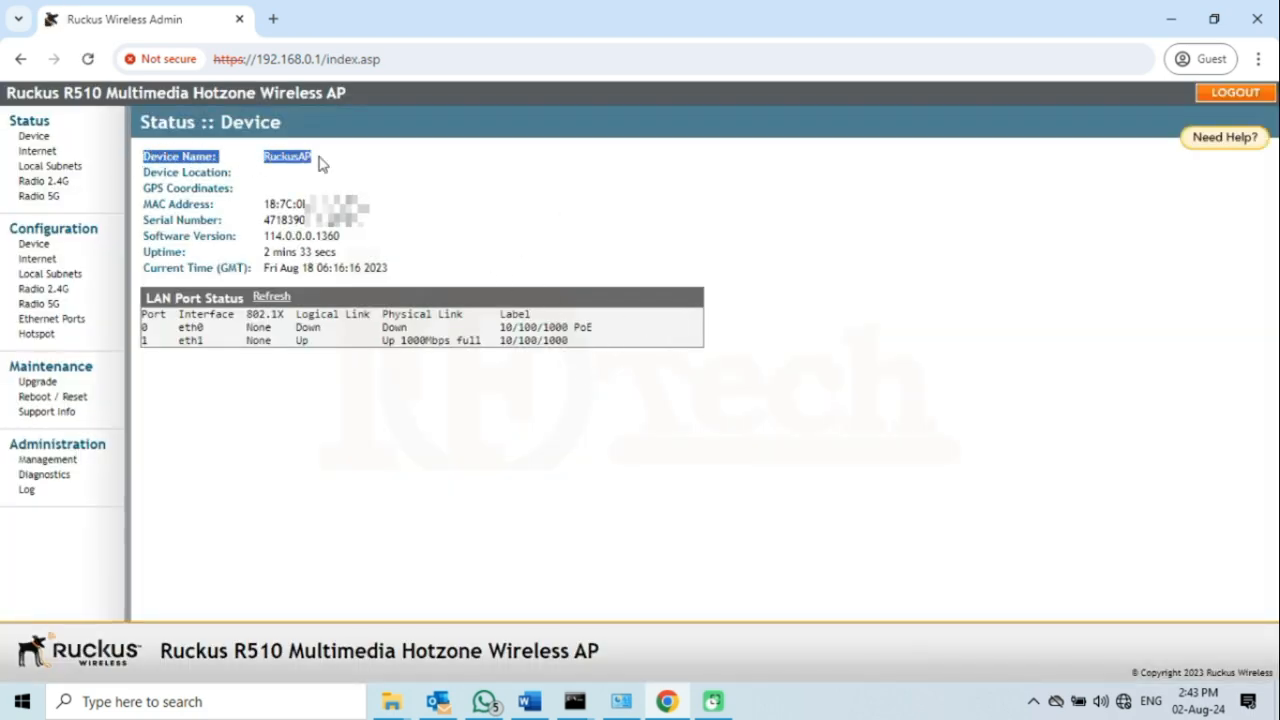
click(312, 163)
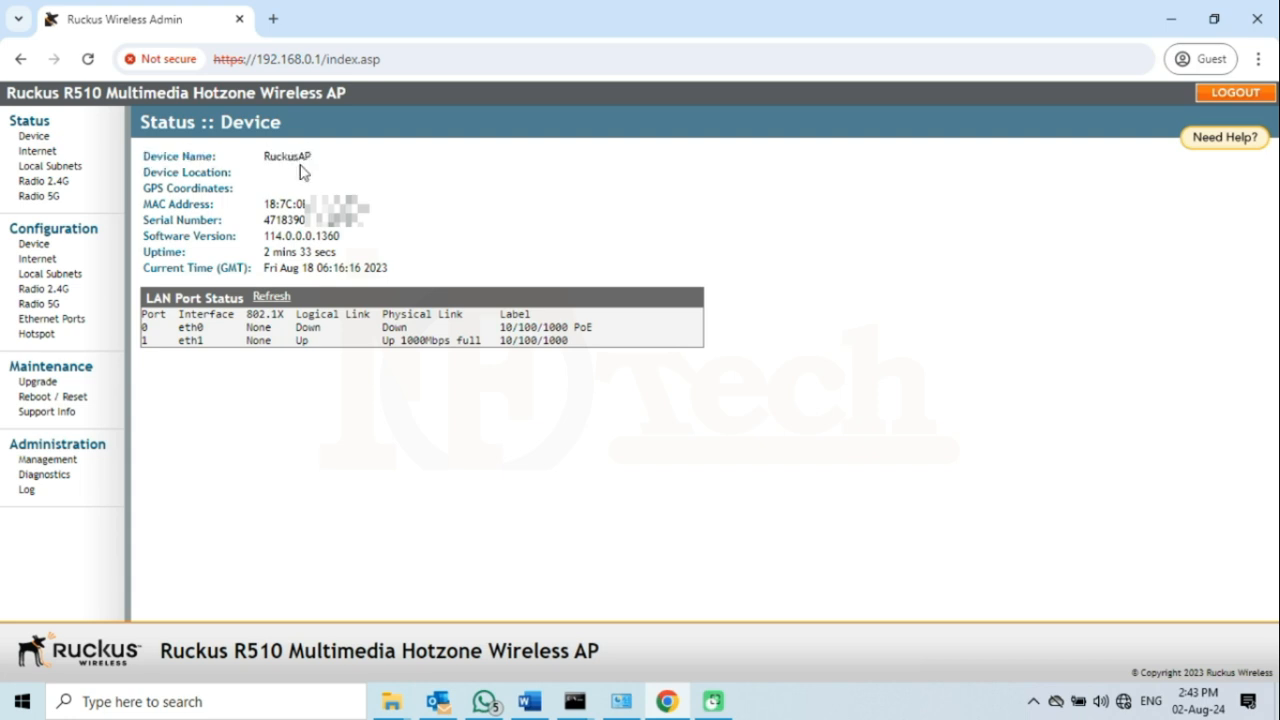
click(62, 264)
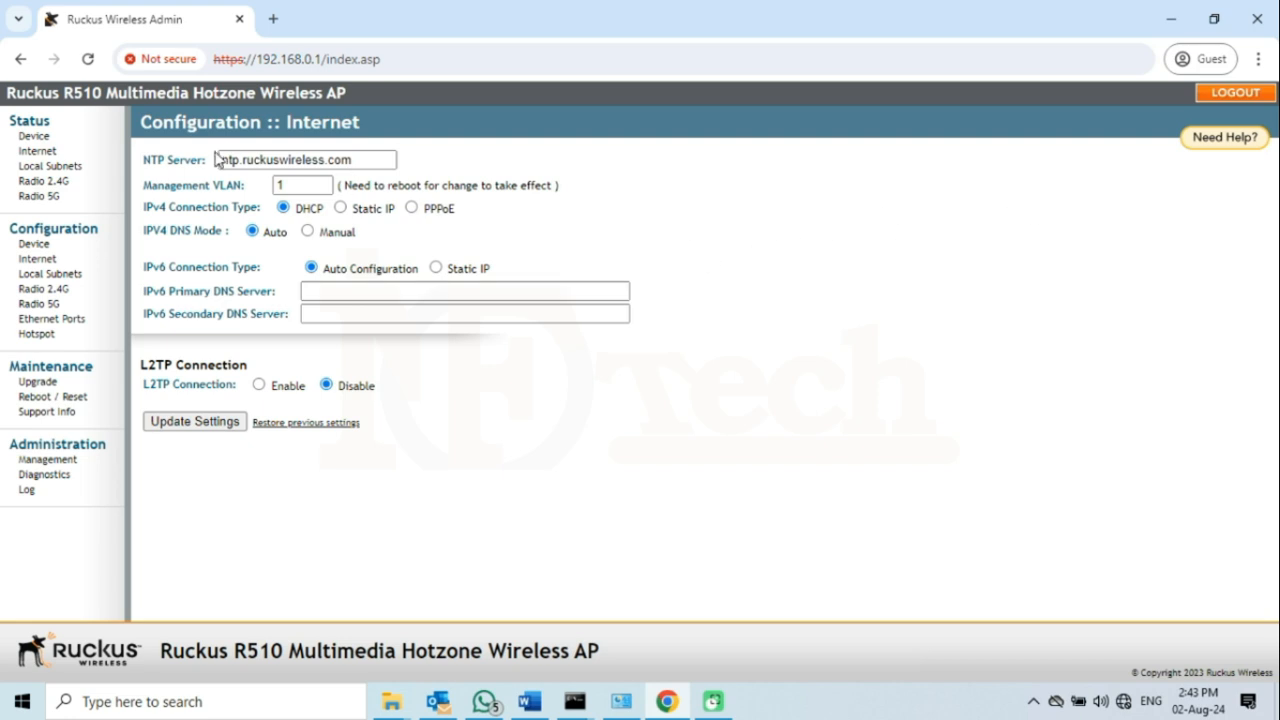
click(34, 136)
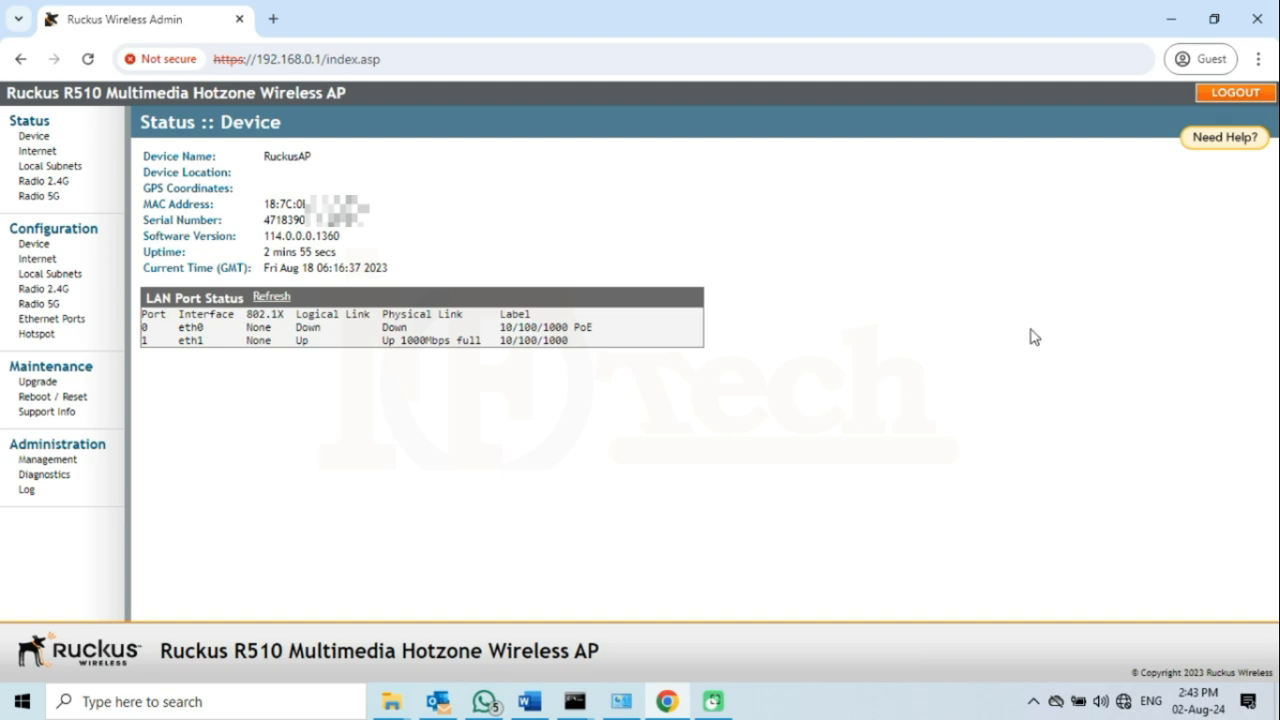
click(1168, 30)
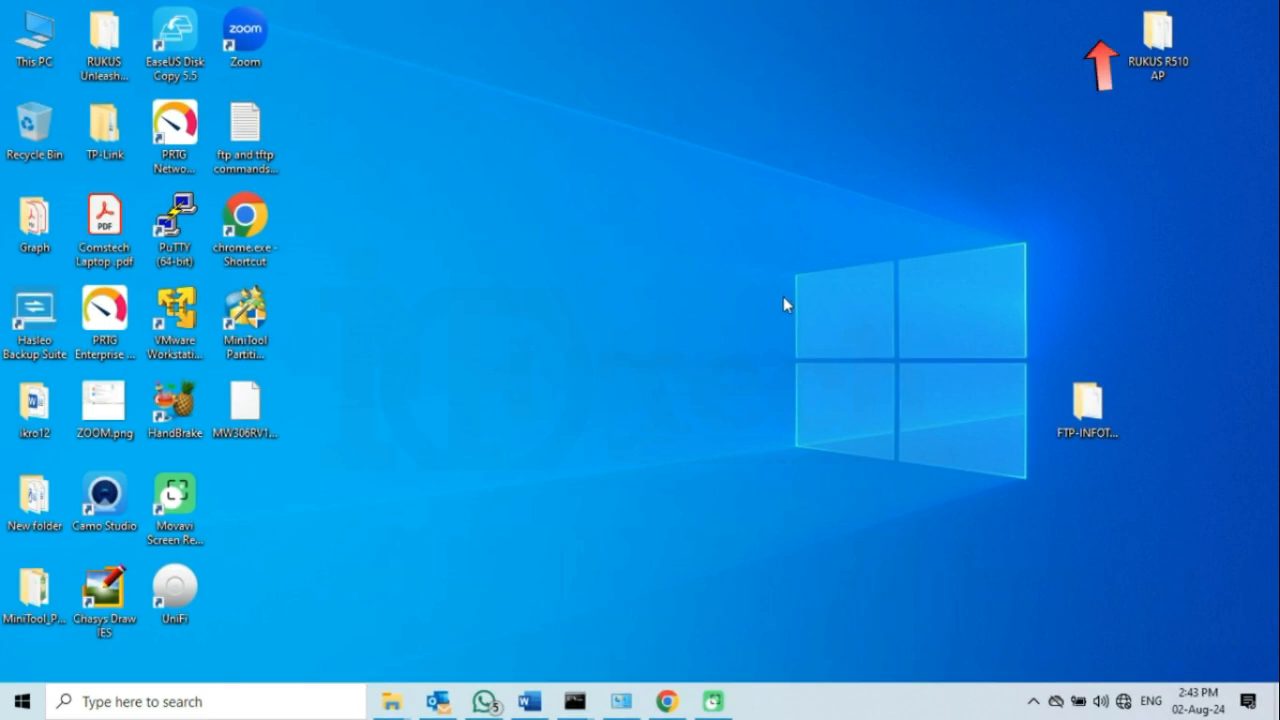
click(107, 56)
right_click(107, 52)
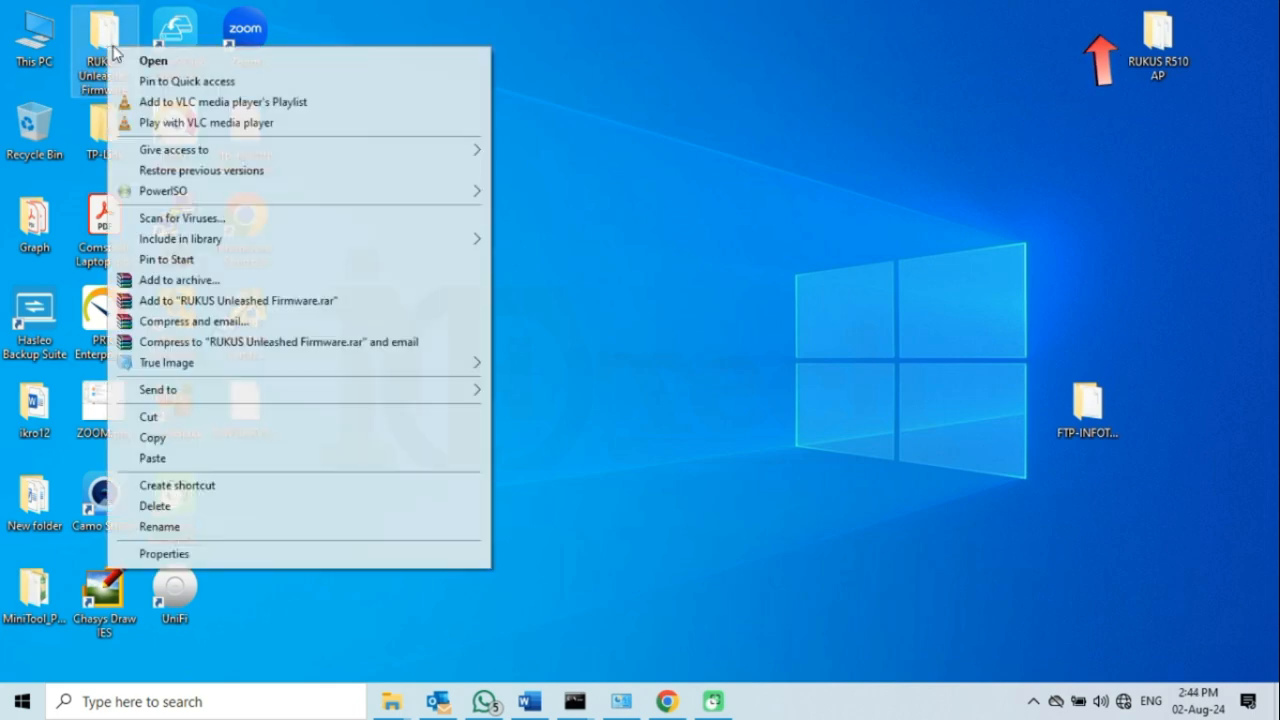
click(150, 58)
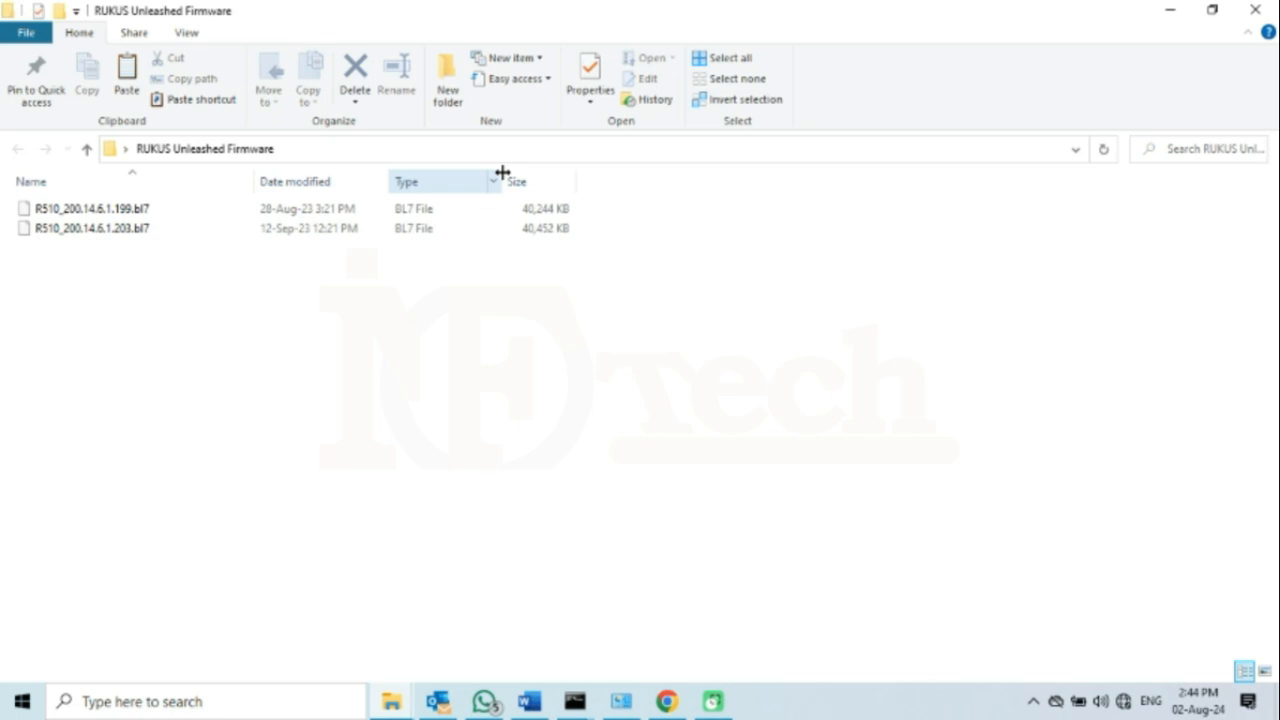
click(157, 226)
click(156, 212)
click(147, 293)
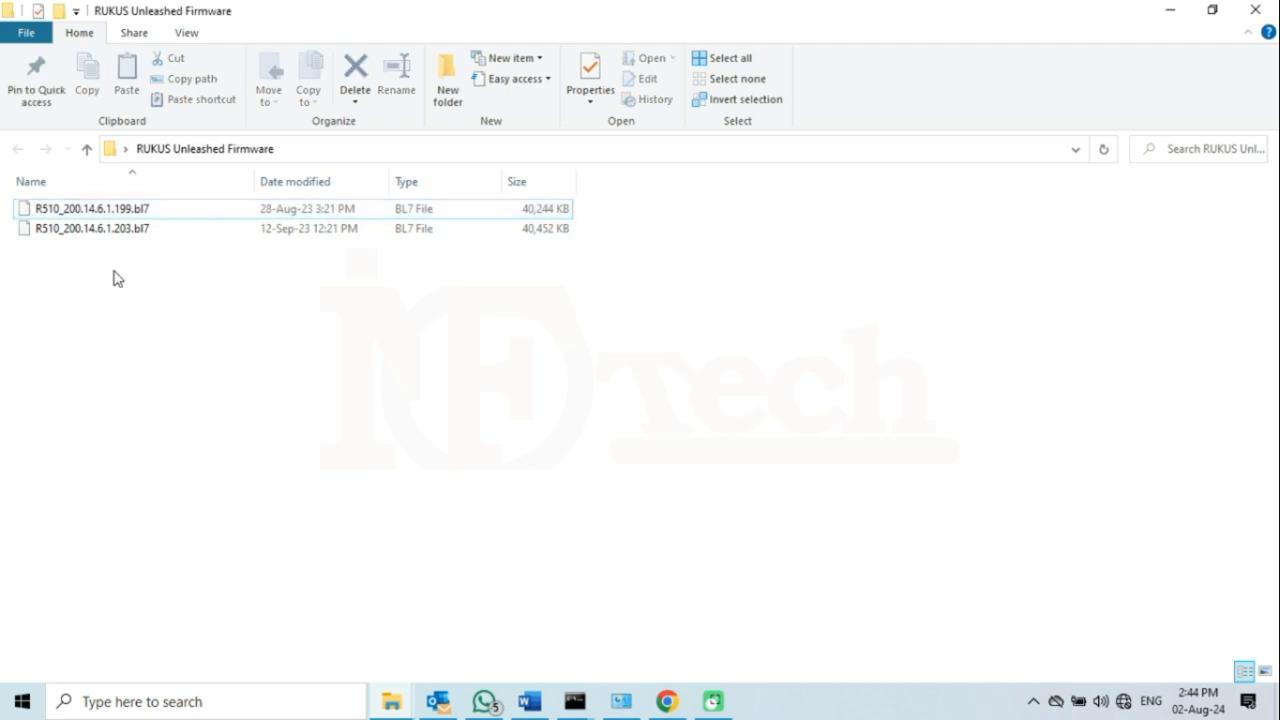
click(135, 232)
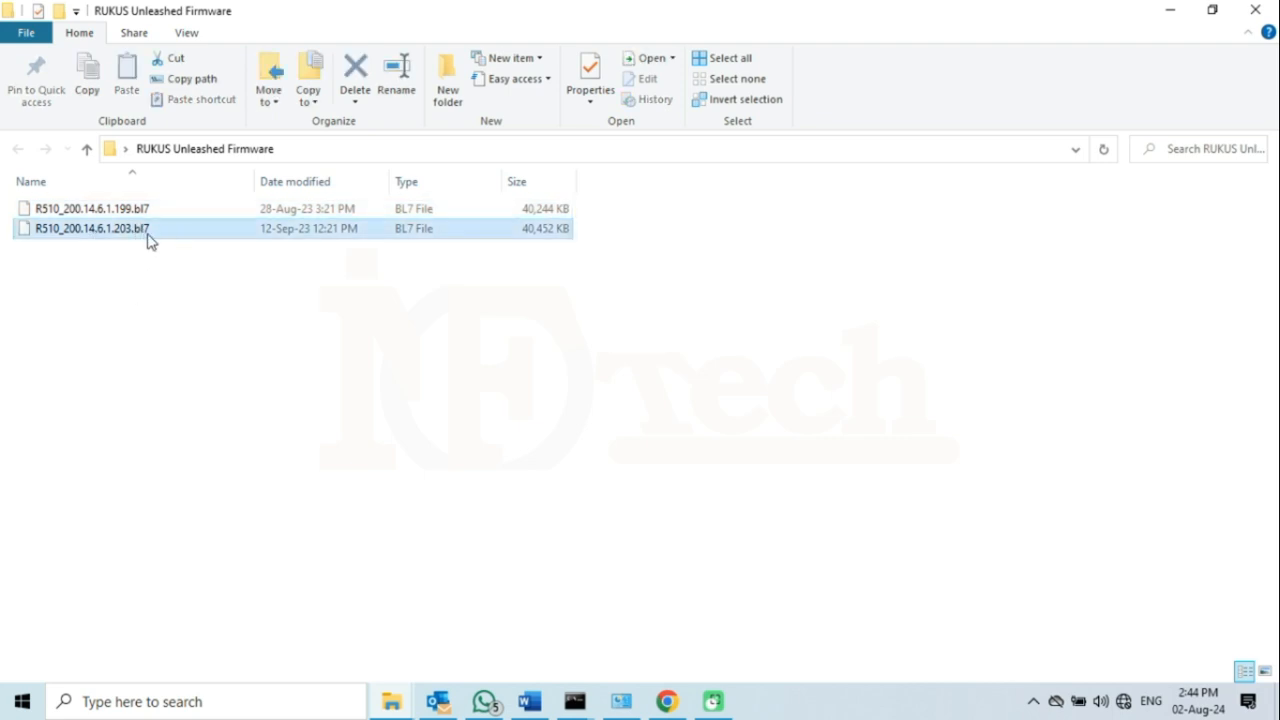
click(1172, 14)
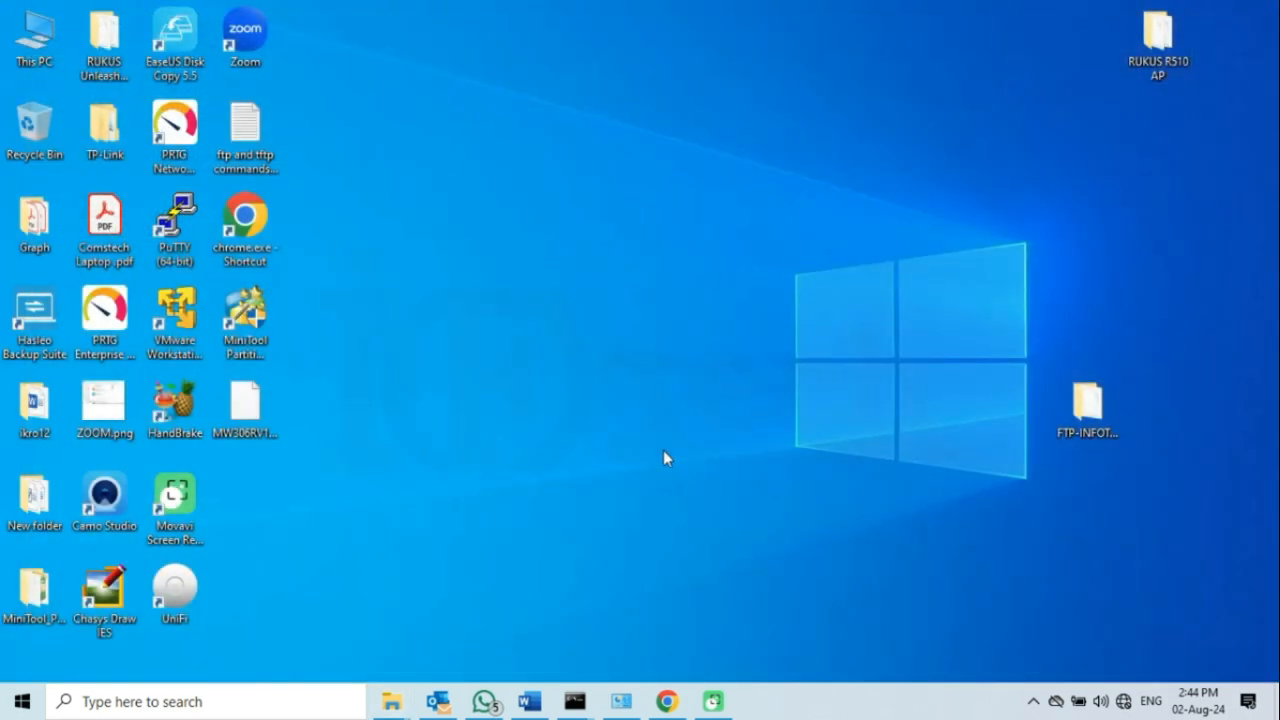
- Restore Chrome and set Maintenance > Upgrade to a Local firmware upgrade
click(667, 701)
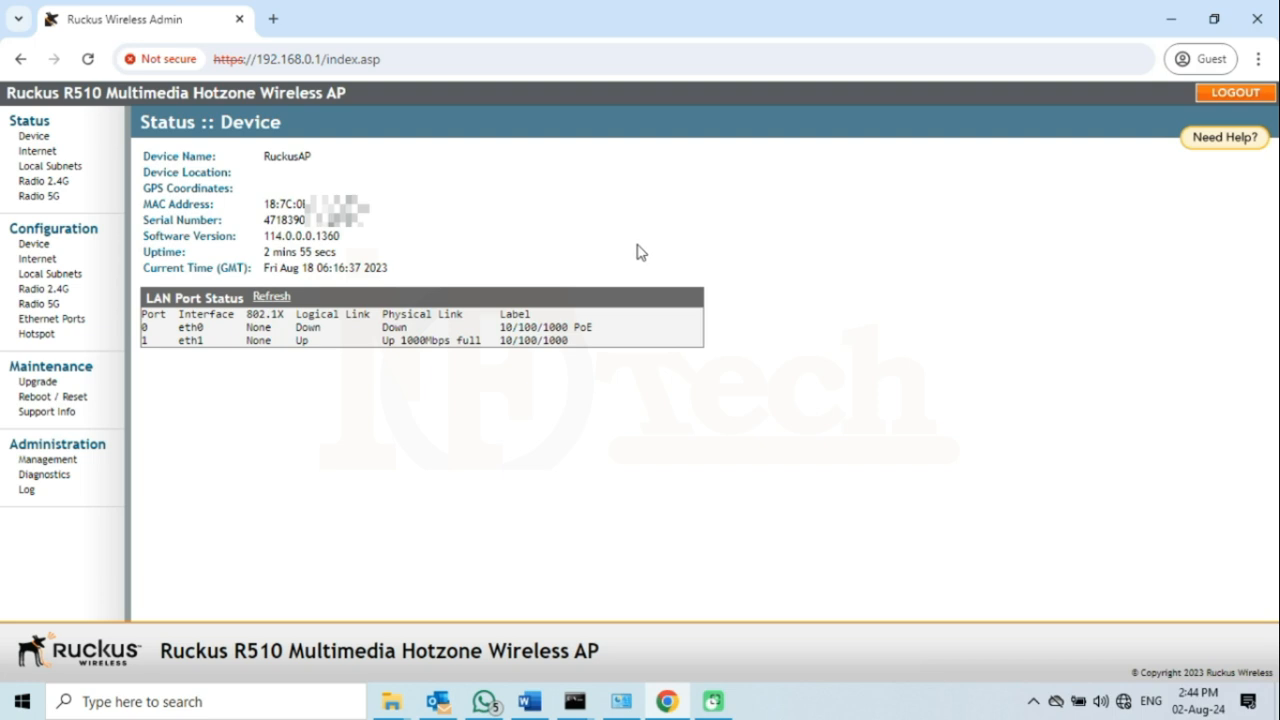
click(55, 386)
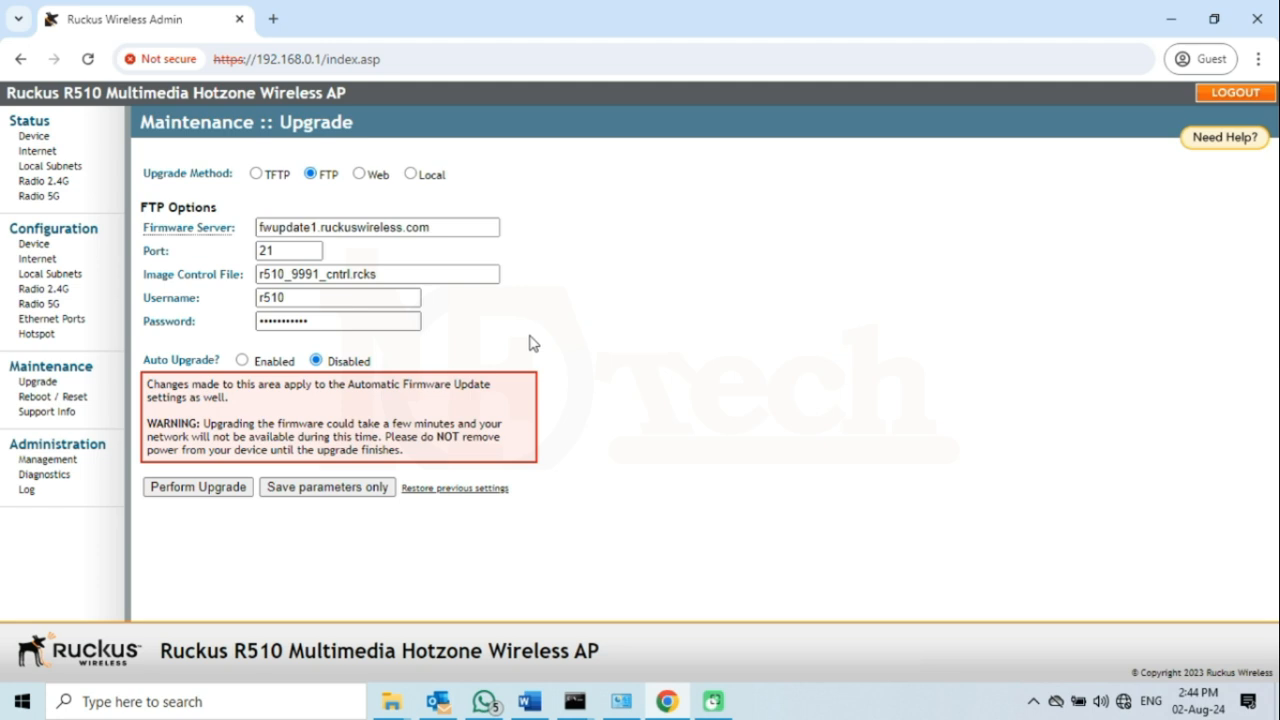
click(410, 174)
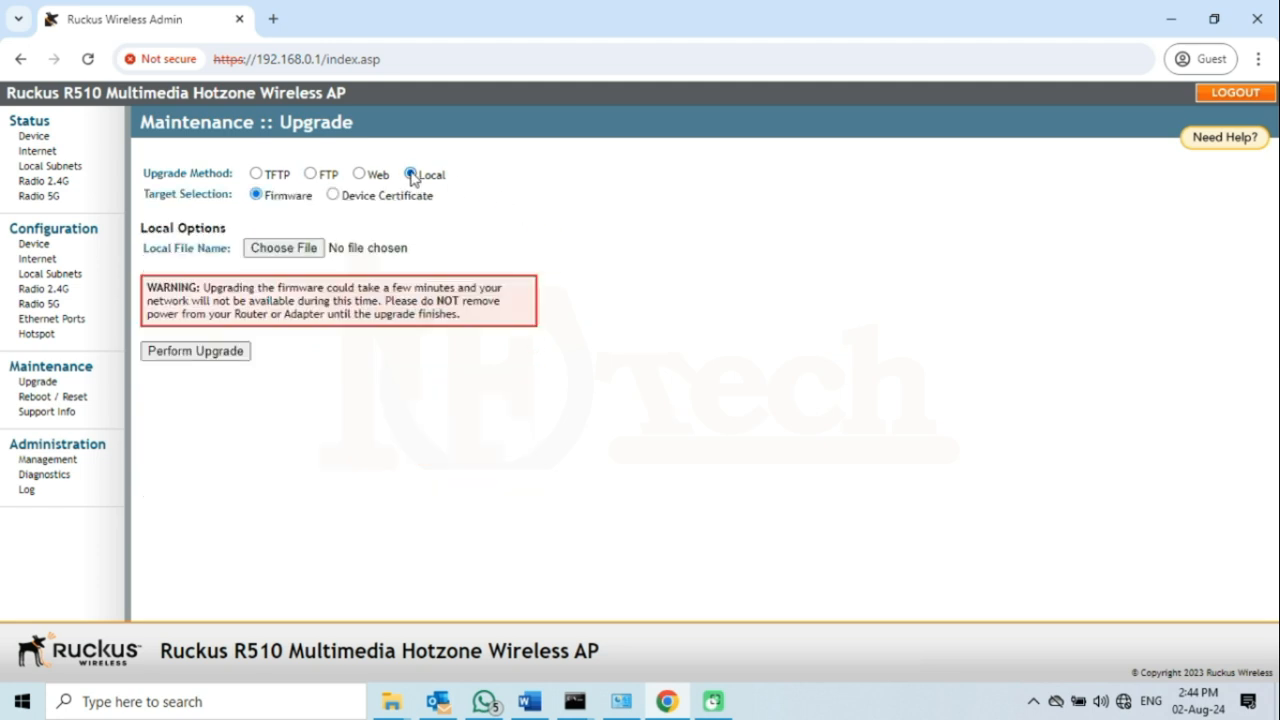
- Choose R510_200.14.6.1.203.bl7 from Desktop > RUKUS Unleashed Firmware as the image file
click(294, 254)
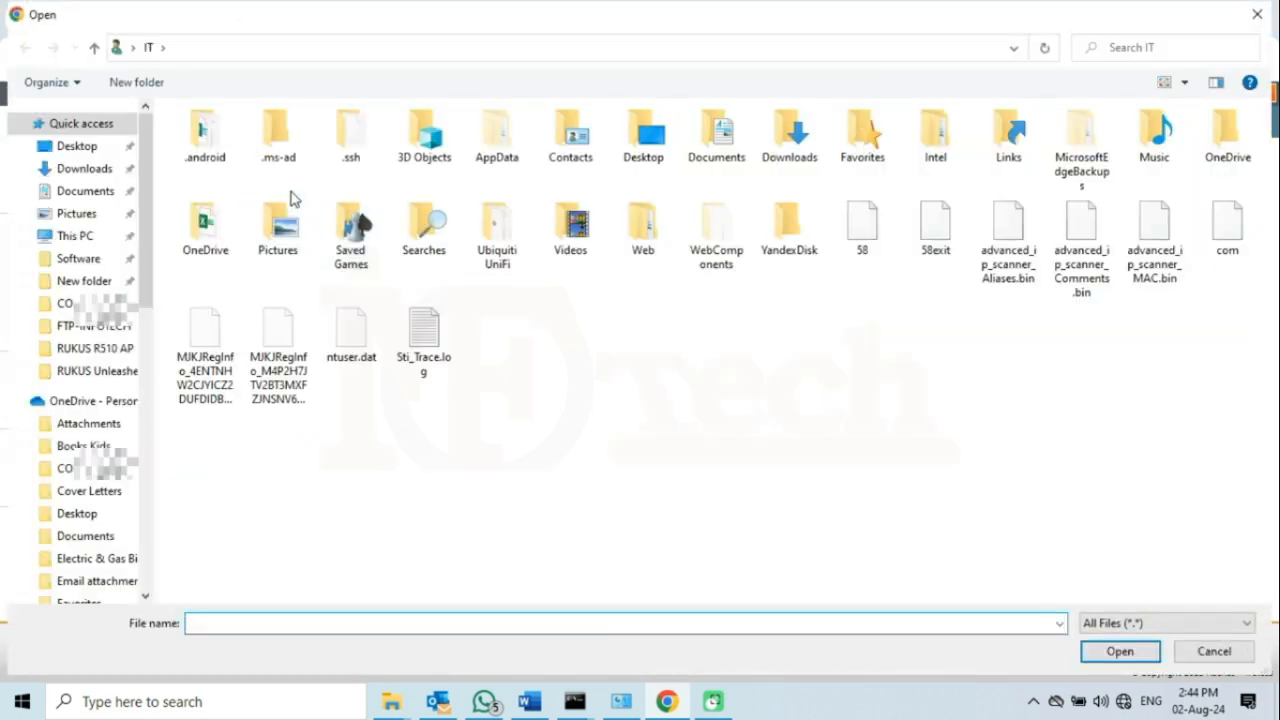
click(100, 150)
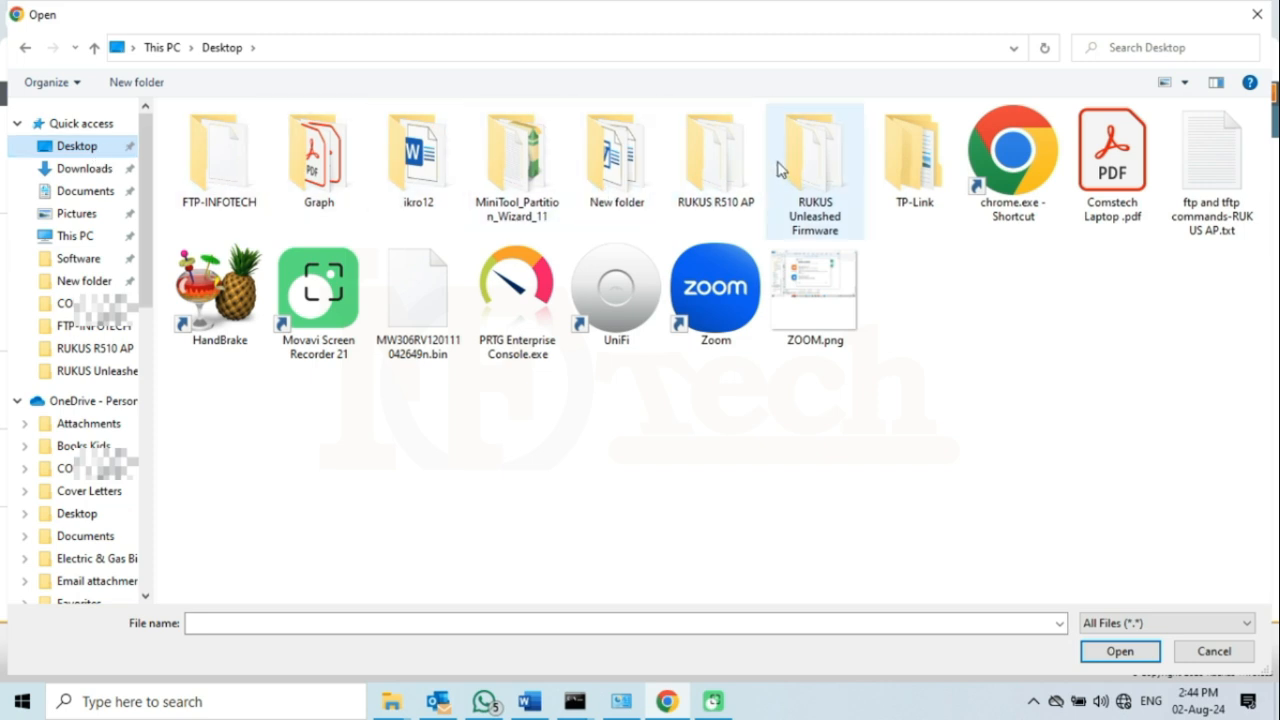
click(800, 162)
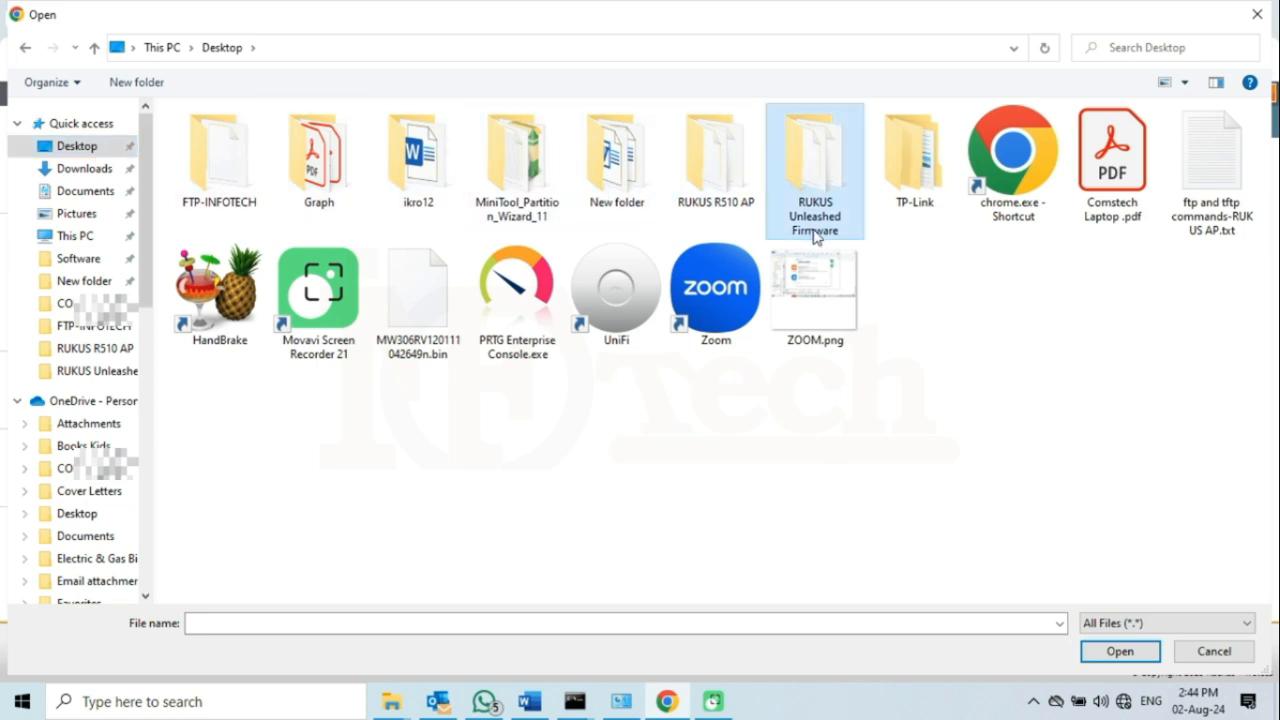
double_click(826, 170)
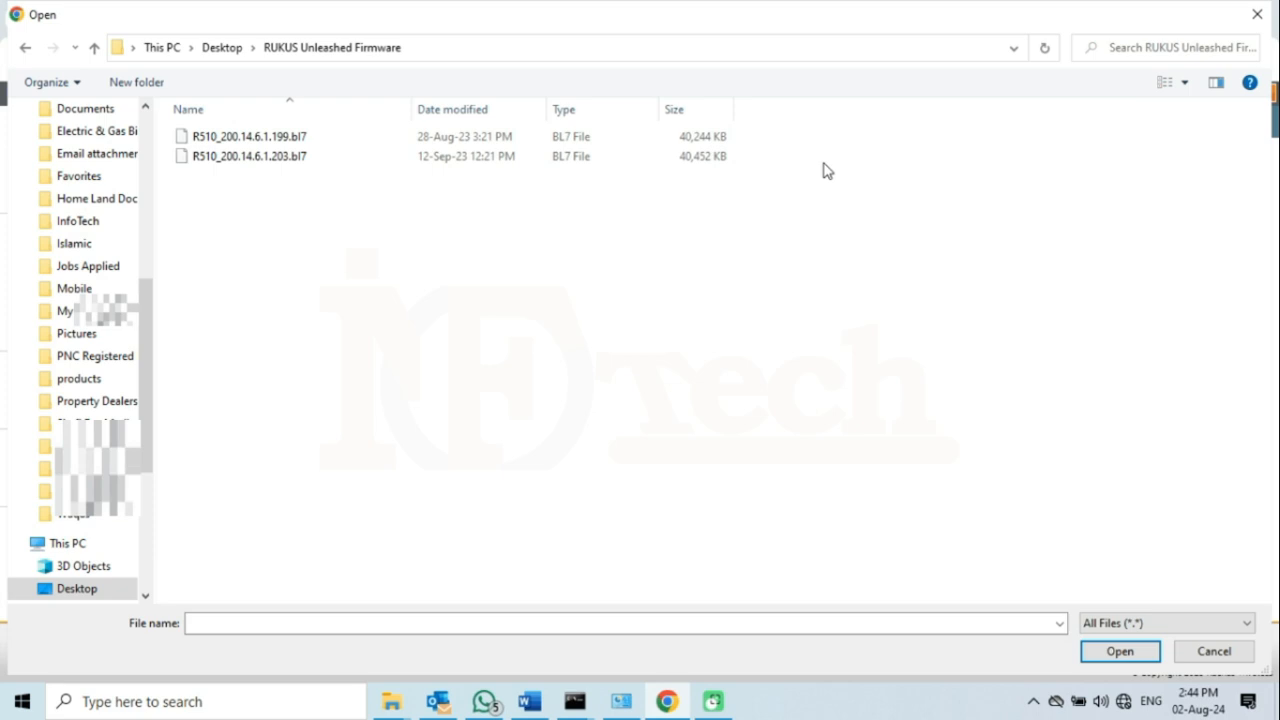
click(260, 165)
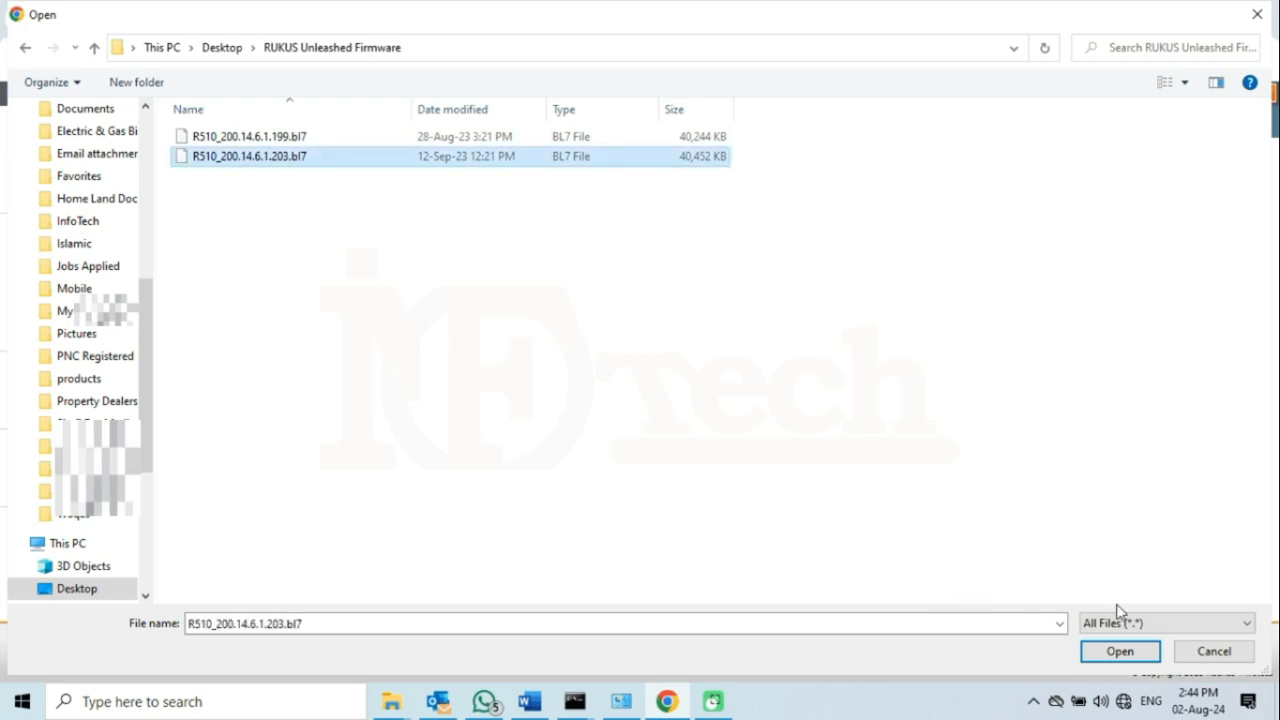
click(1120, 651)
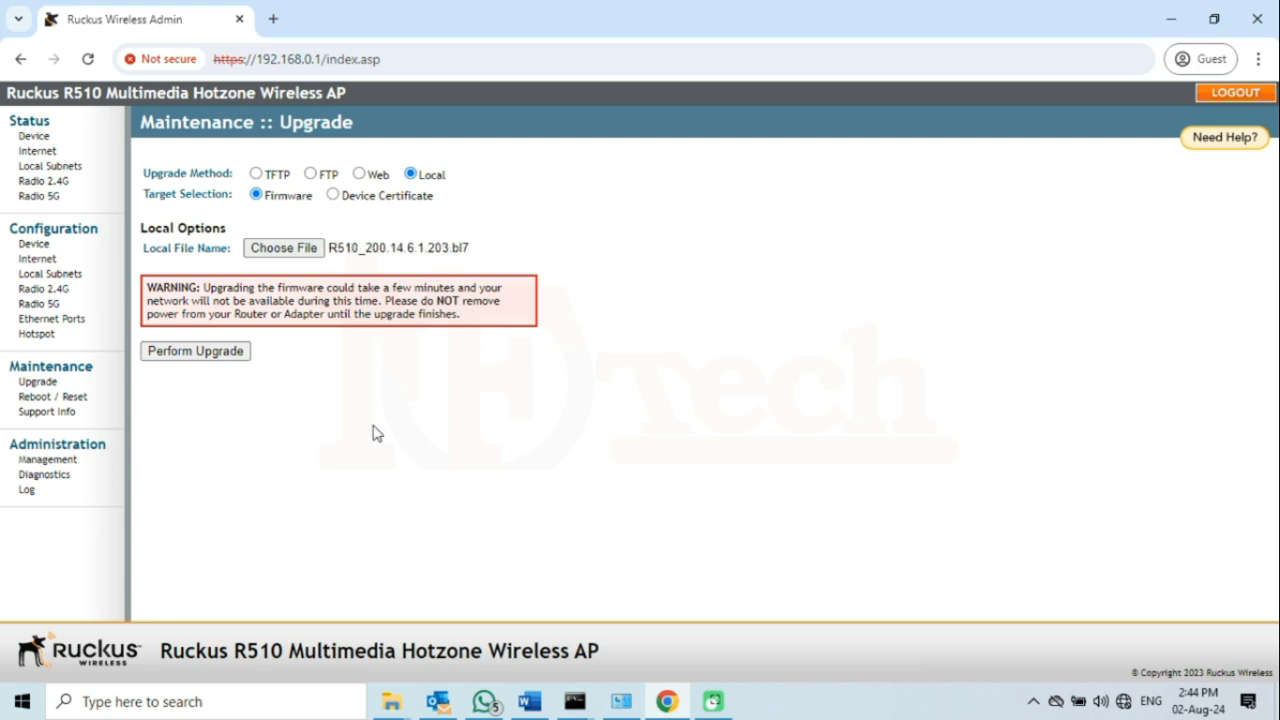
- Start the firmware upgrade and bring the ping 192.168.0.1 window forward to watch the reboot
click(196, 351)
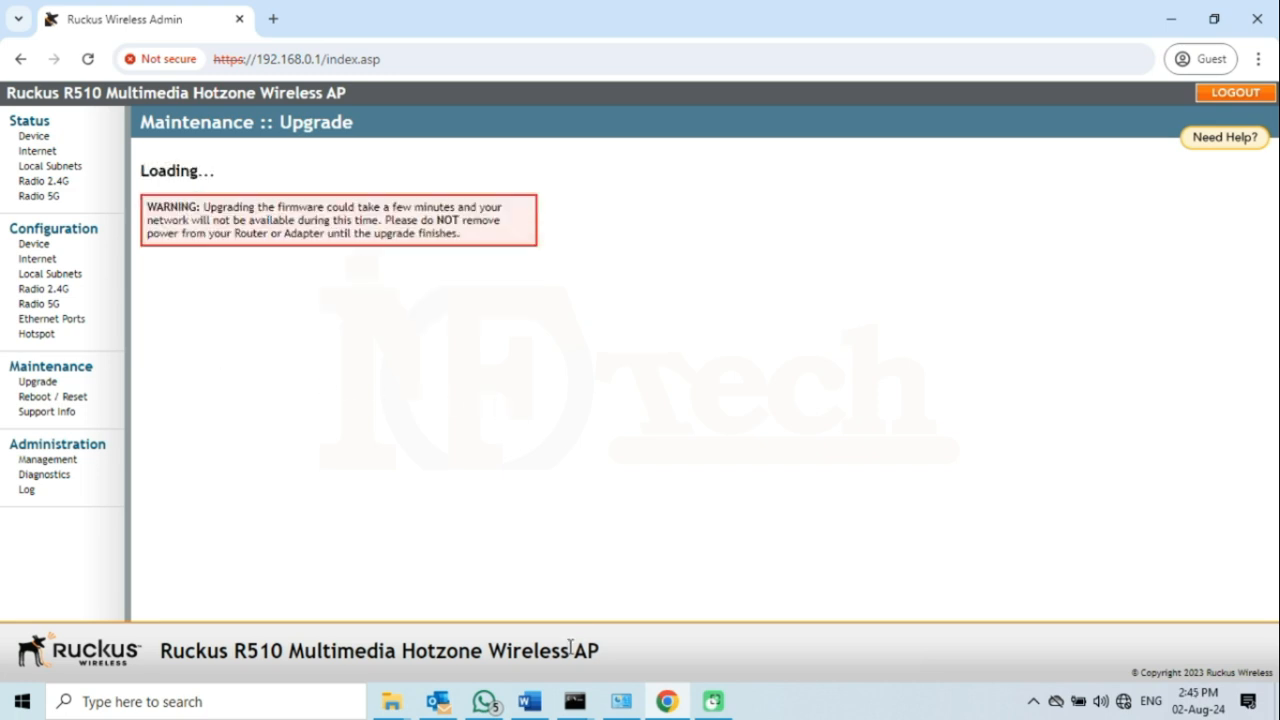
mouse_move(576, 706)
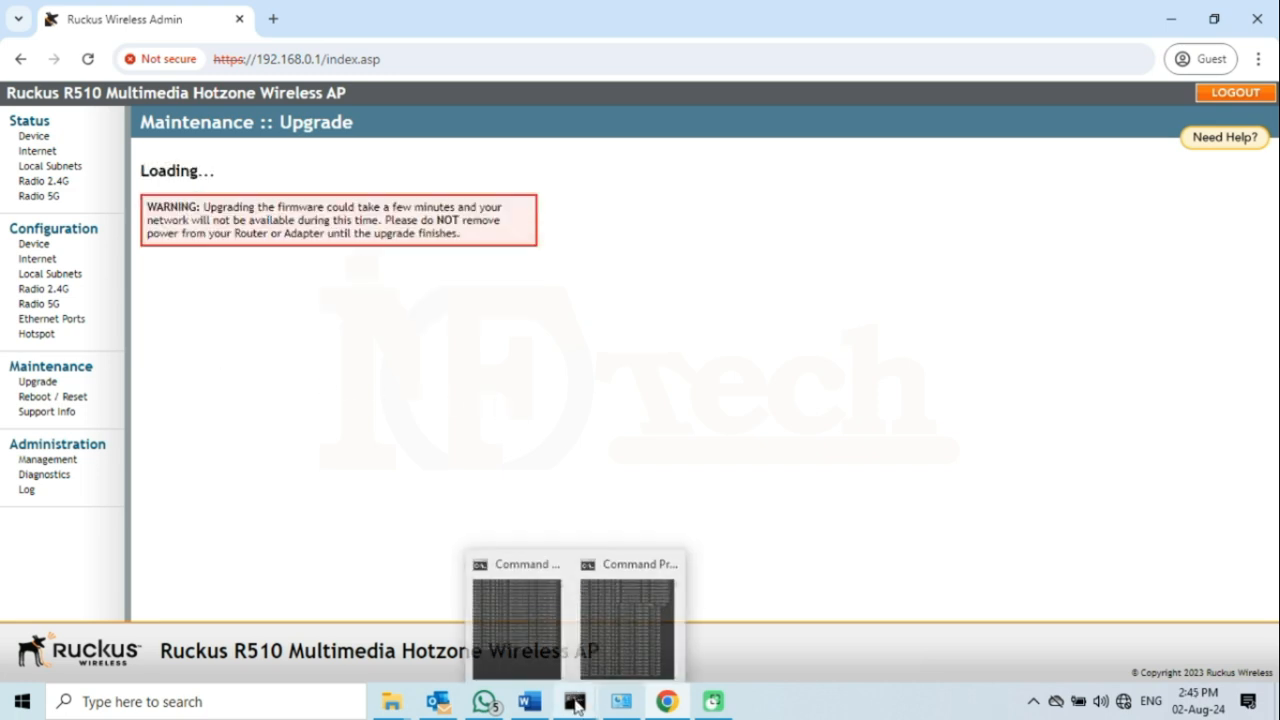
click(624, 625)
scroll(1043, 476, down, 7)
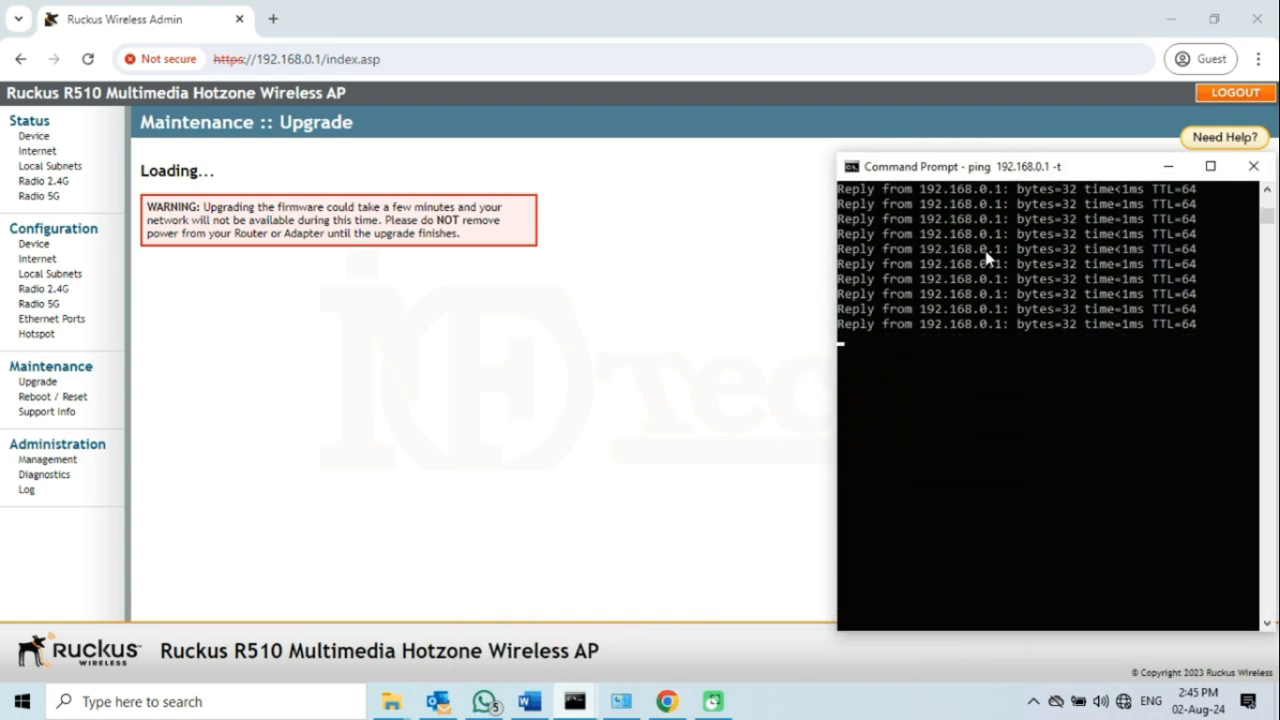
drag(985, 174, 1015, 176)
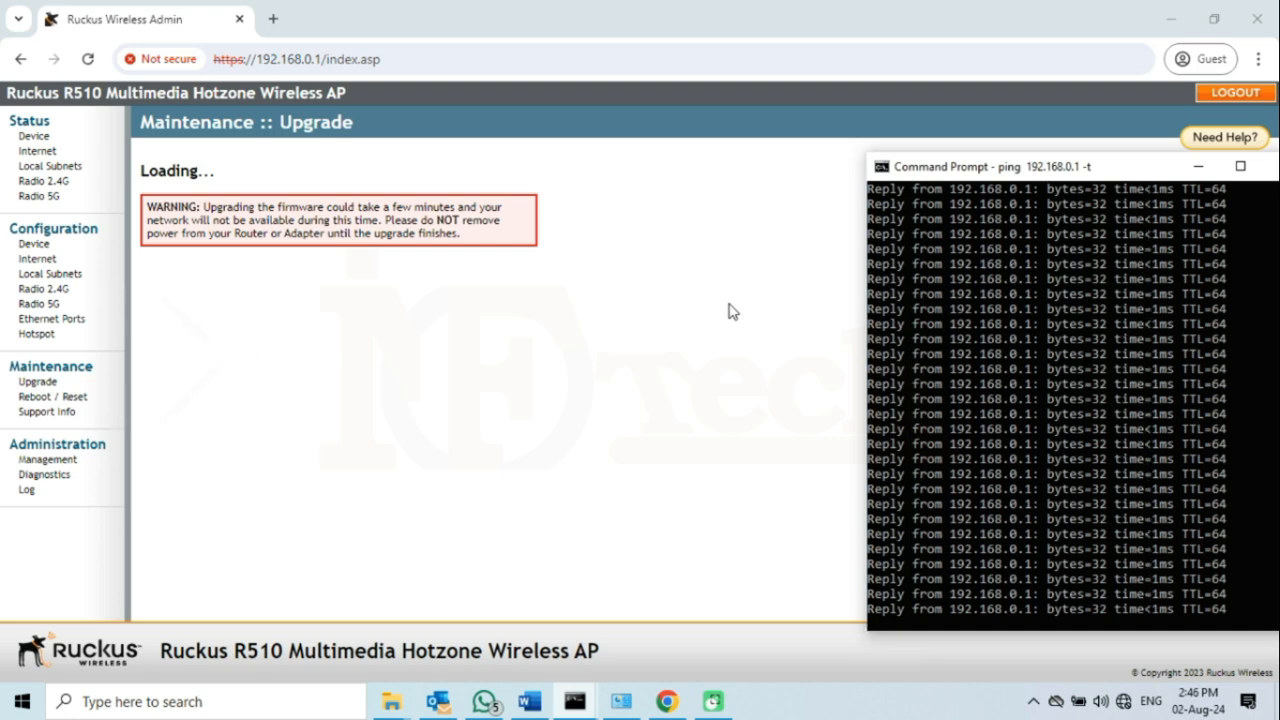
scroll(1083, 391, down, 10)
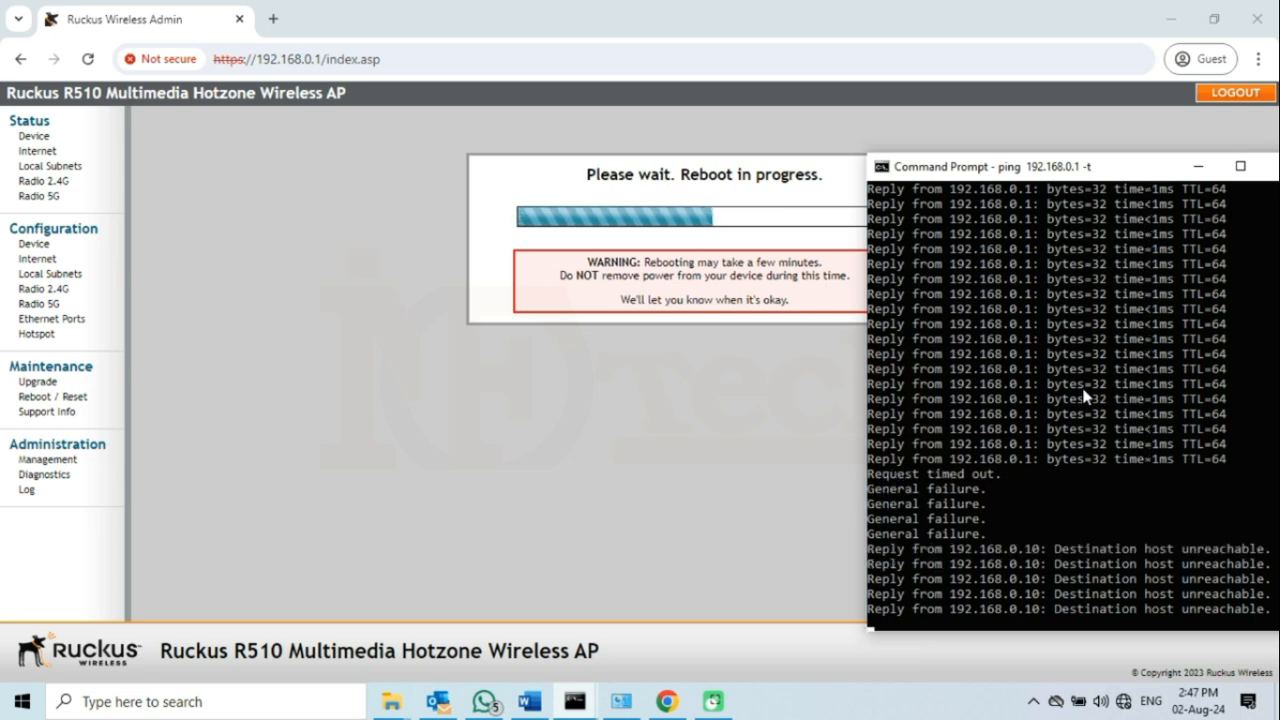
- Shift the ping window left to watch 192.168.0.1 replies resume, then bring Chrome back
drag(1130, 175, 412, 152)
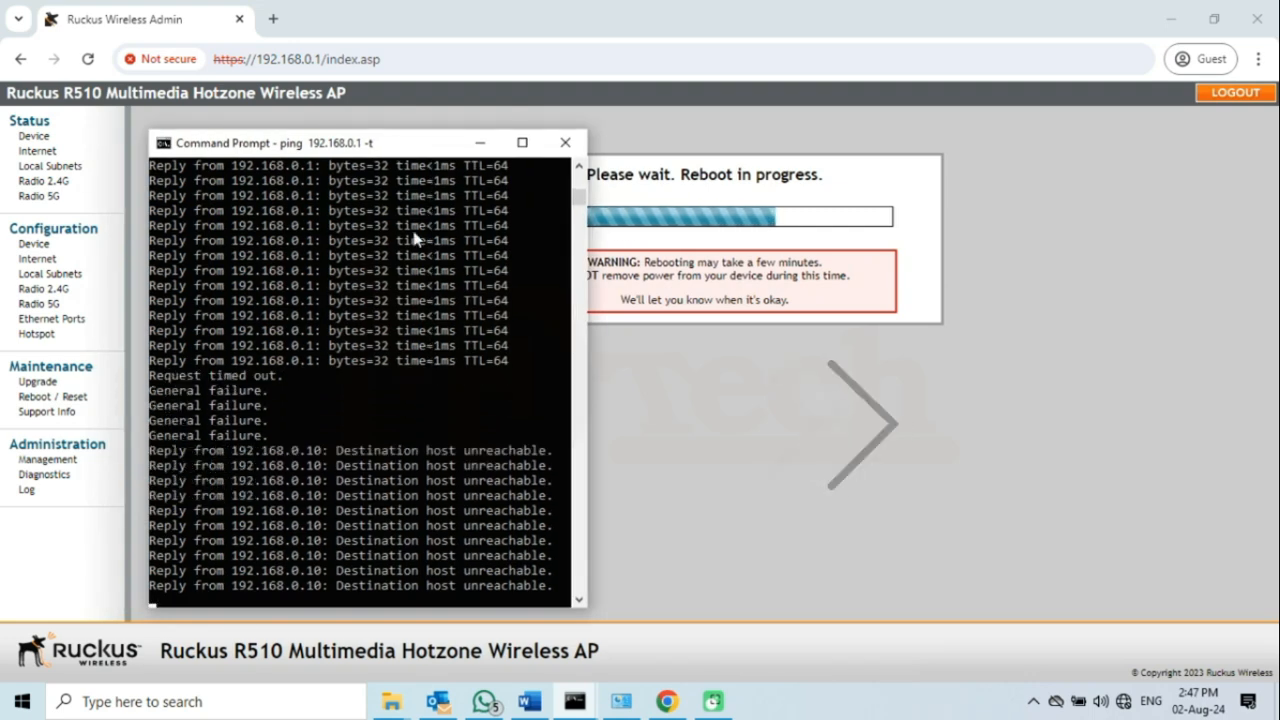
drag(424, 152, 324, 140)
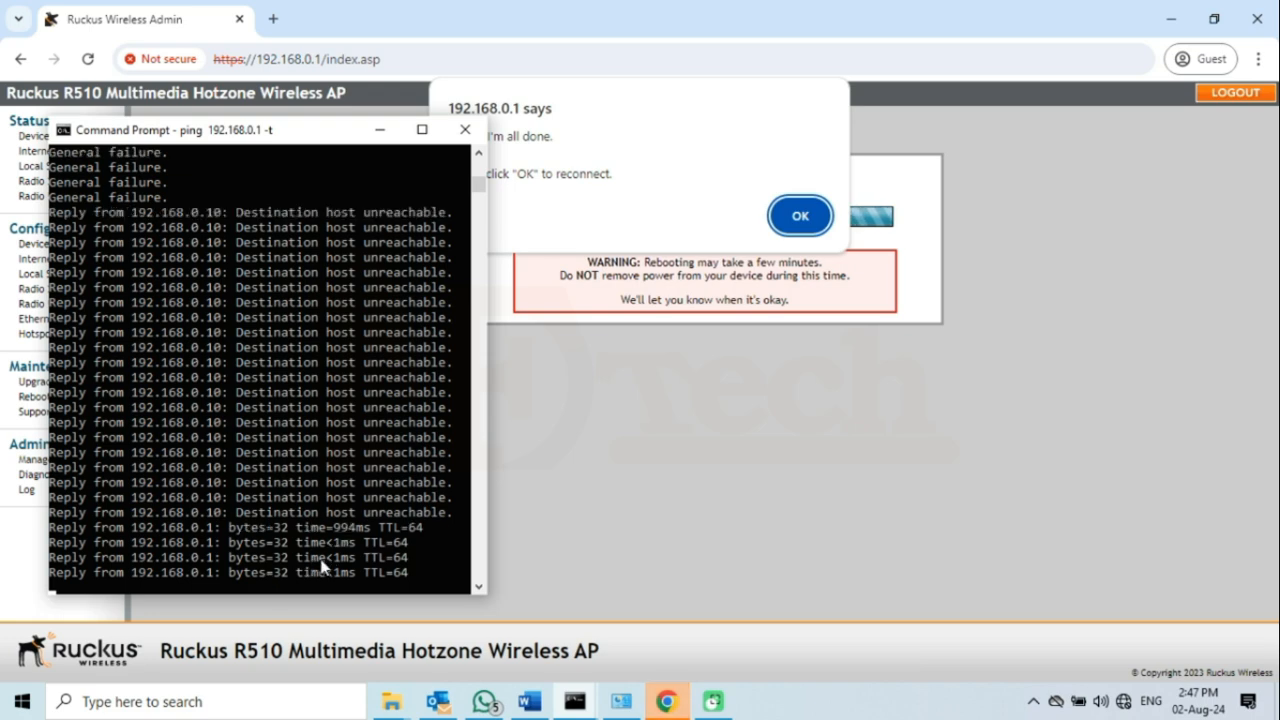
drag(348, 546, 214, 533)
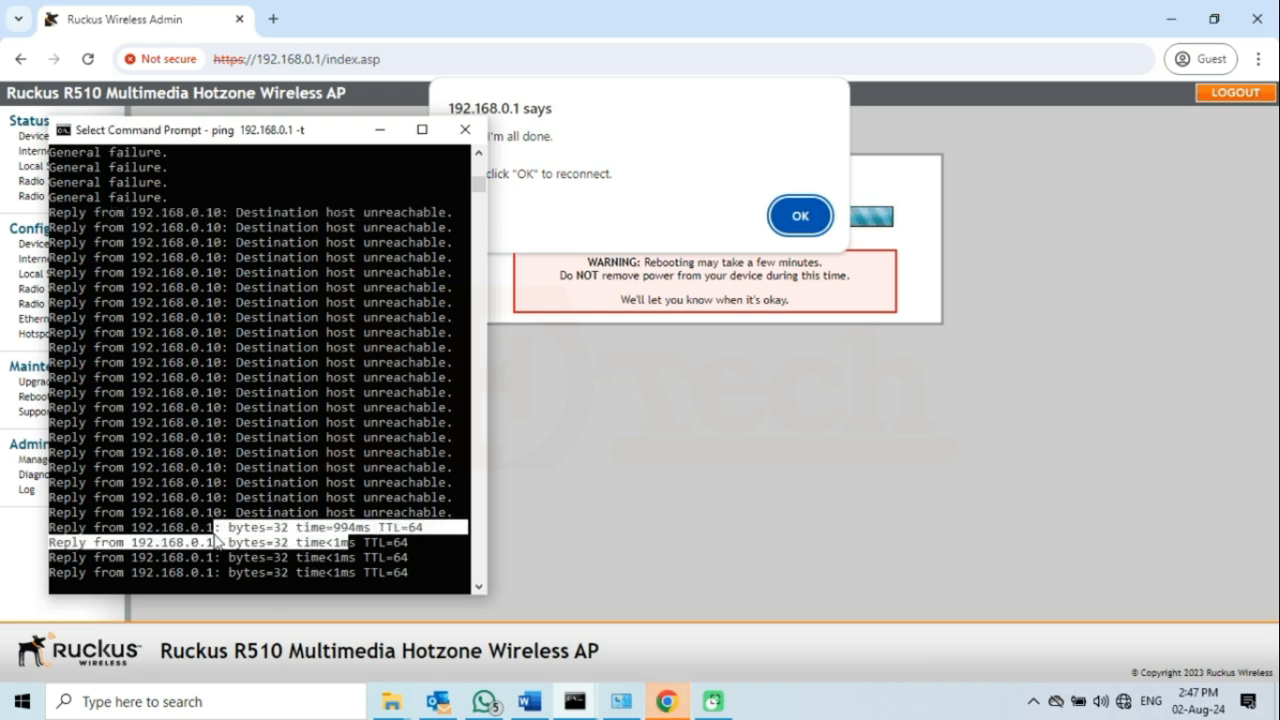
click(343, 466)
right_click(348, 473)
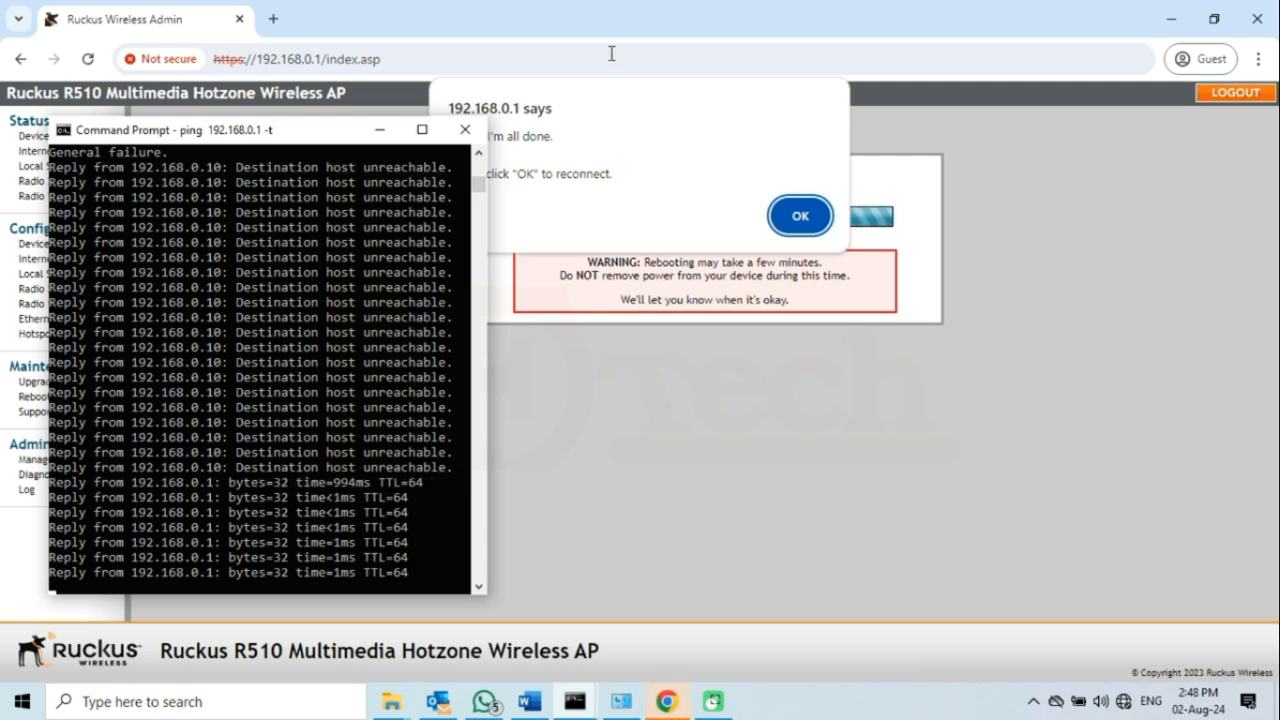
click(632, 30)
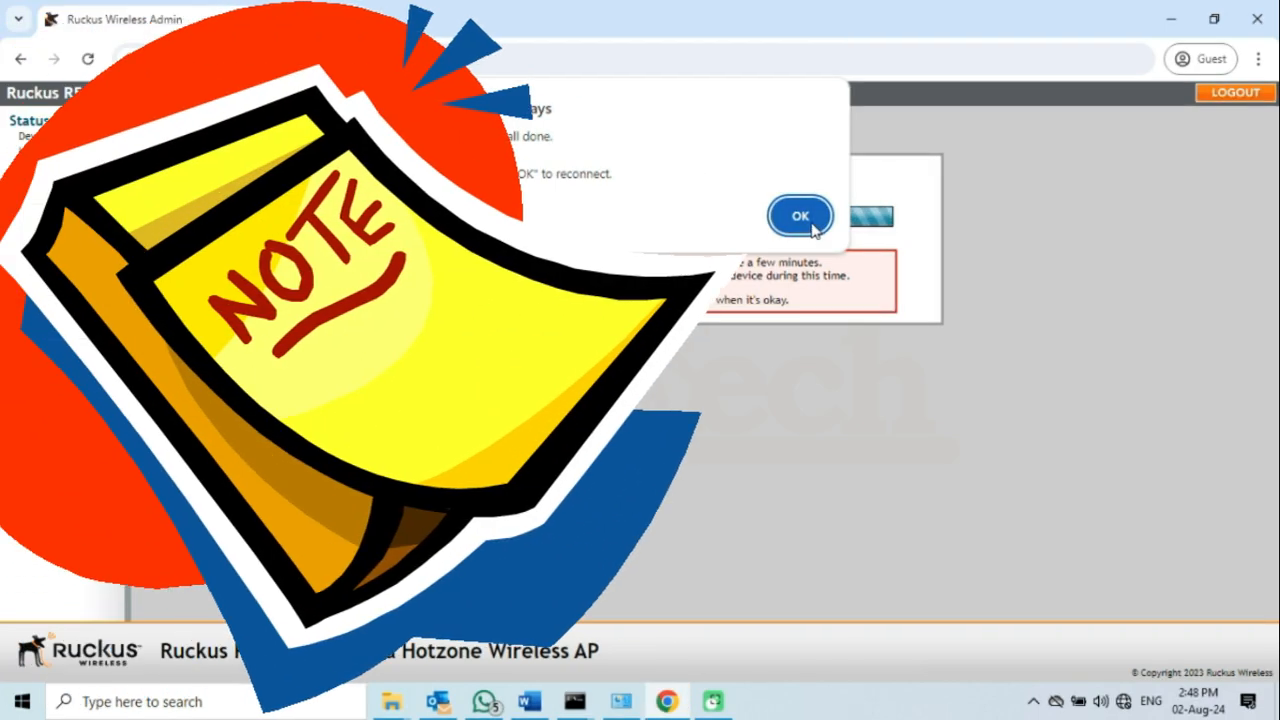
- Acknowledge the reconnect alert and wait on the 'Building the Unleashed Network' page
click(810, 222)
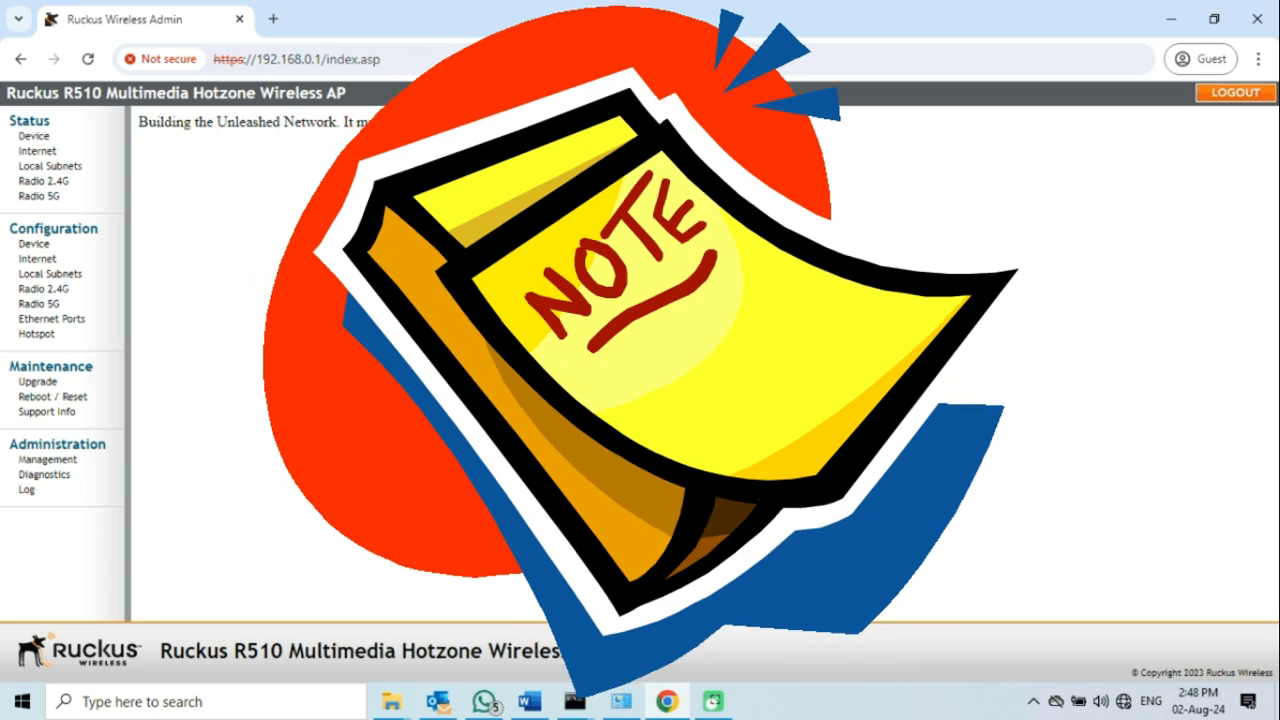
drag(502, 122, 139, 122)
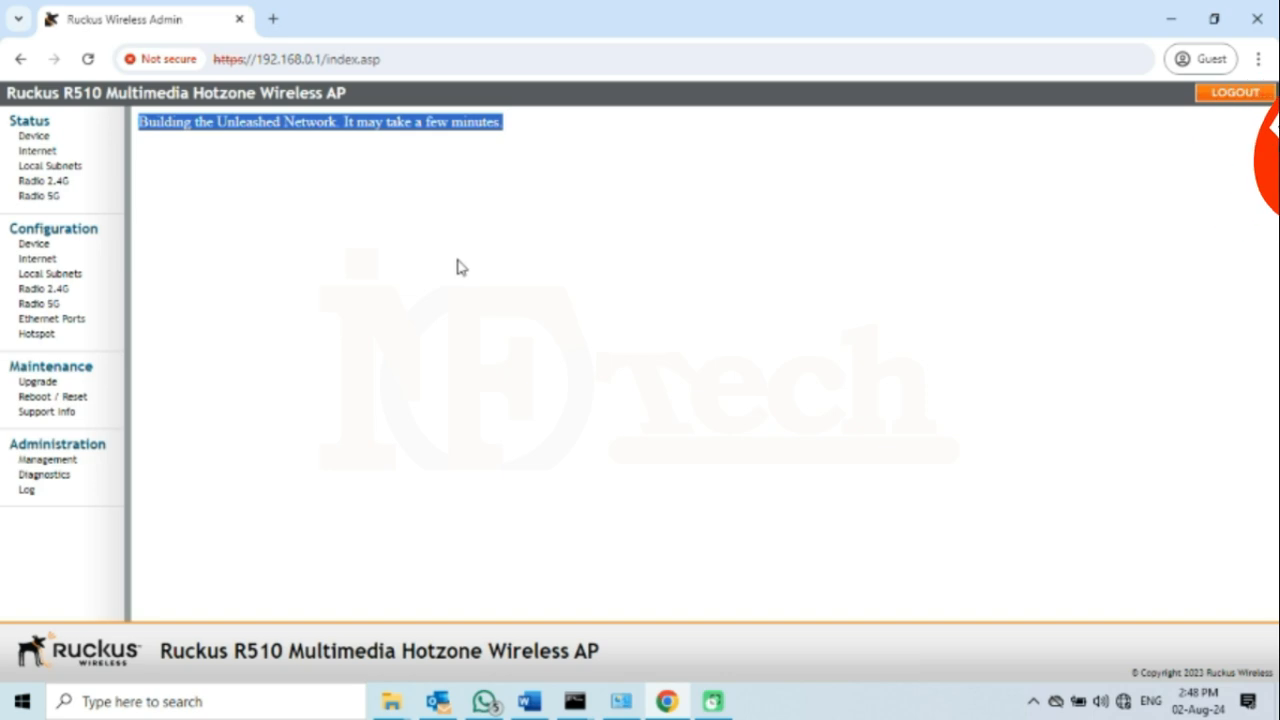
- Move the ping window to the right side and scroll to the latest 192.168.0.1 replies
click(457, 266)
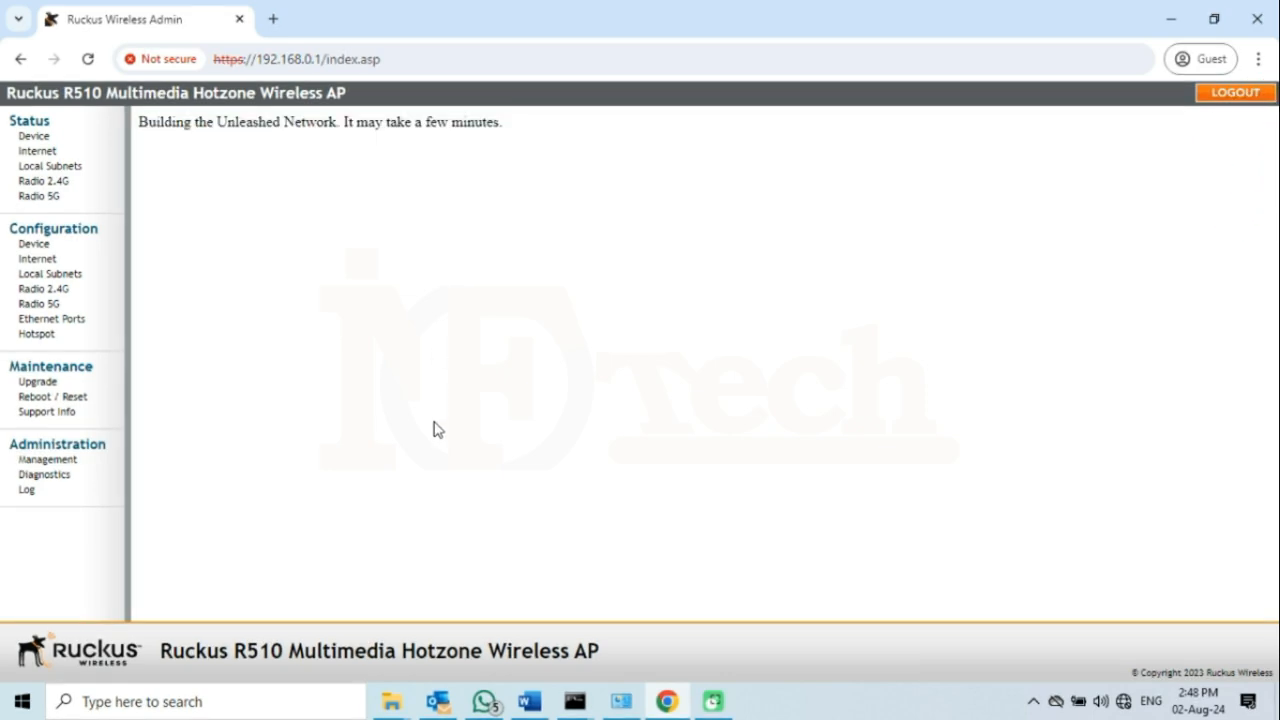
mouse_move(580, 706)
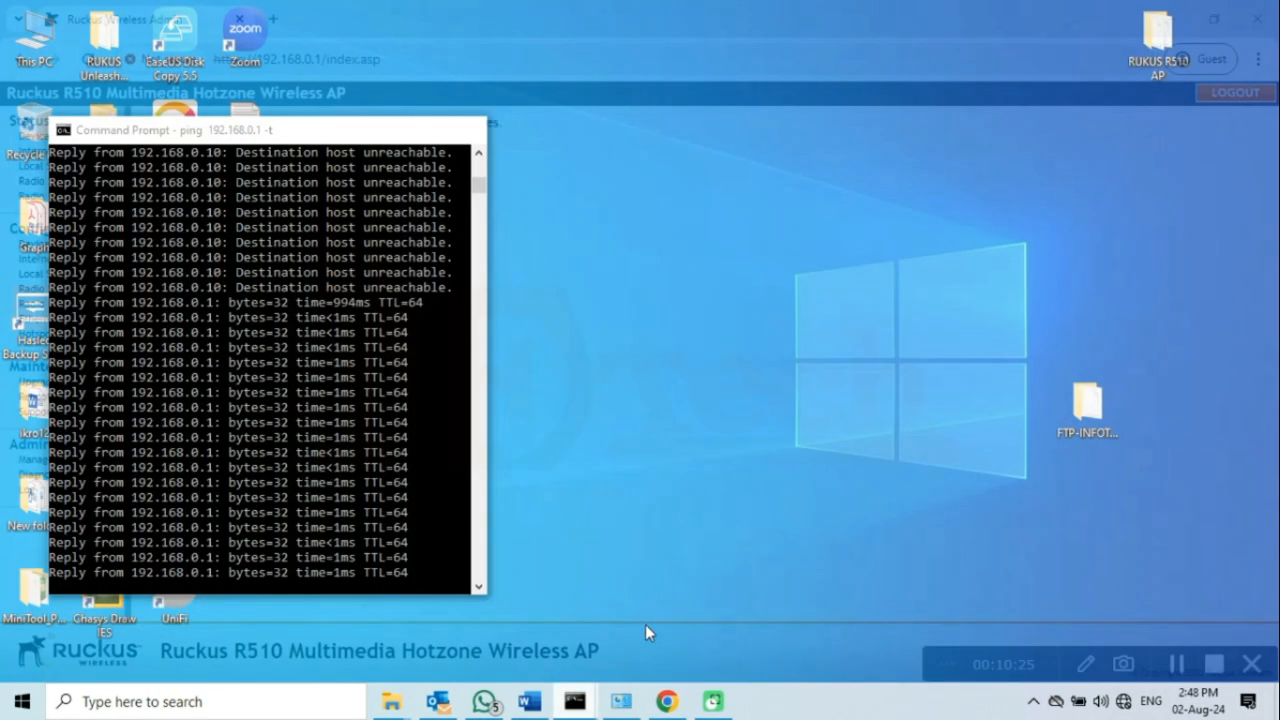
click(645, 624)
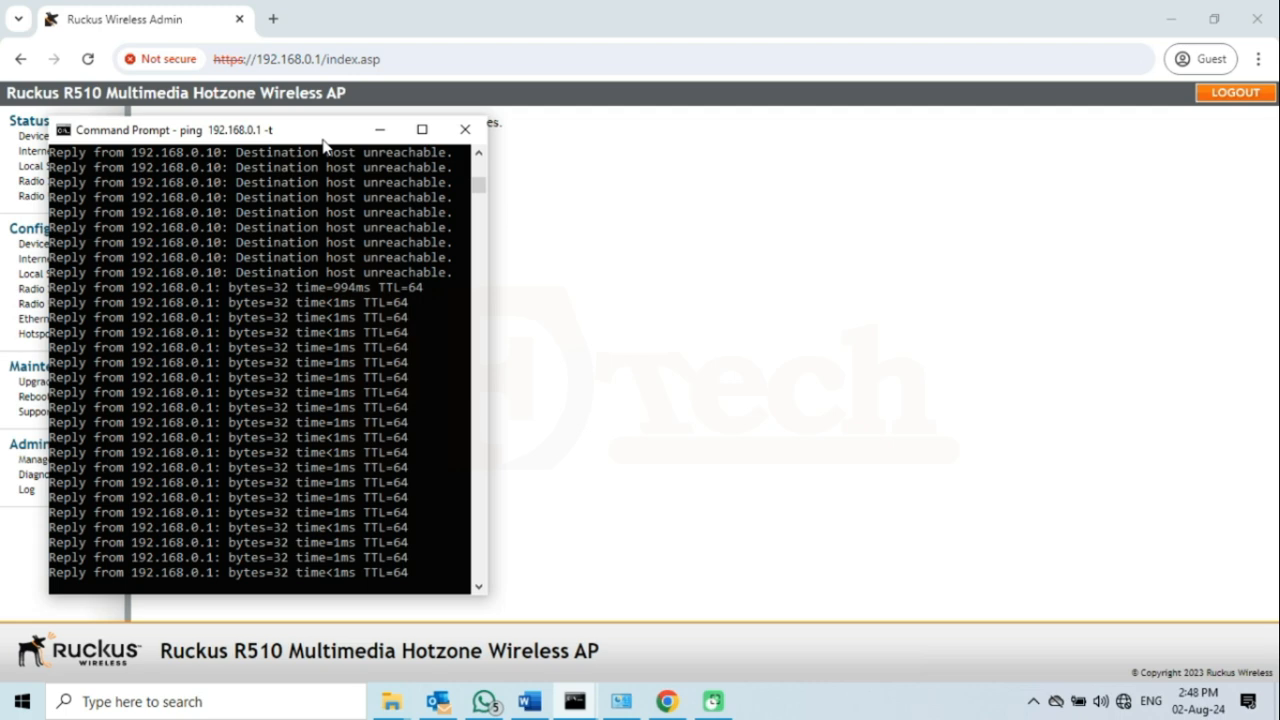
drag(323, 147, 1096, 144)
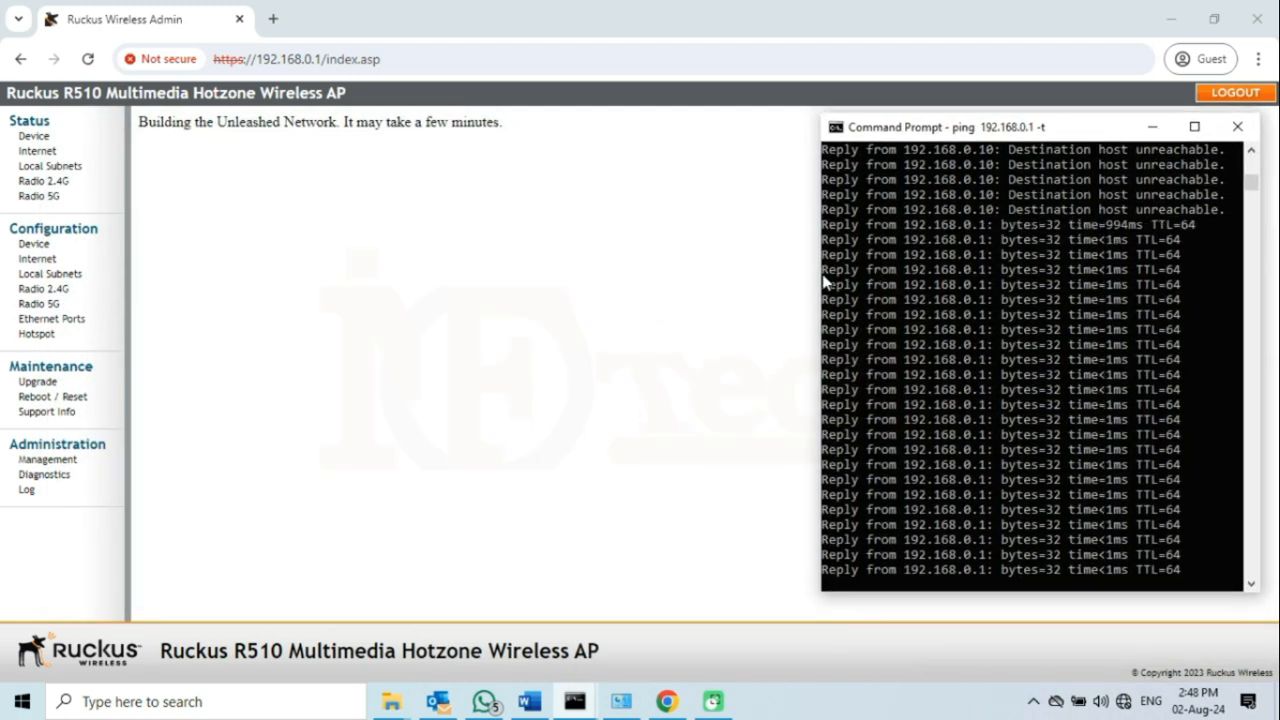
scroll(970, 311, down, 2)
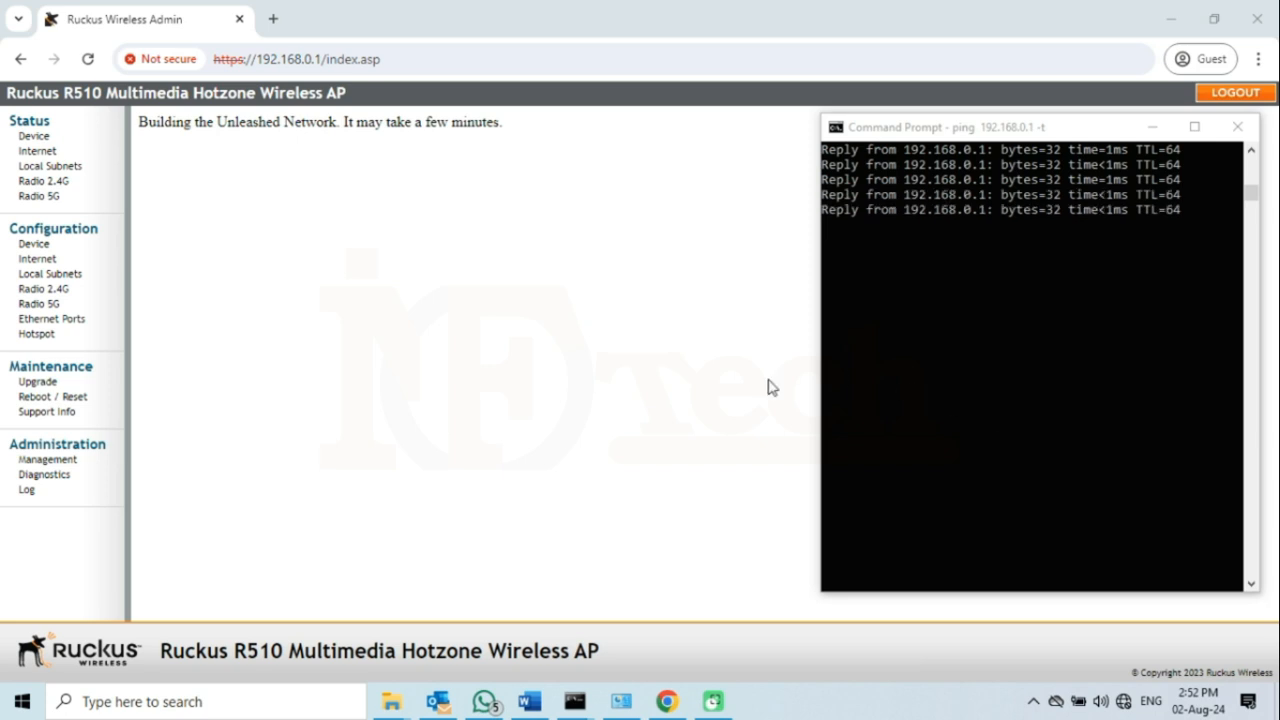
- Reload the access point page and proceed past the certificate warning to 192.168.0.1
click(320, 24)
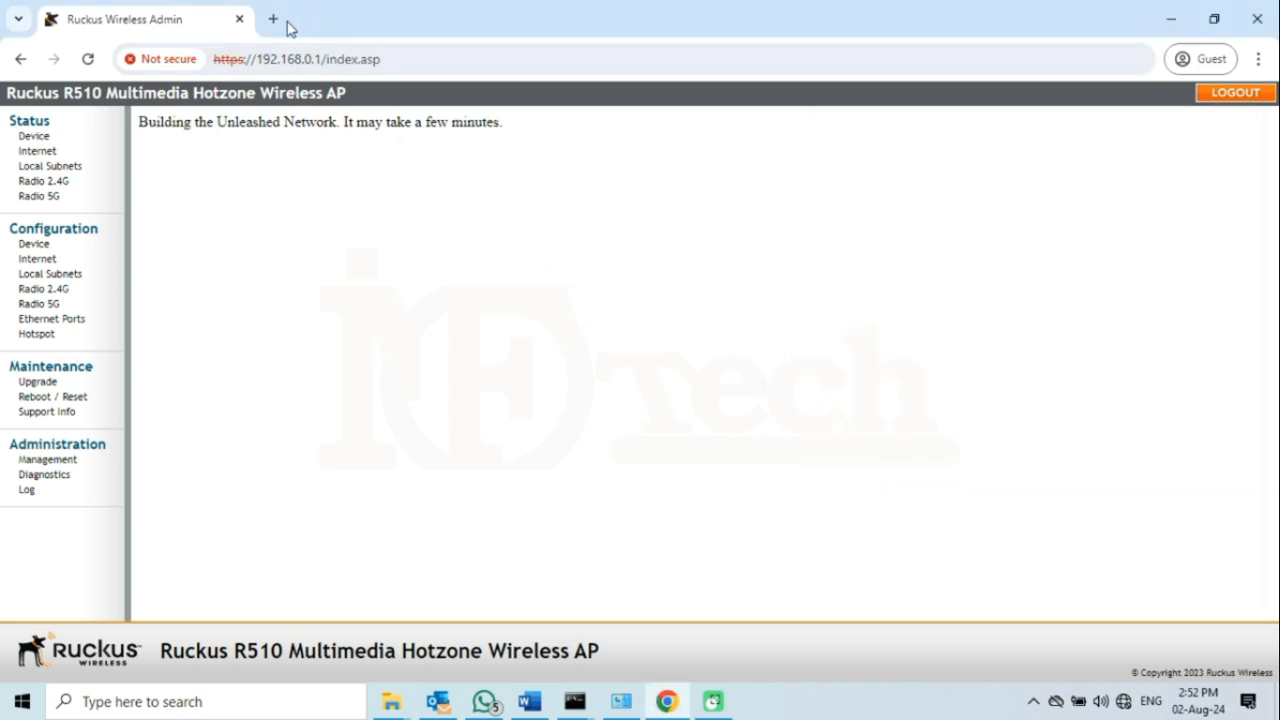
click(88, 59)
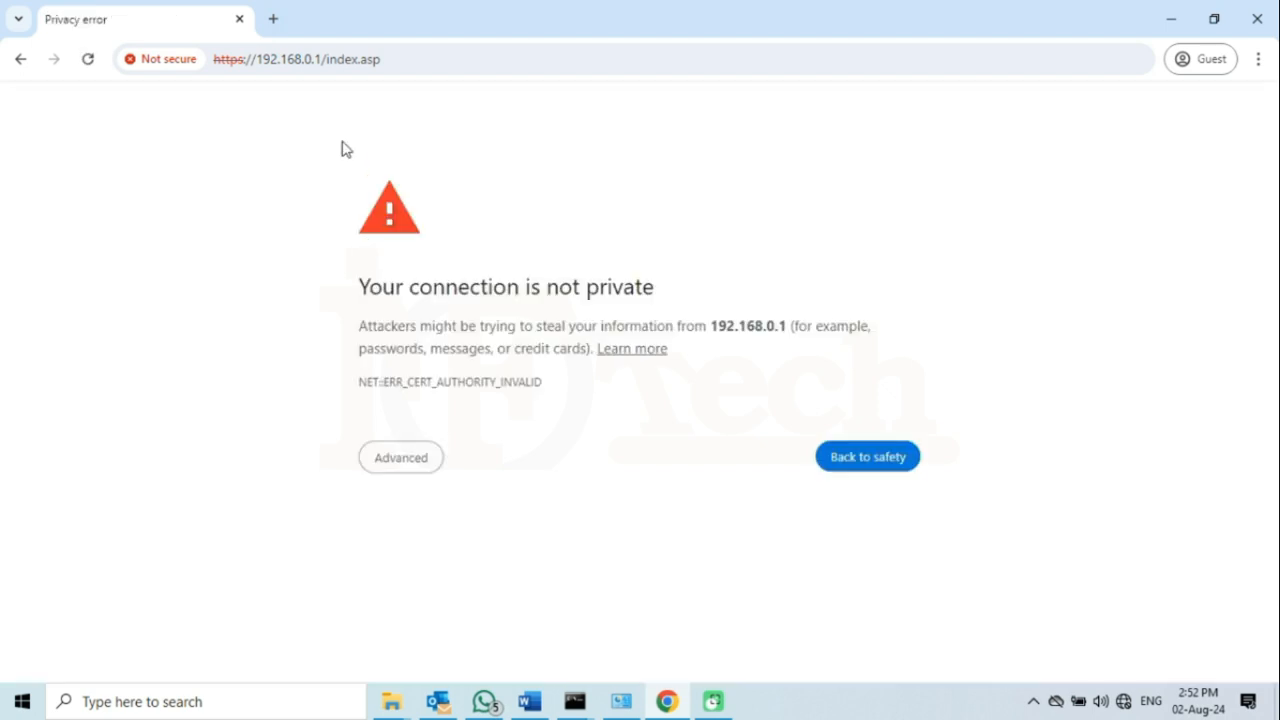
click(418, 463)
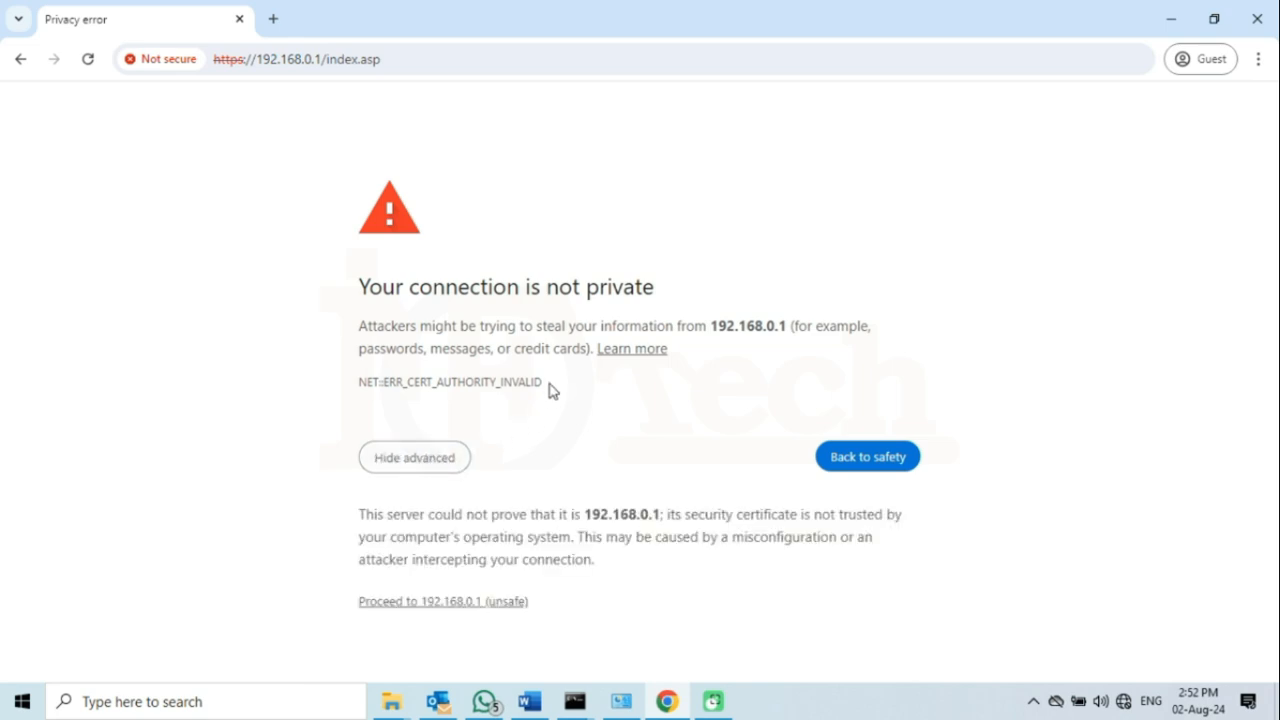
click(450, 602)
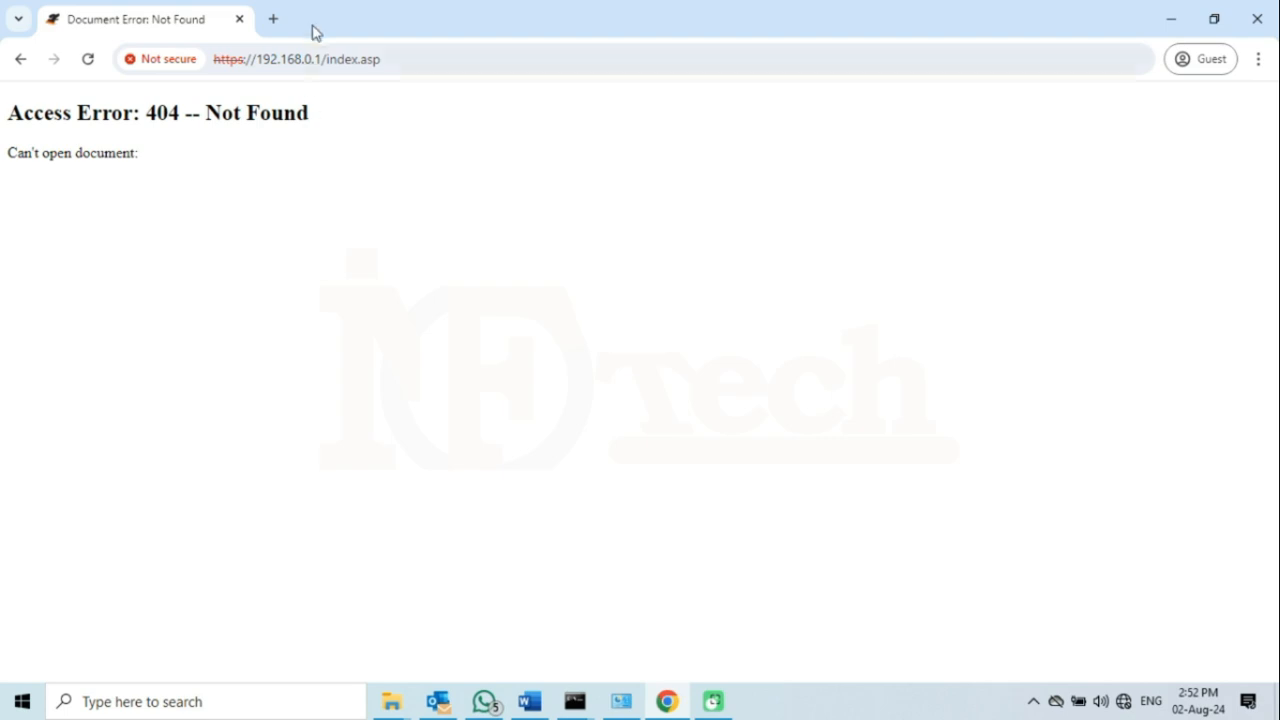
click(273, 19)
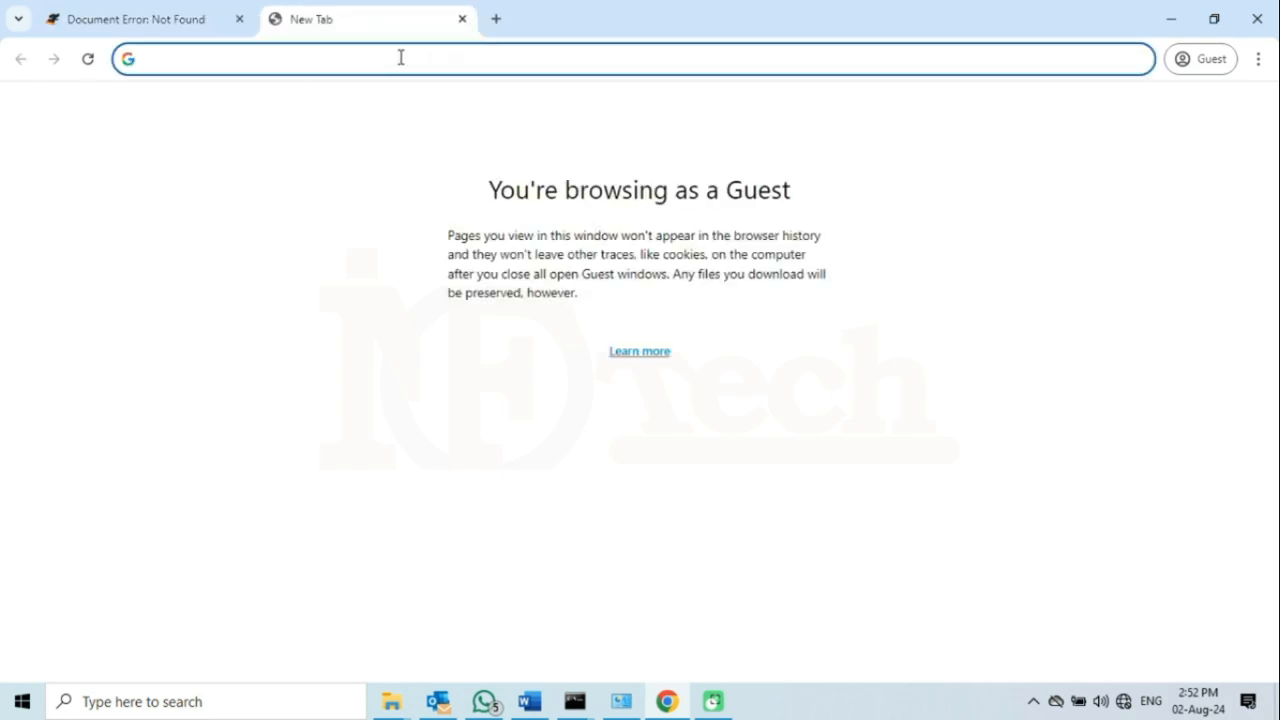
text(htt)
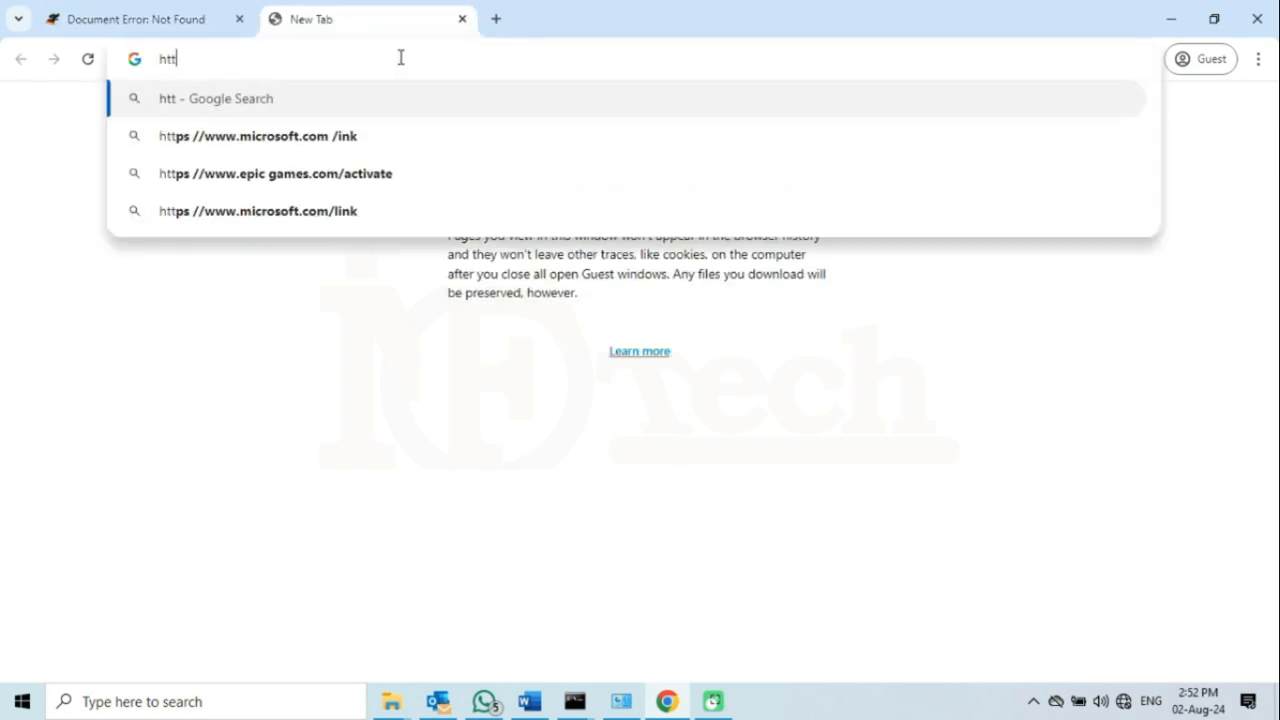
text(ps://)
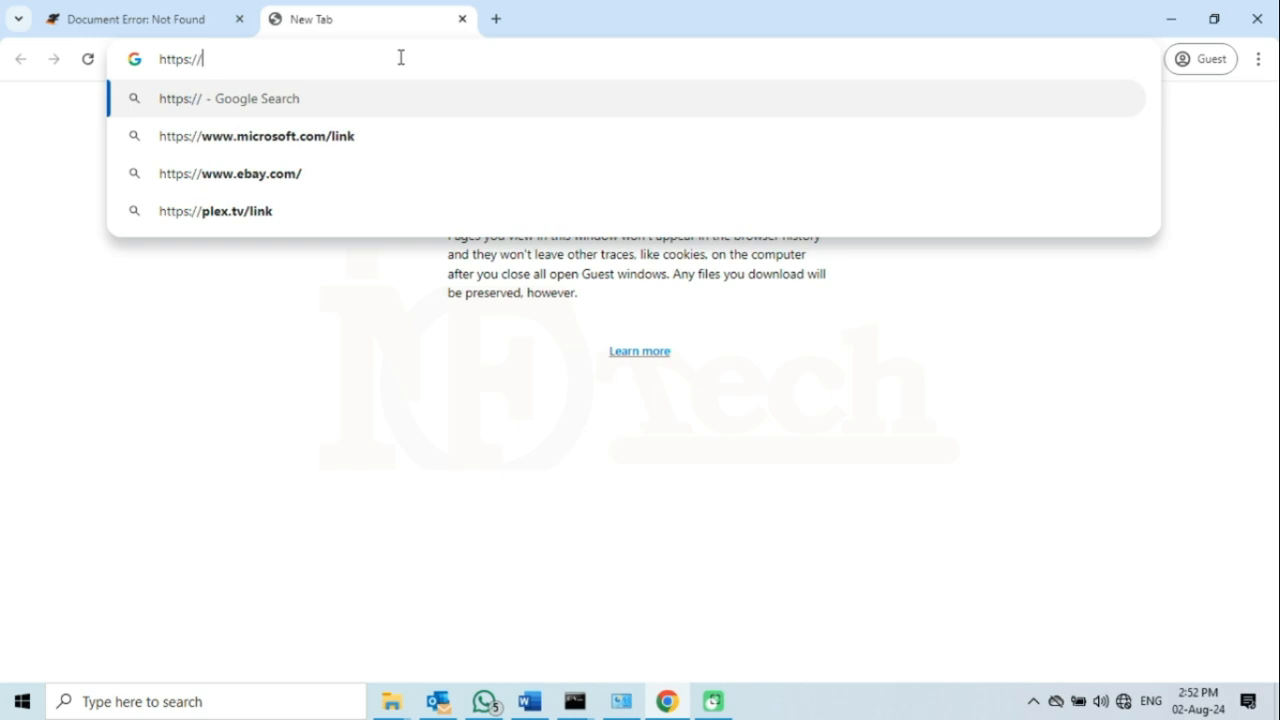
text(192.16)
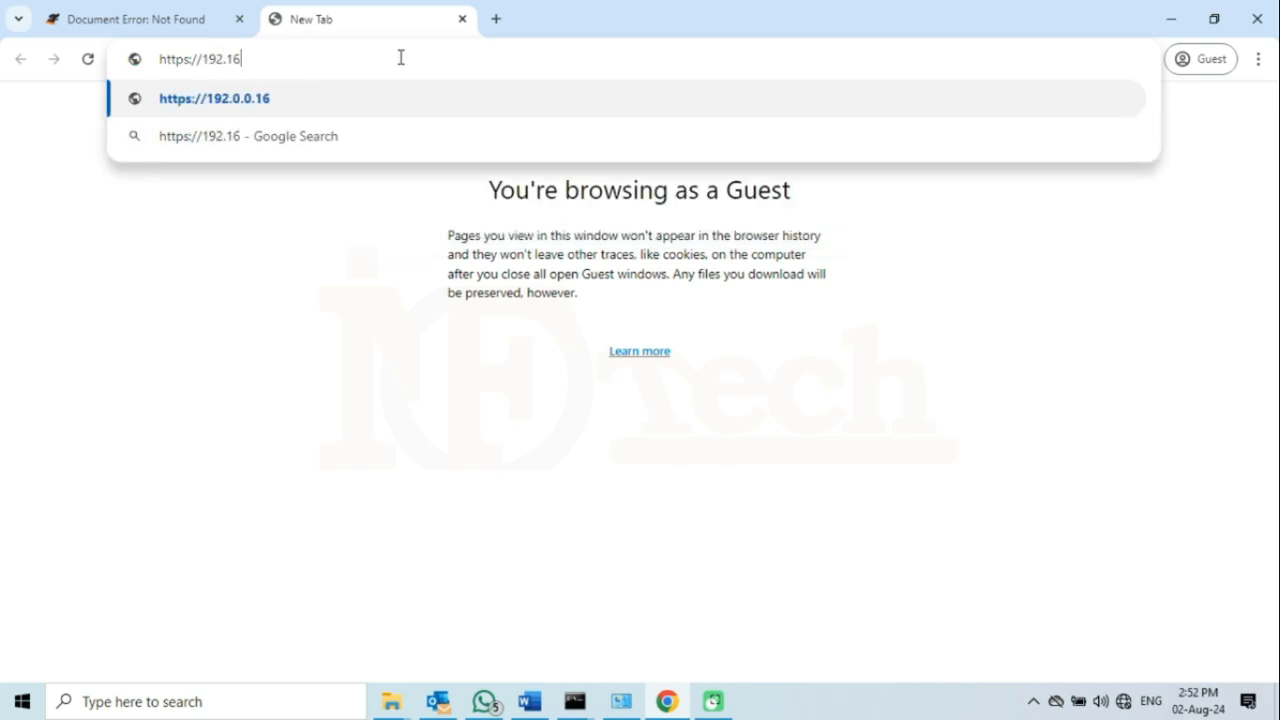
text(8.0.1)
key(Return)
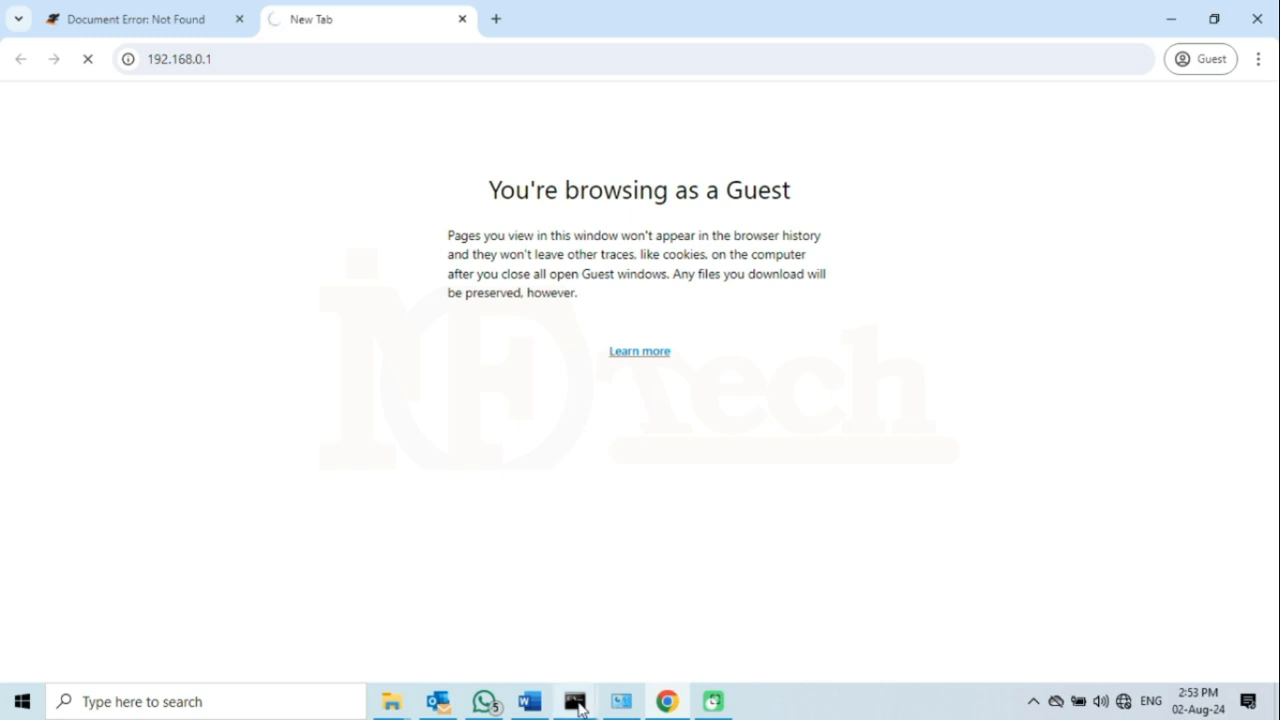
- Check the ping window, then return to the Quick Install page showing firmware 200.14.6.1.203
mouse_move(577, 700)
click(629, 651)
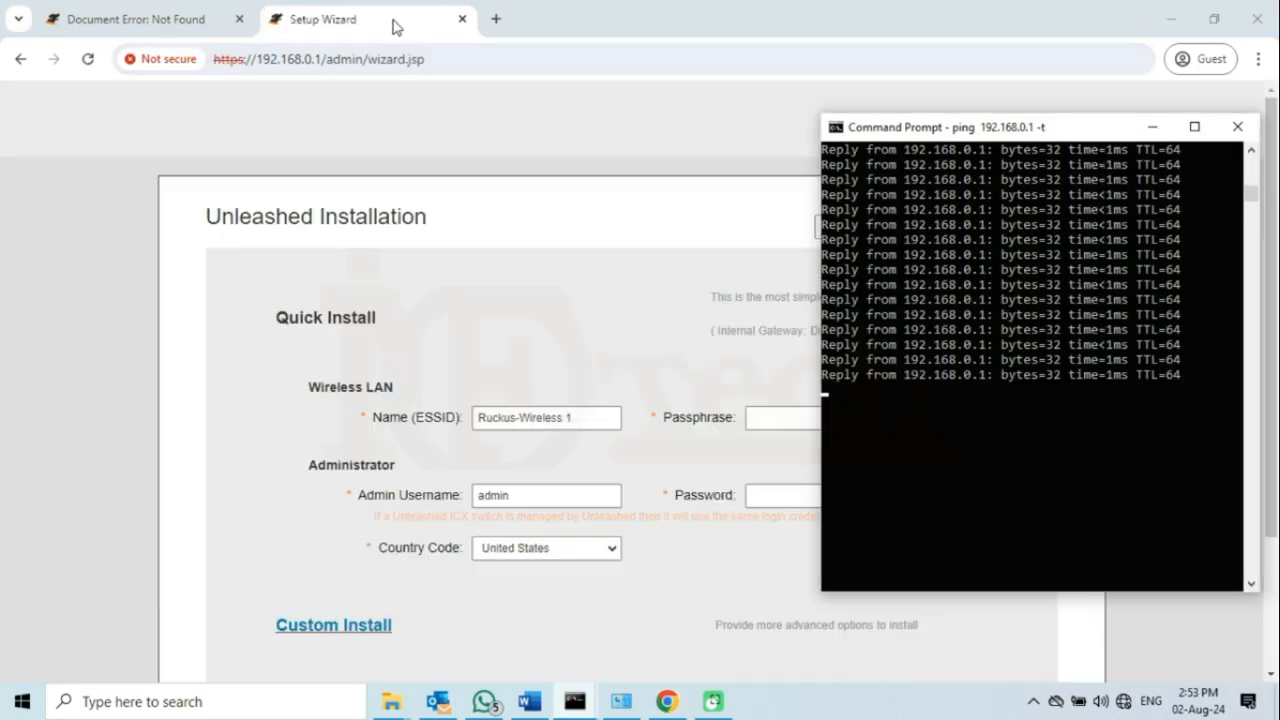
click(392, 20)
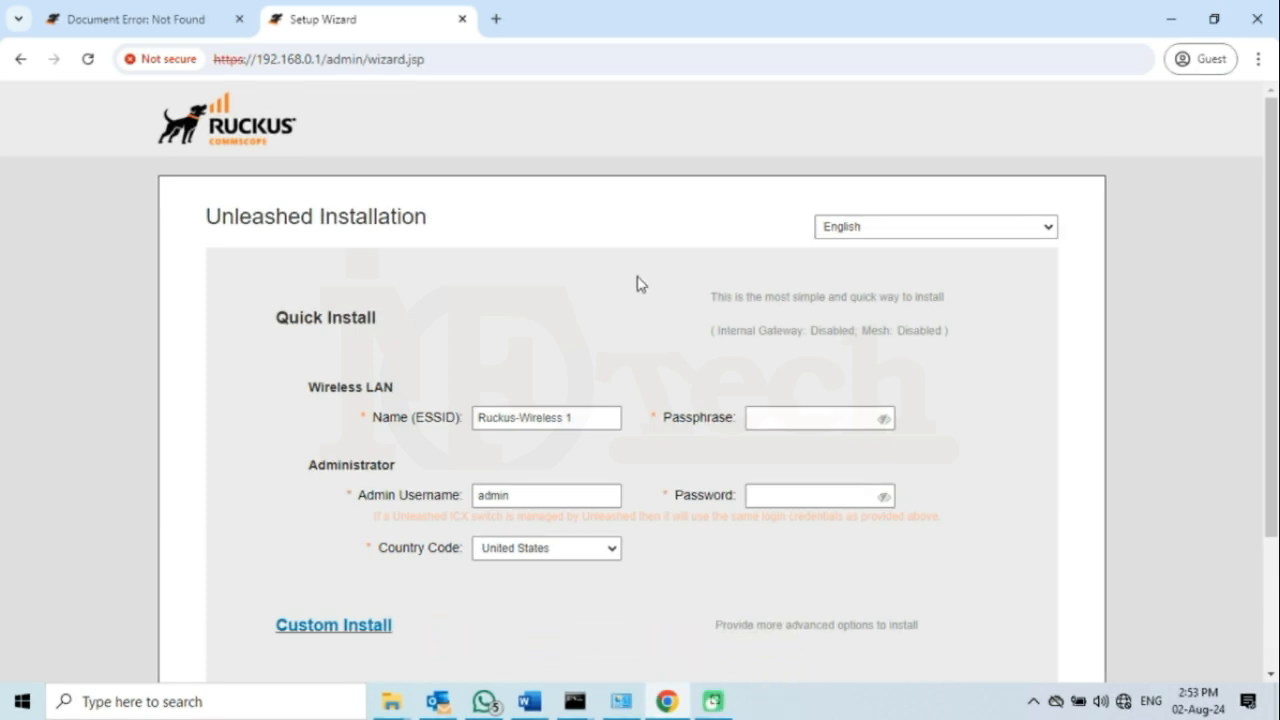
scroll(638, 284, down, 2)
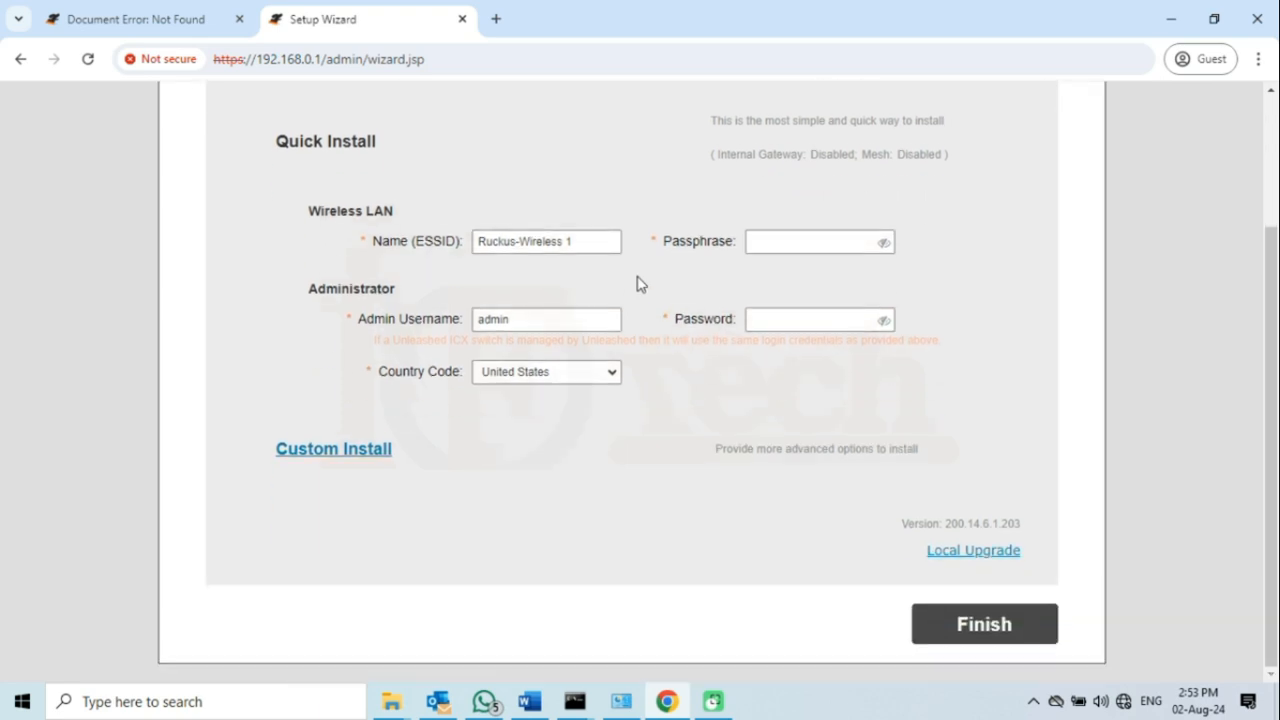
drag(277, 148, 380, 150)
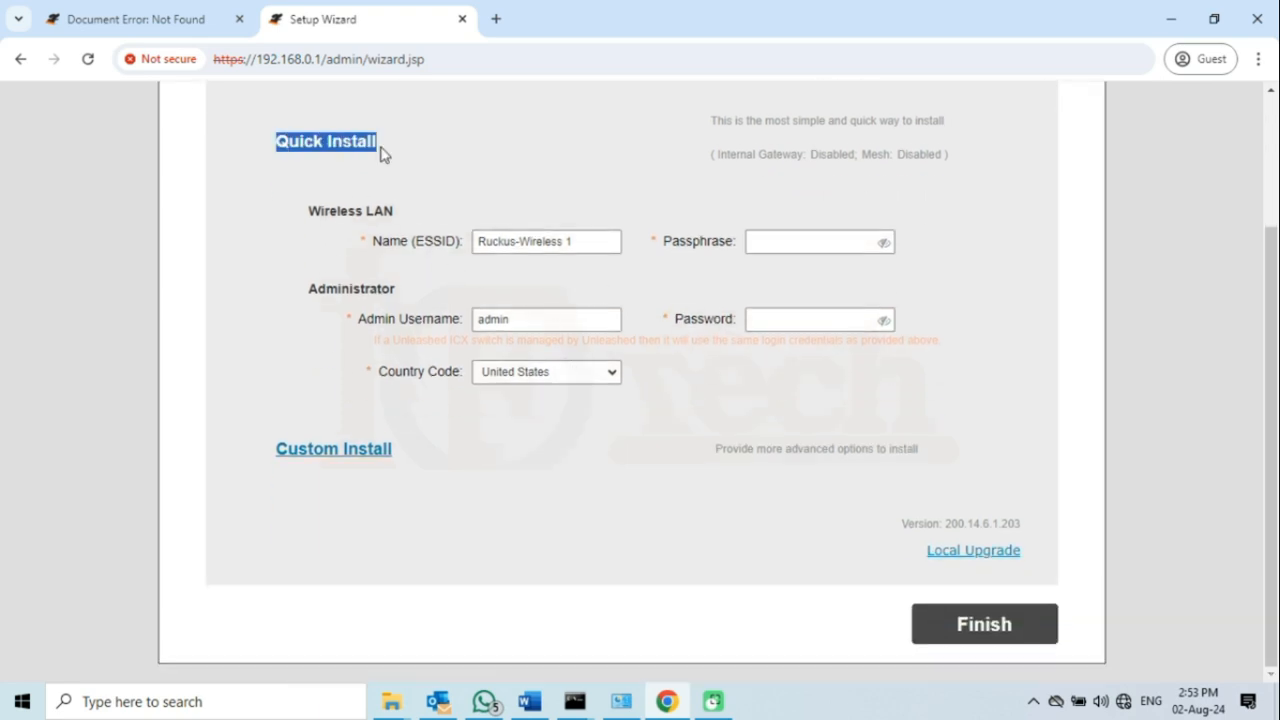
- Open the Custom Install options, leaving Advanced Install selected
click(339, 457)
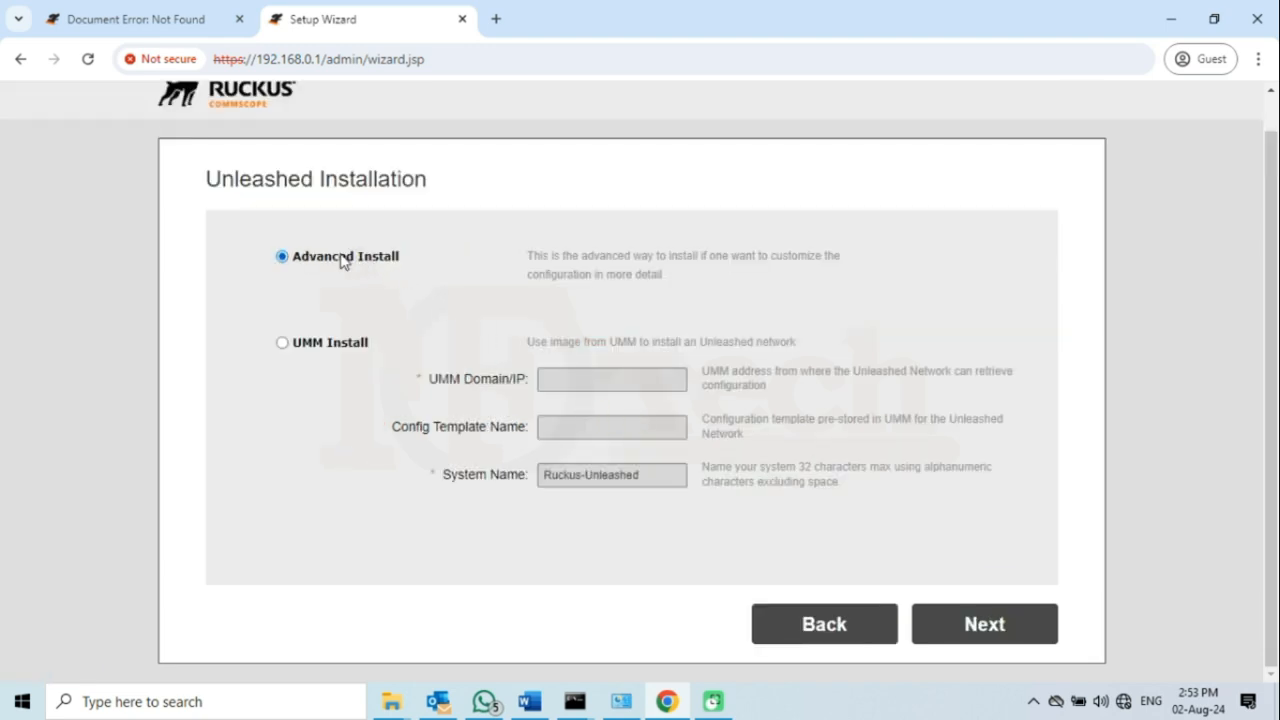
- Advance to the System step and rename the system to My-RUCKUS-5th
click(985, 625)
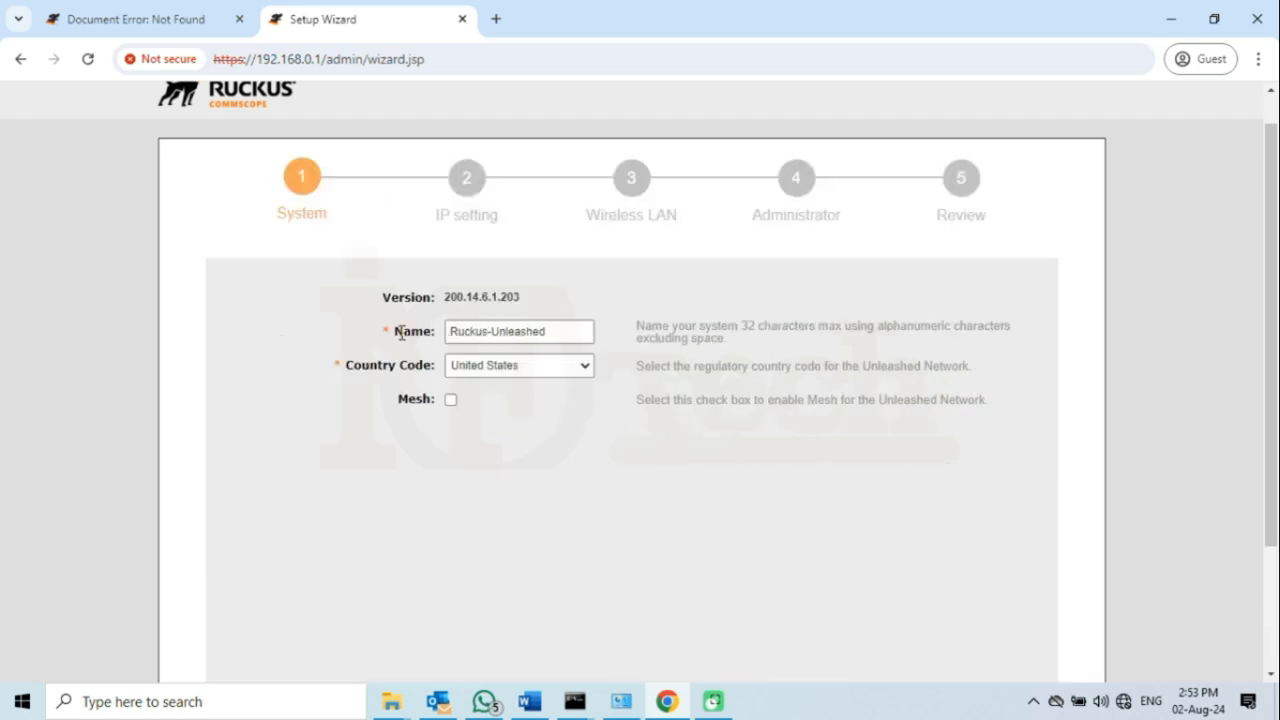
drag(394, 333, 427, 336)
click(565, 330)
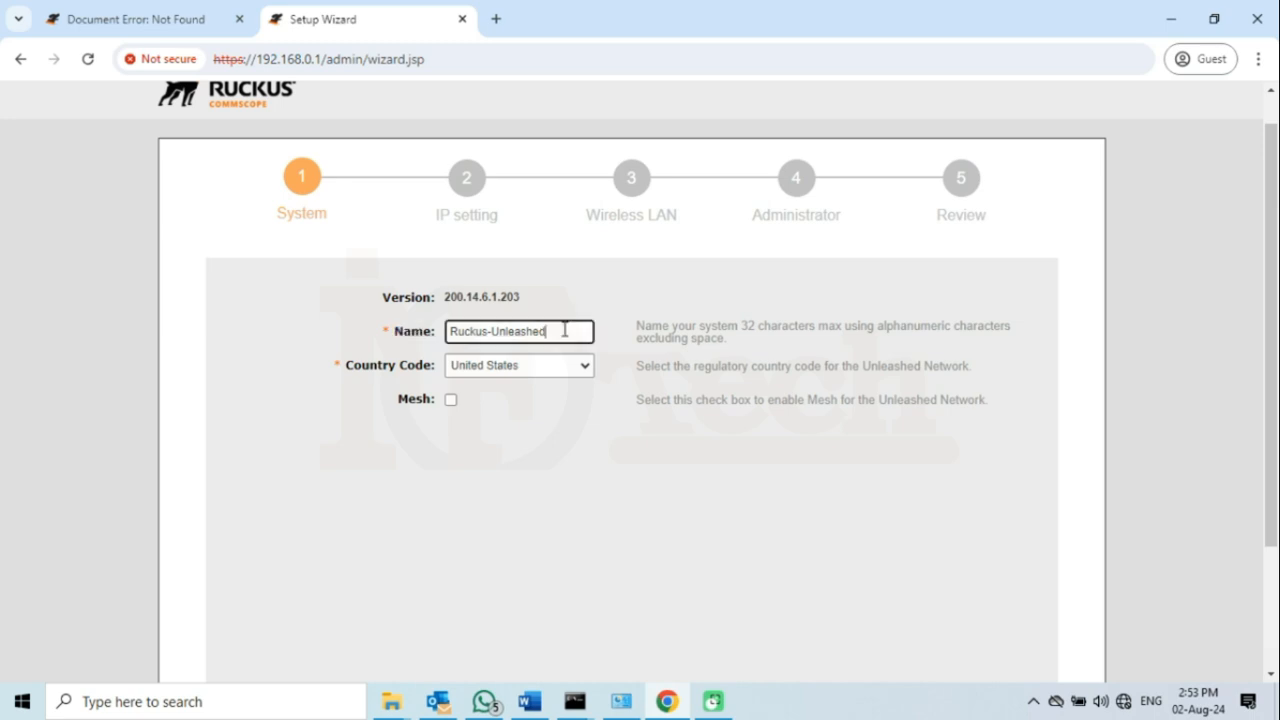
drag(563, 334, 455, 327)
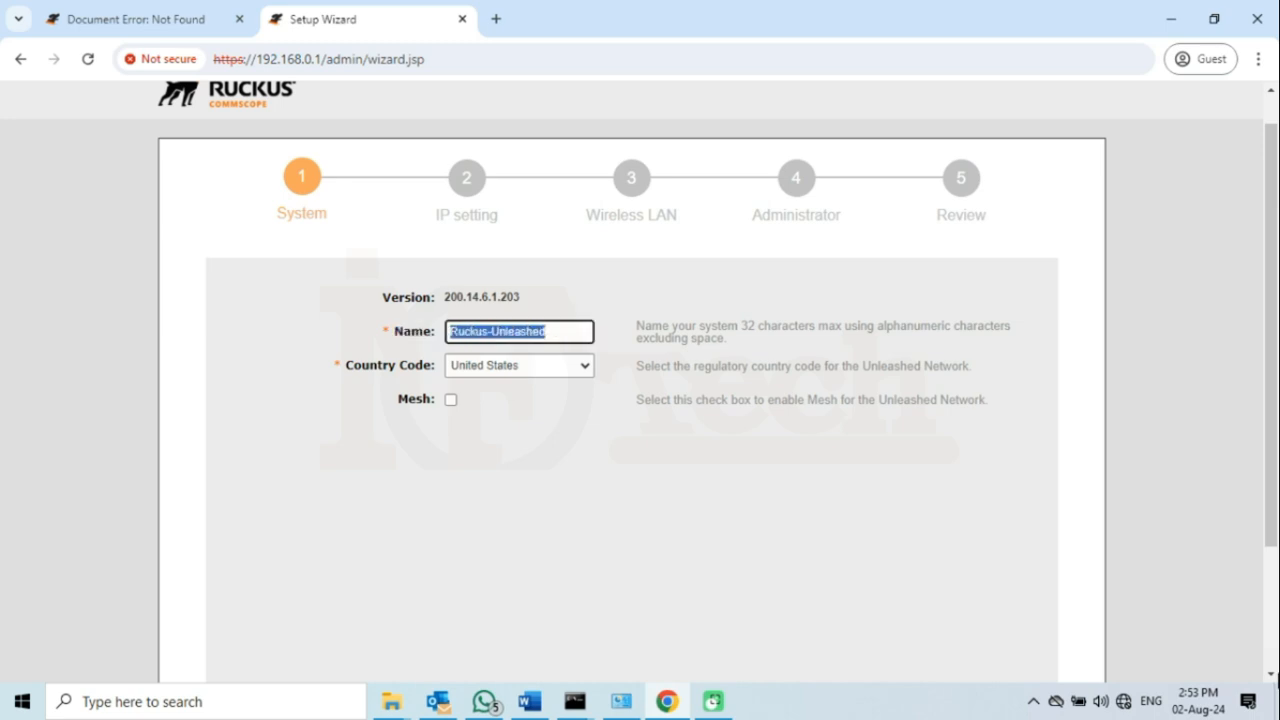
text(My-RUCKUS-5th)
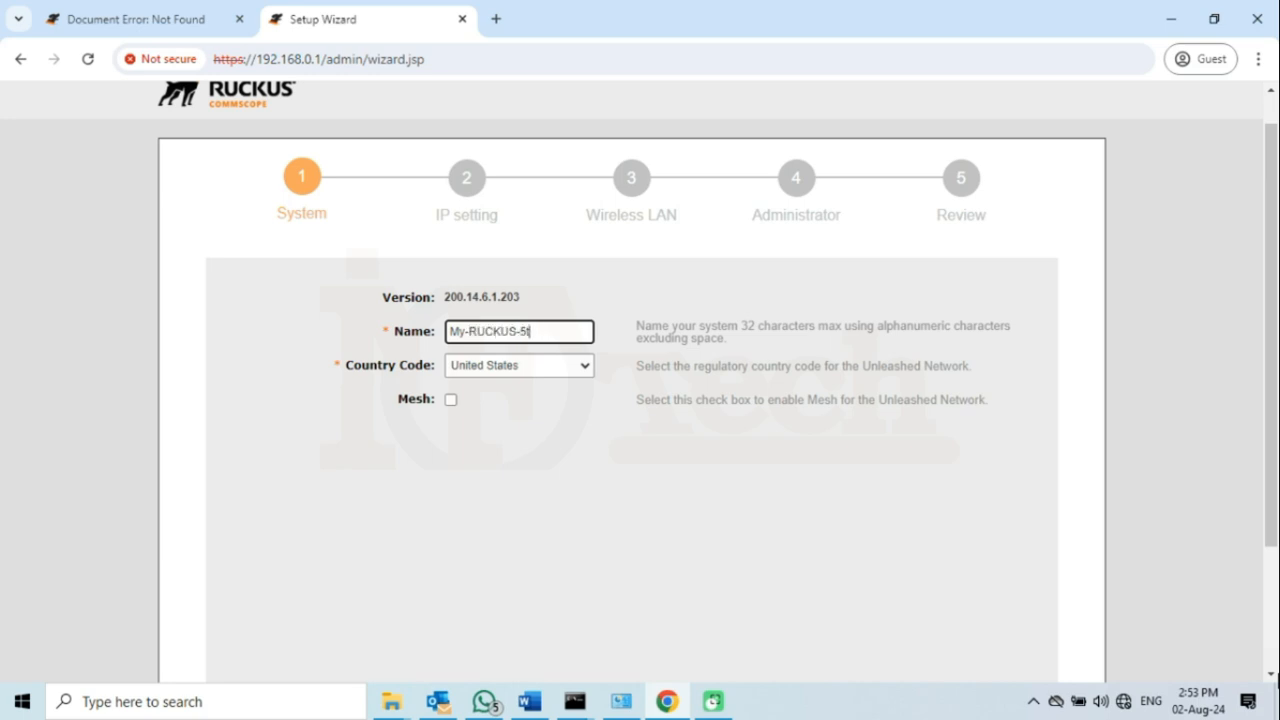
- Set the country code to Pakistan
click(589, 371)
key(p)
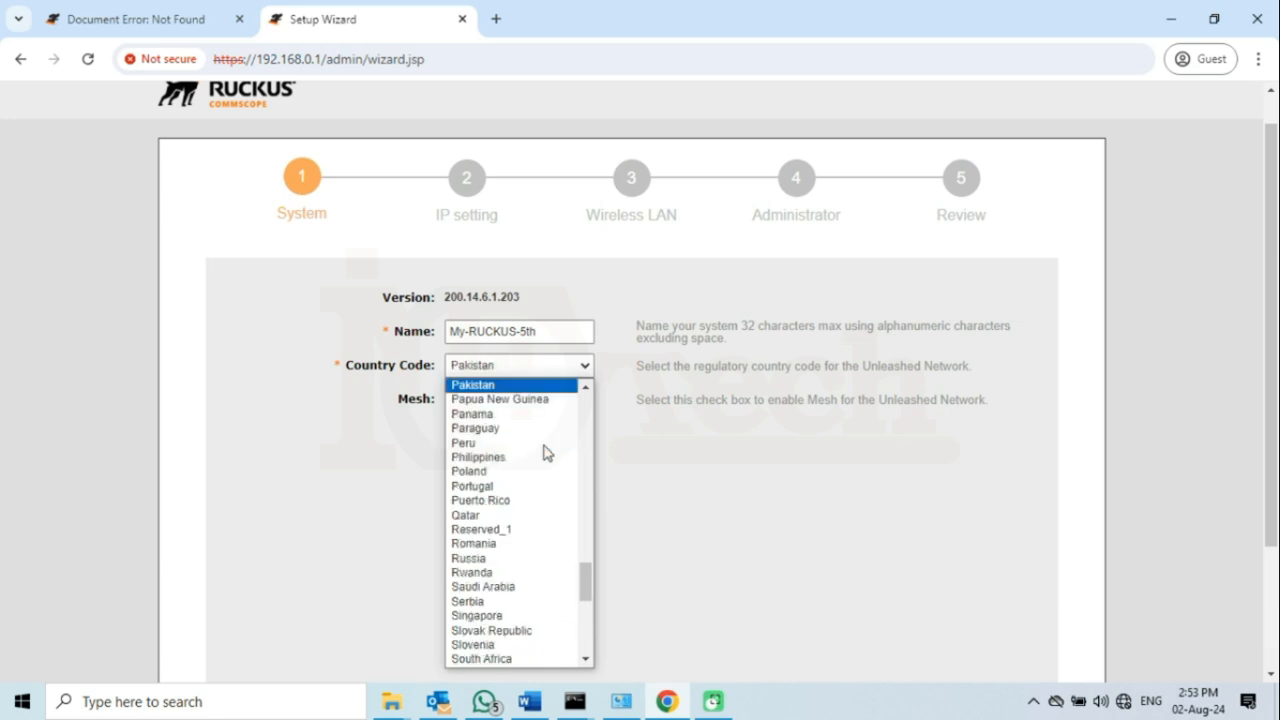
click(493, 384)
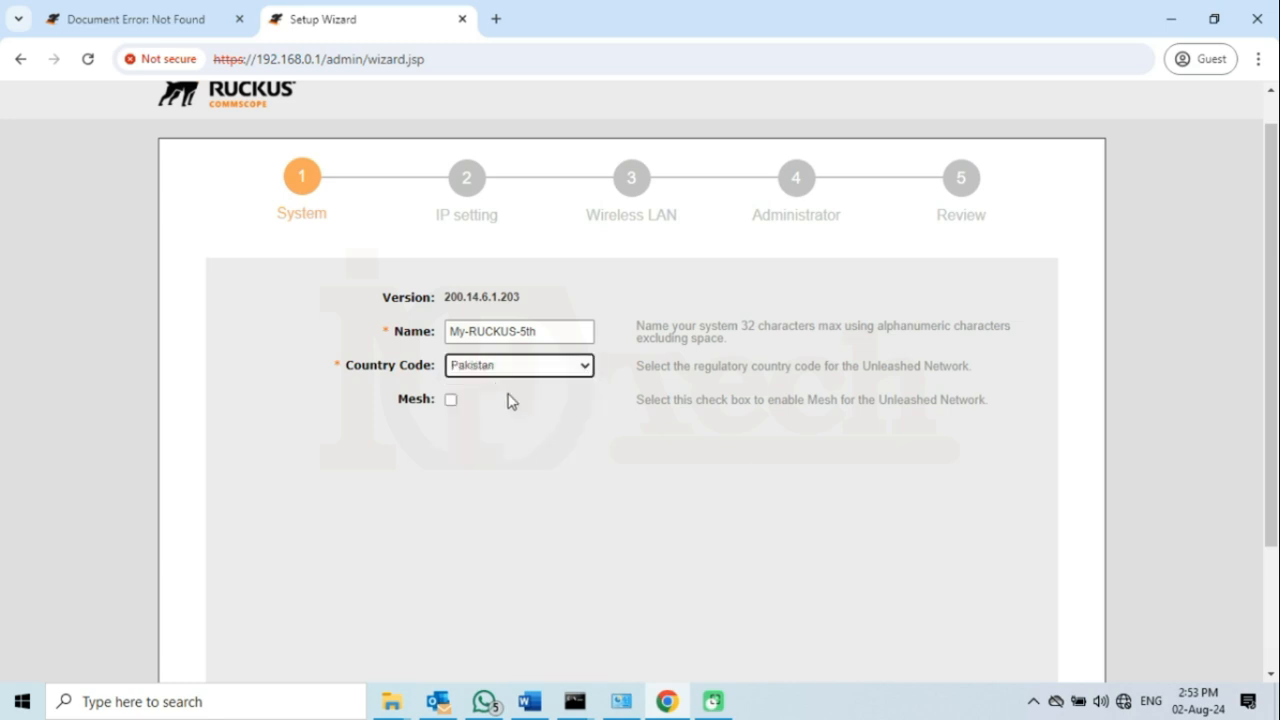
scroll(800, 460, down, 3)
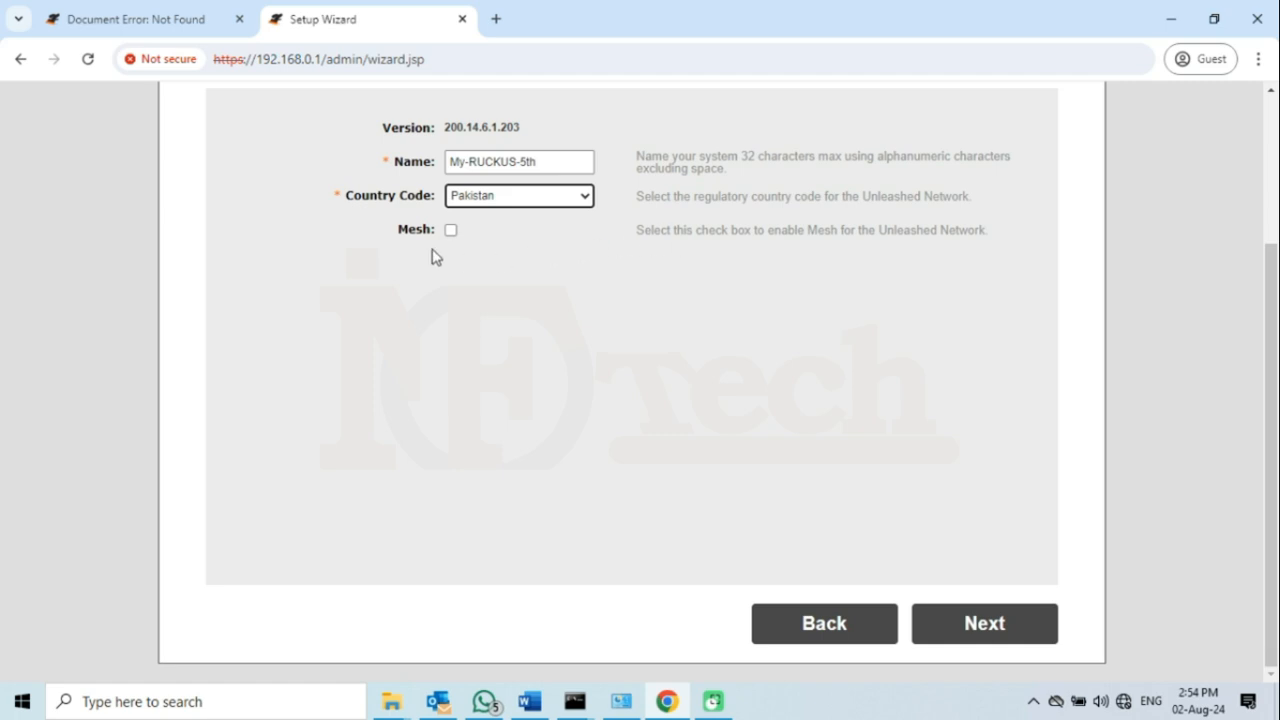
- Set a manual WAN IP 10.0.2.152 with gateway 10.0.2.1 and primary DNS 8.8.8.8
click(993, 628)
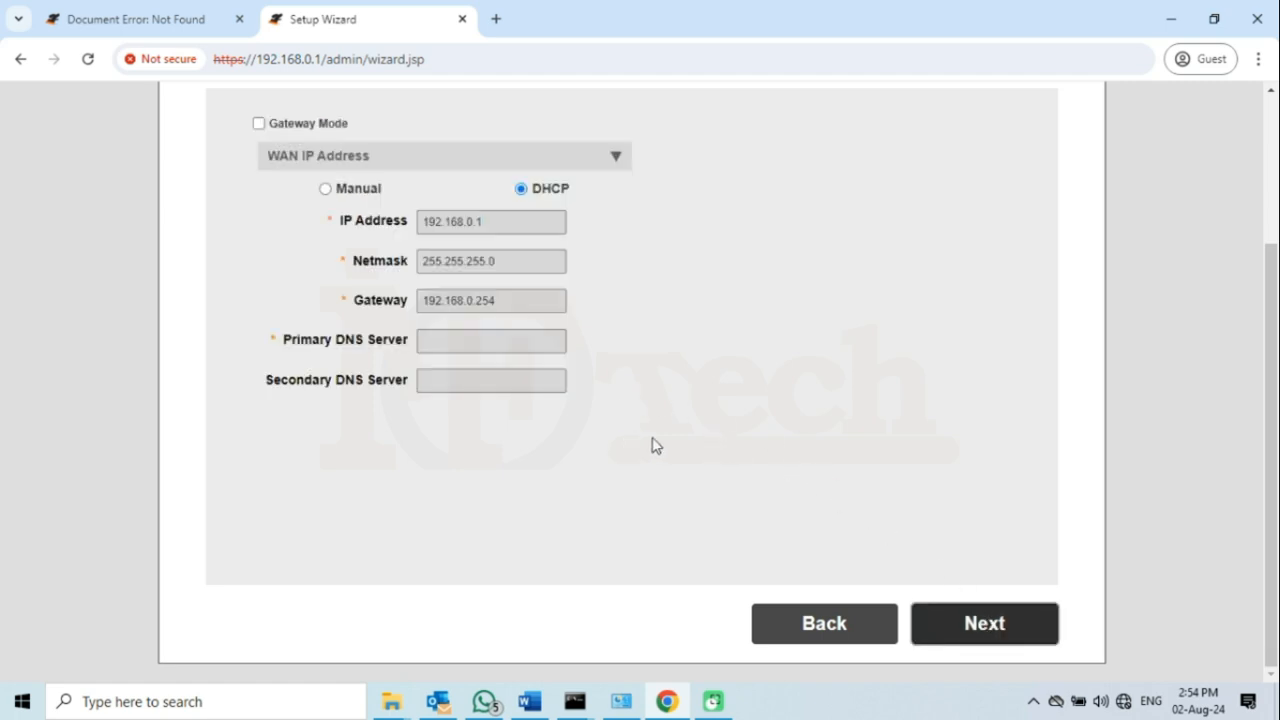
click(327, 189)
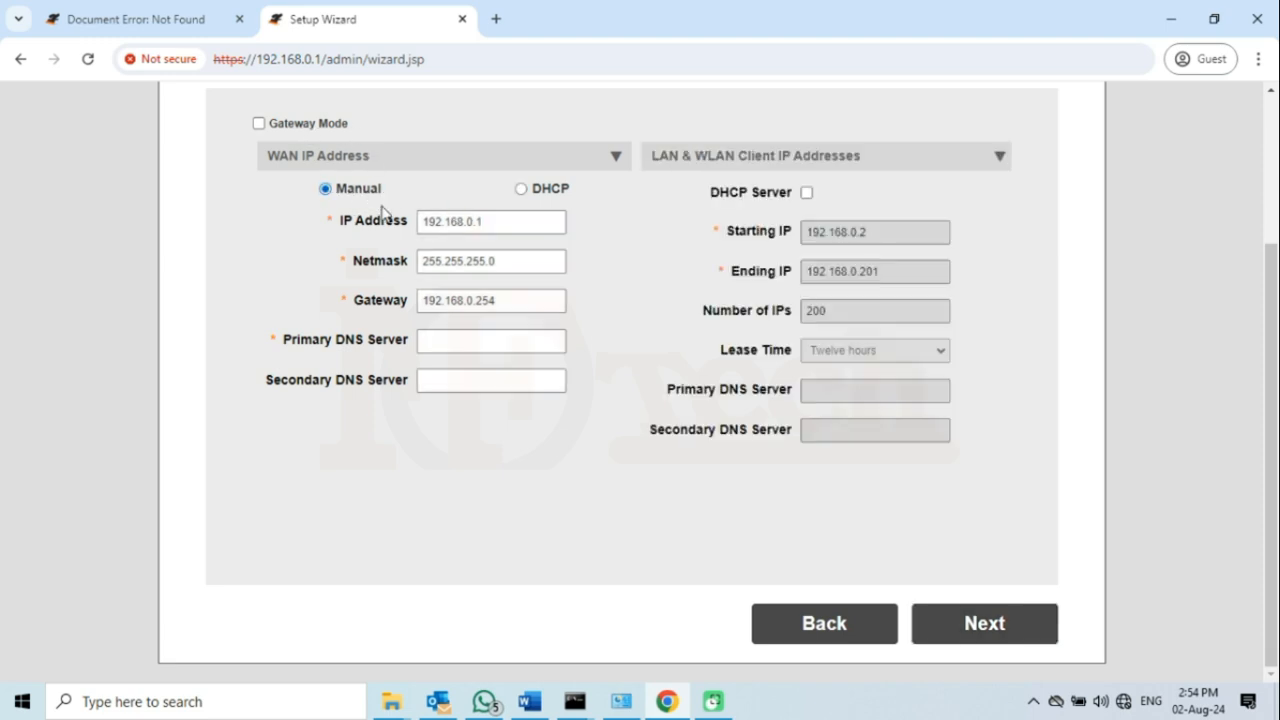
drag(526, 223, 418, 224)
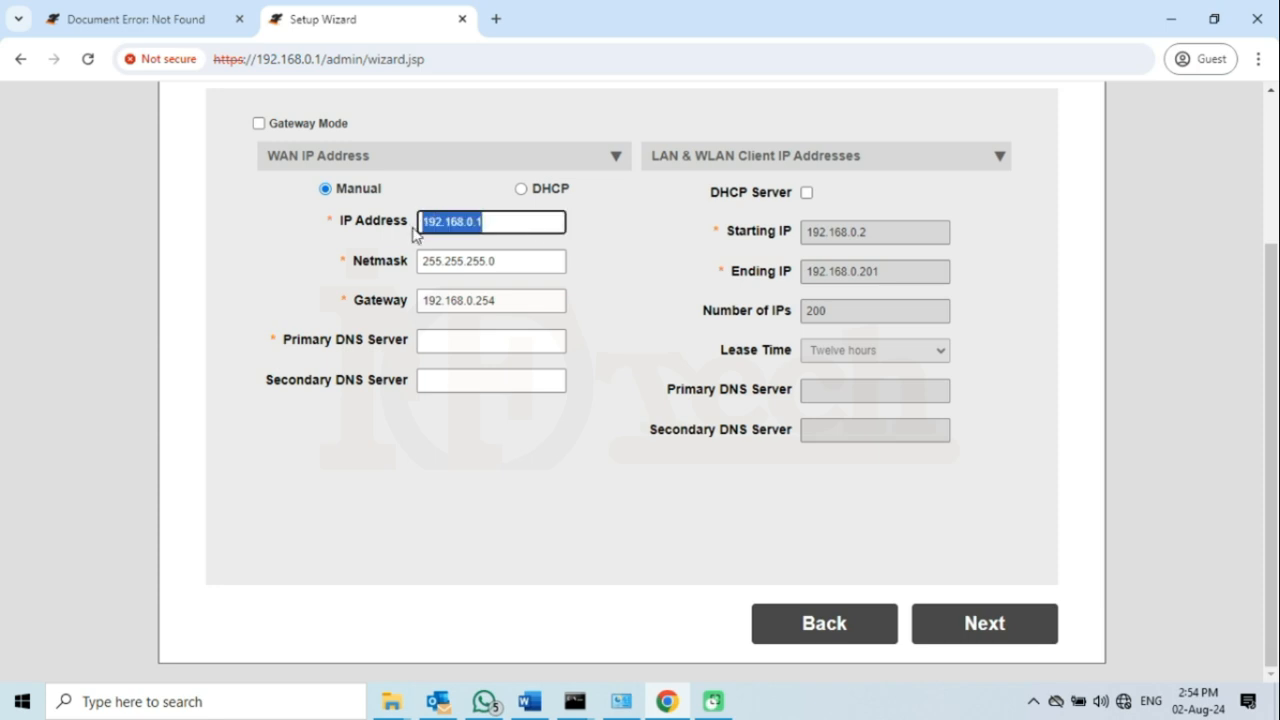
text(10.)
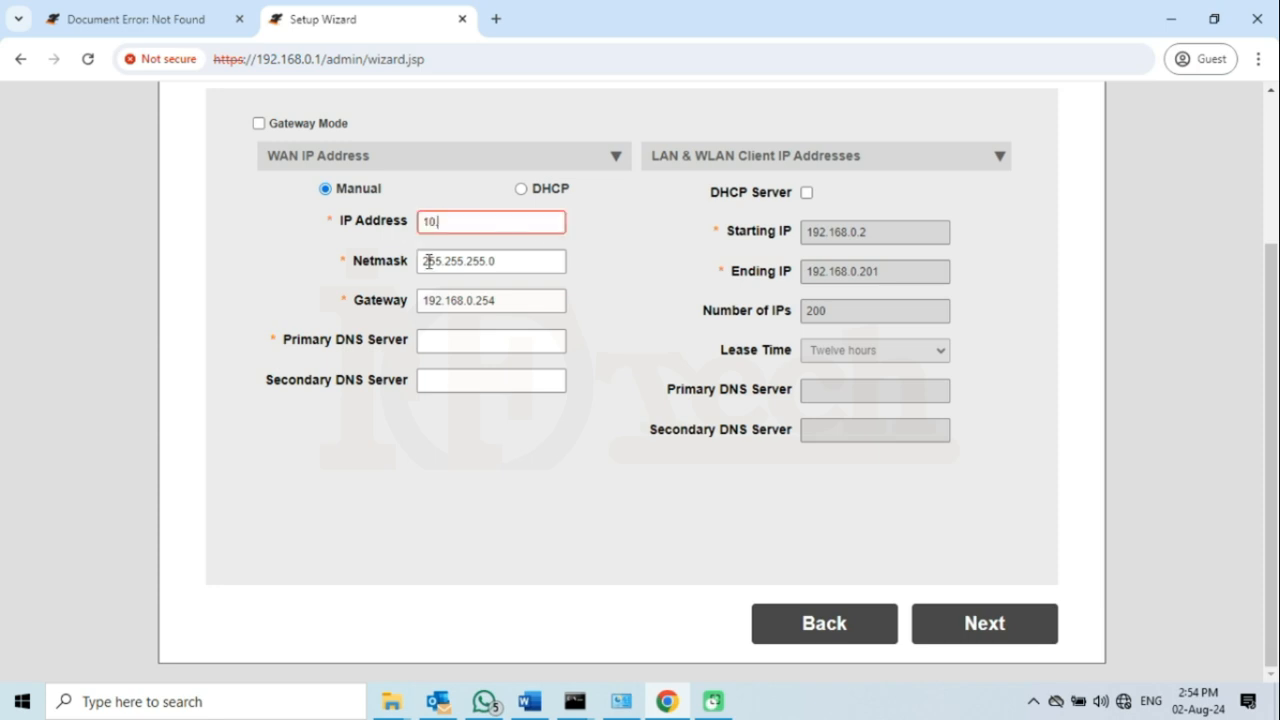
text(0.2.152)
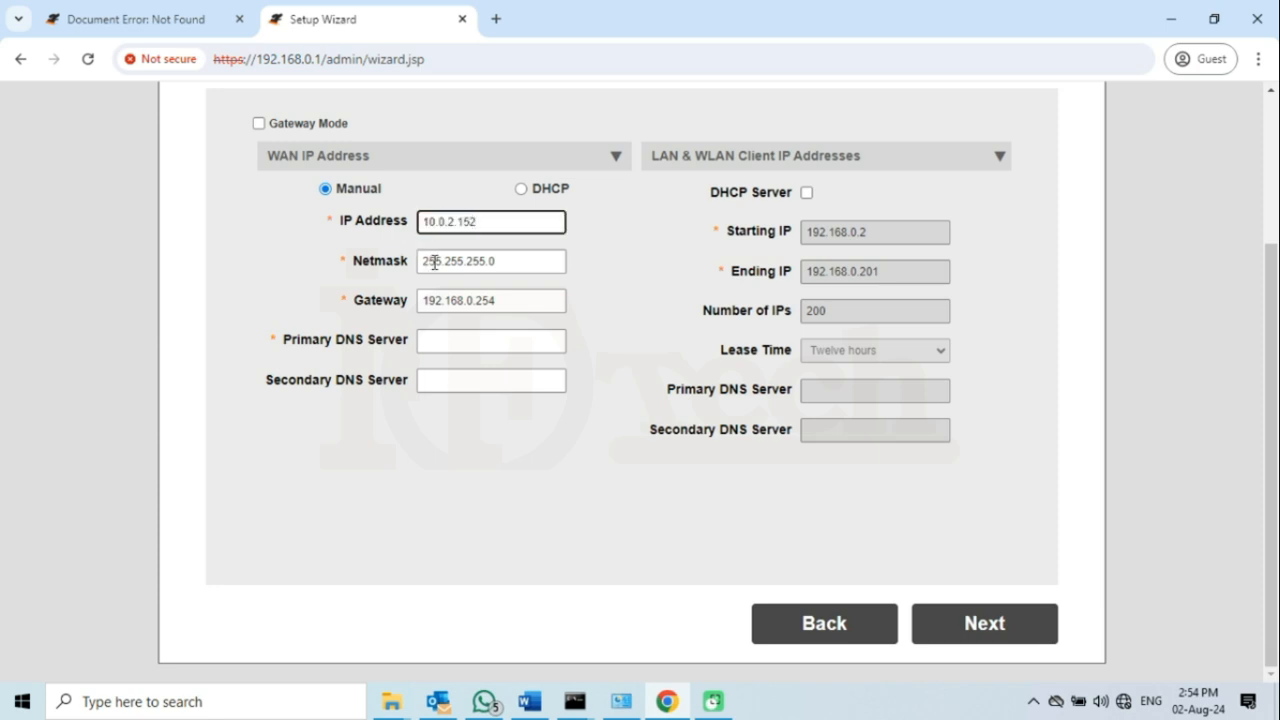
click(485, 262)
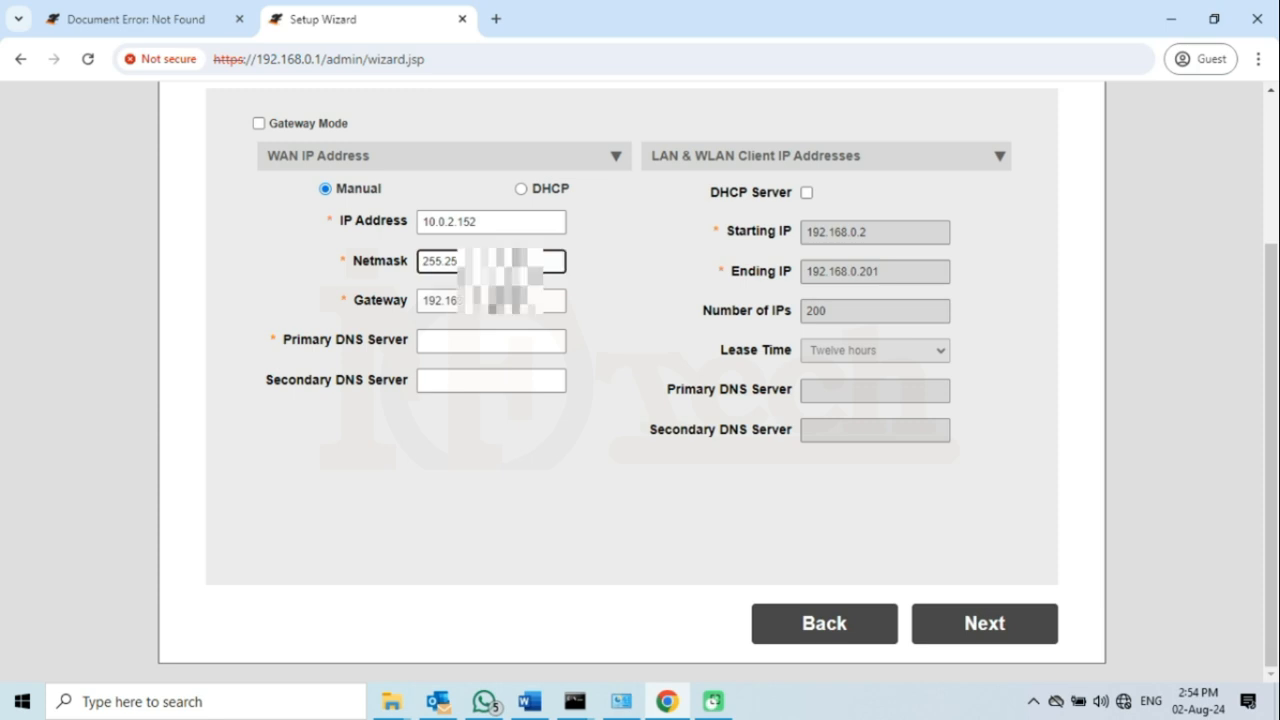
key(Tab)
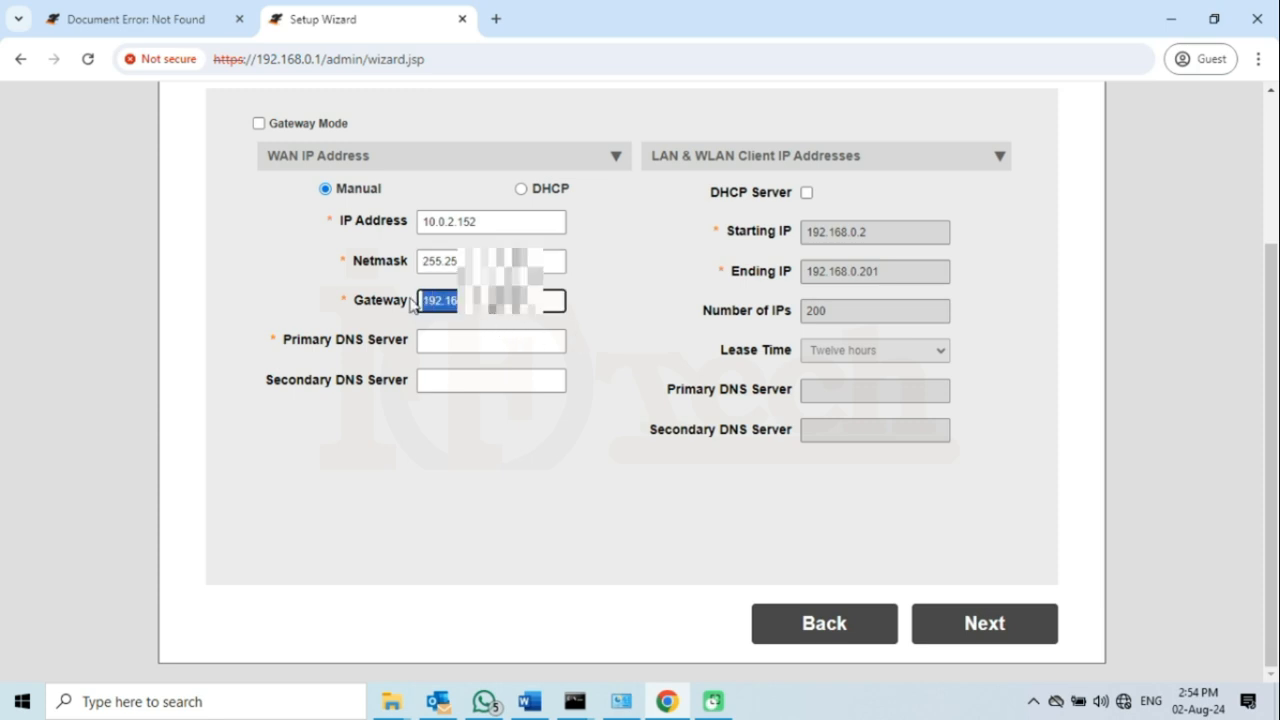
text(10.0.2)
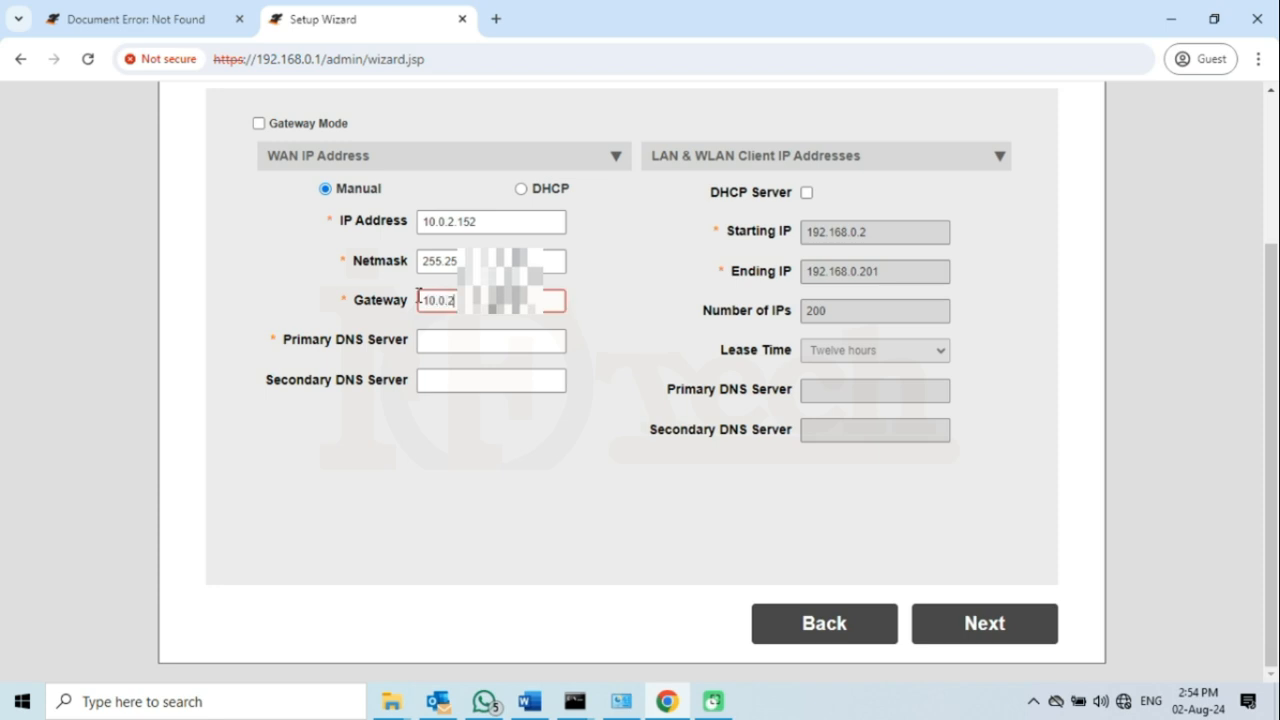
text(.1)
click(461, 346)
text(8.8.8.8)
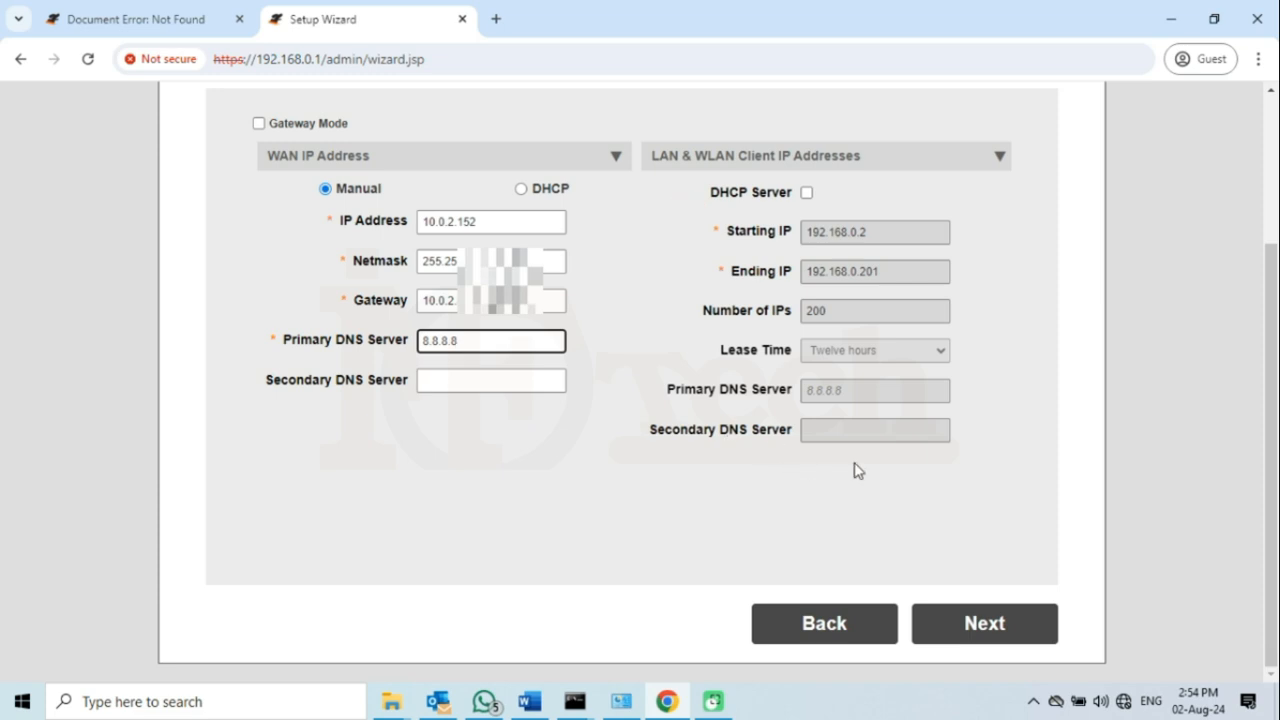
- On the wireless step, rename the network ESSID to RUCKU-WIFI-5th
click(988, 625)
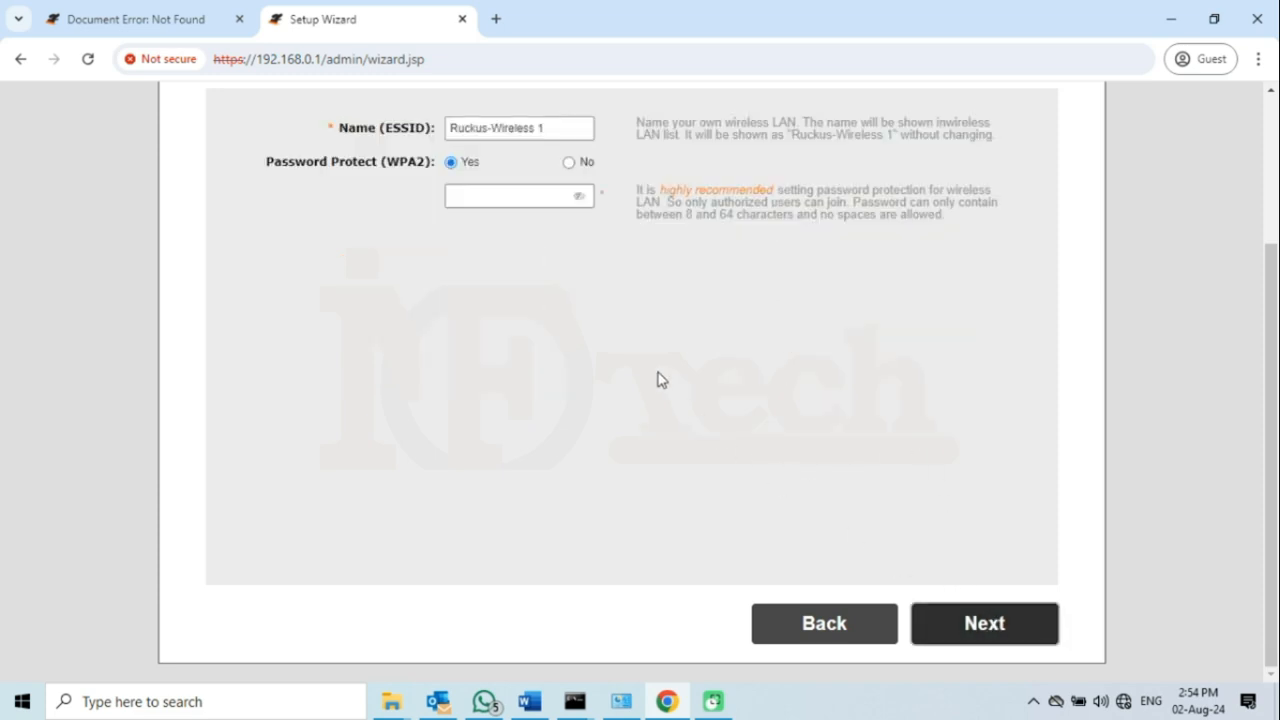
scroll(658, 379, up, 2)
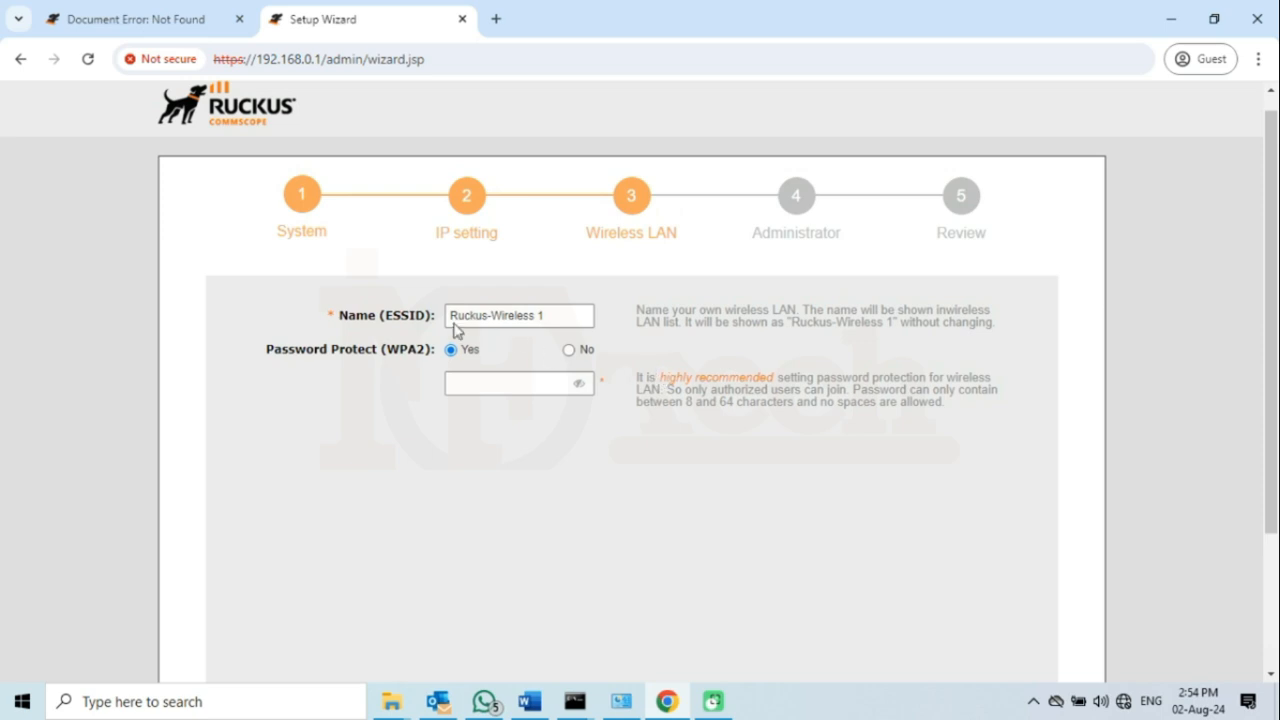
drag(344, 314, 425, 314)
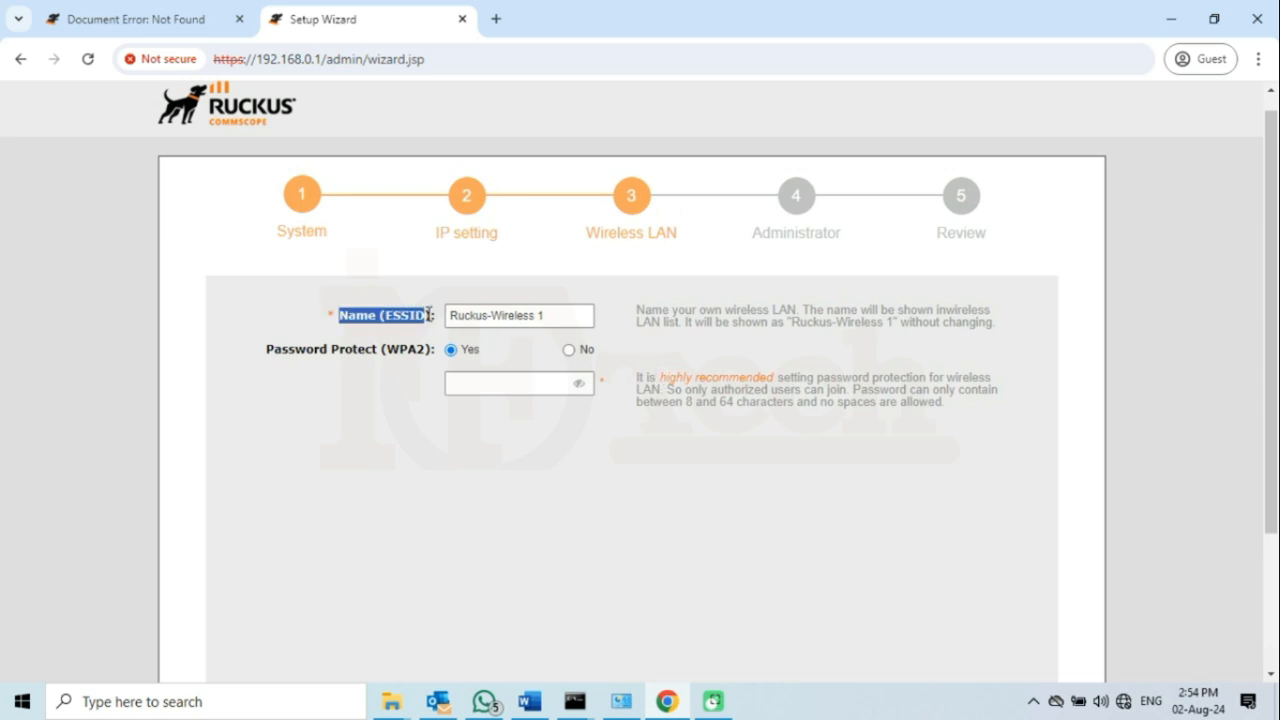
click(569, 317)
drag(548, 316, 450, 316)
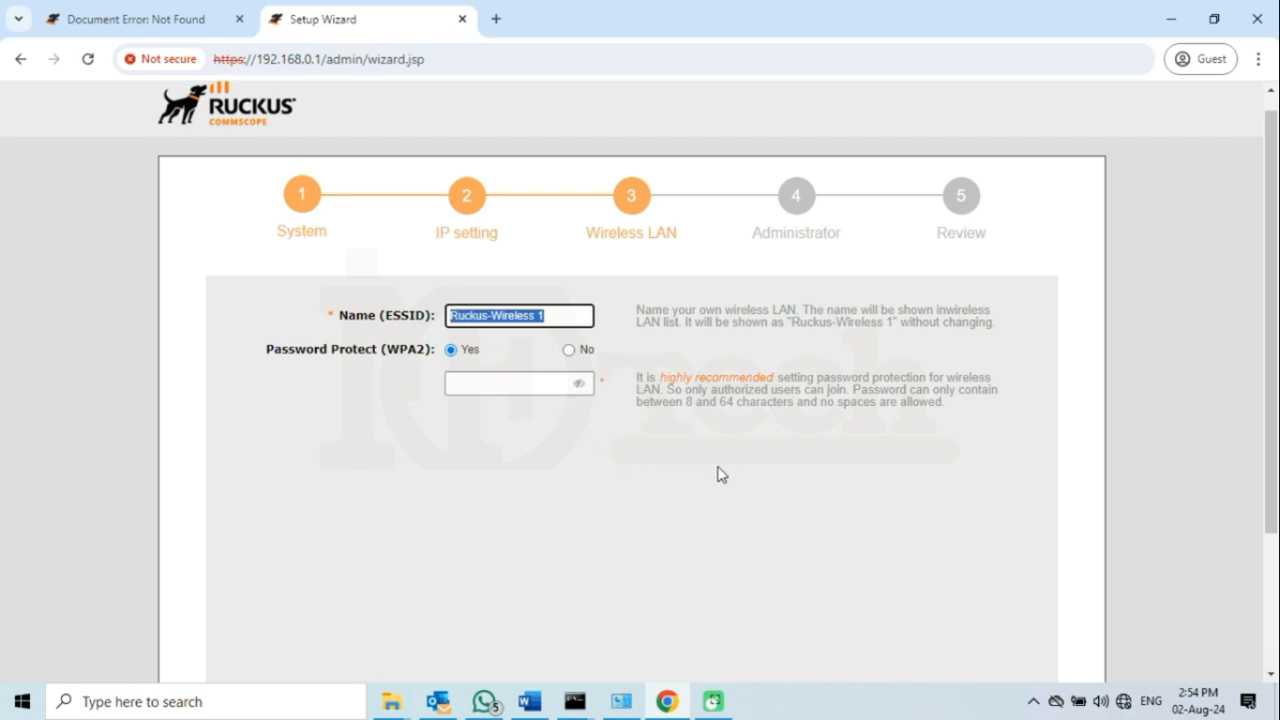
text(RUCKU)
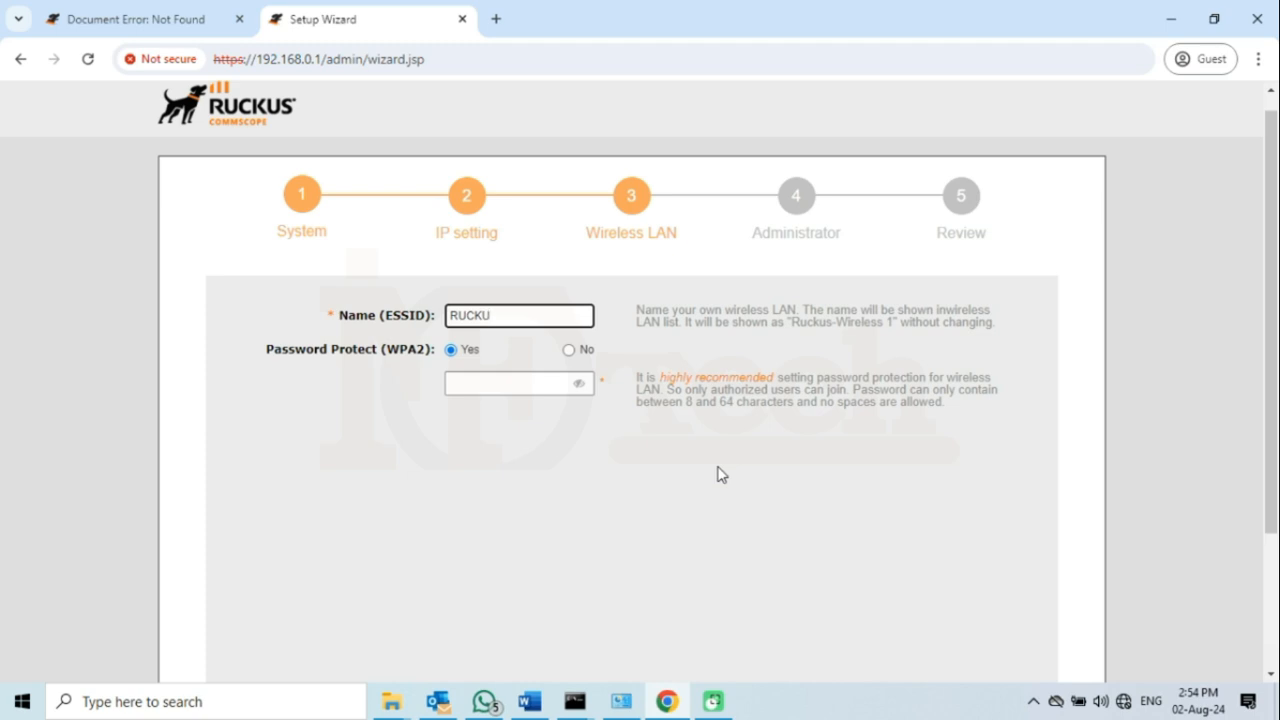
text(-WIFI-5th)
click(277, 352)
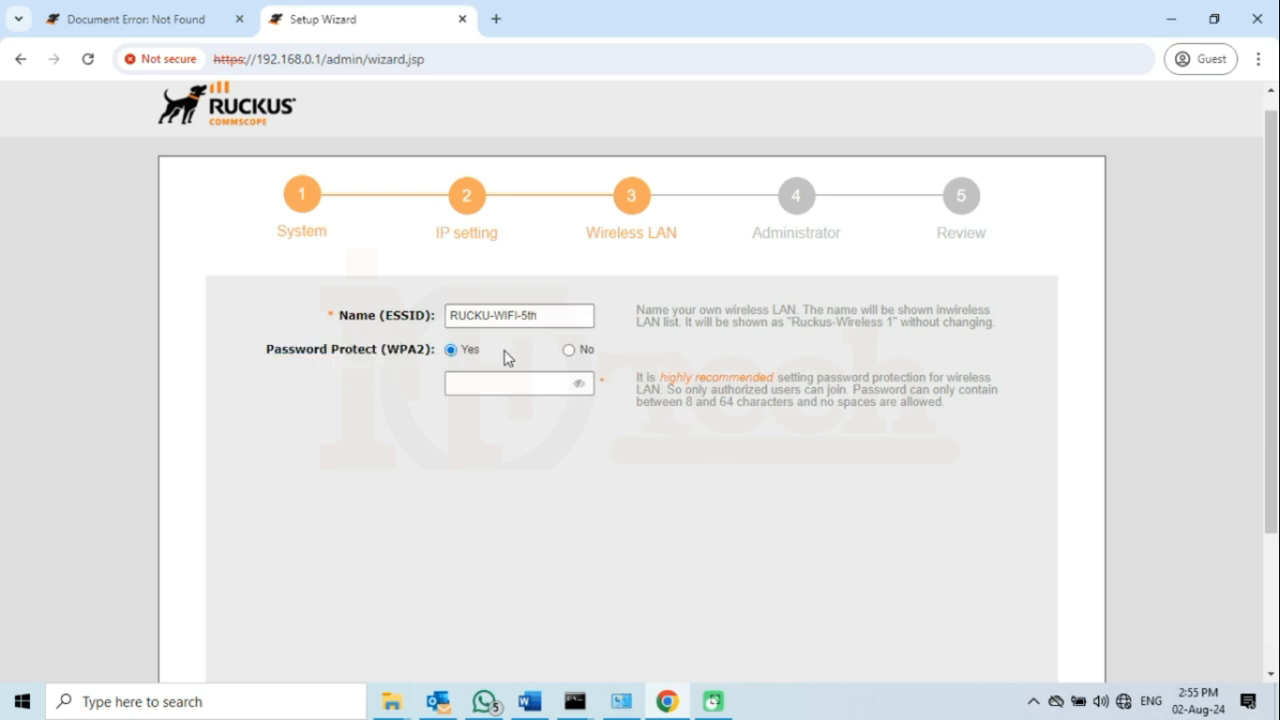
- Keep WPA2 protection on, enter the wireless password, and advance to the Administrator step
click(570, 353)
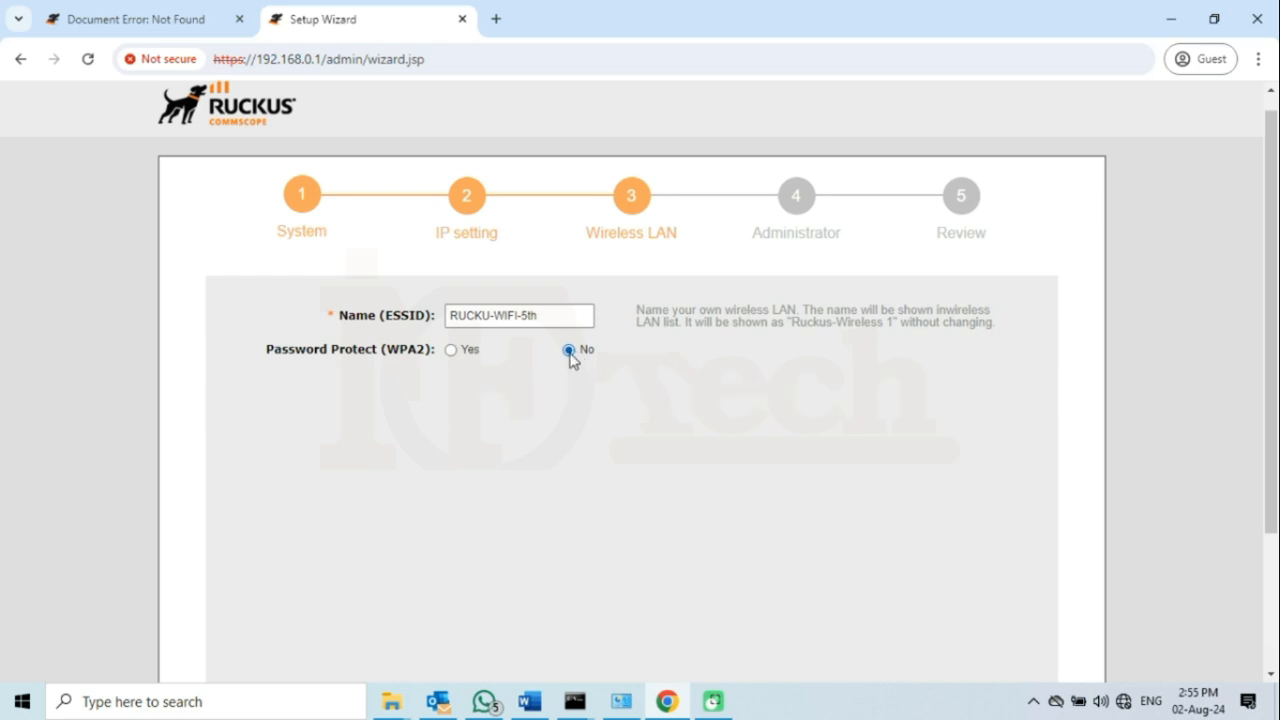
click(452, 352)
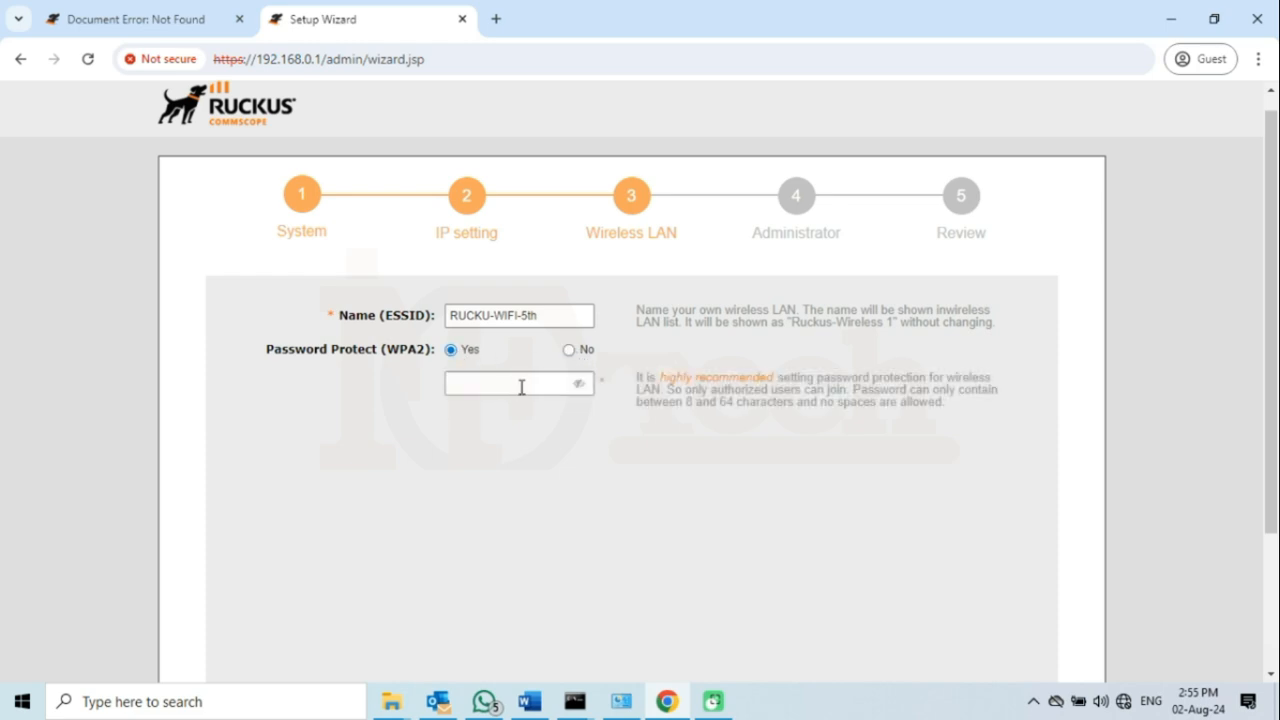
click(520, 384)
text(•••)
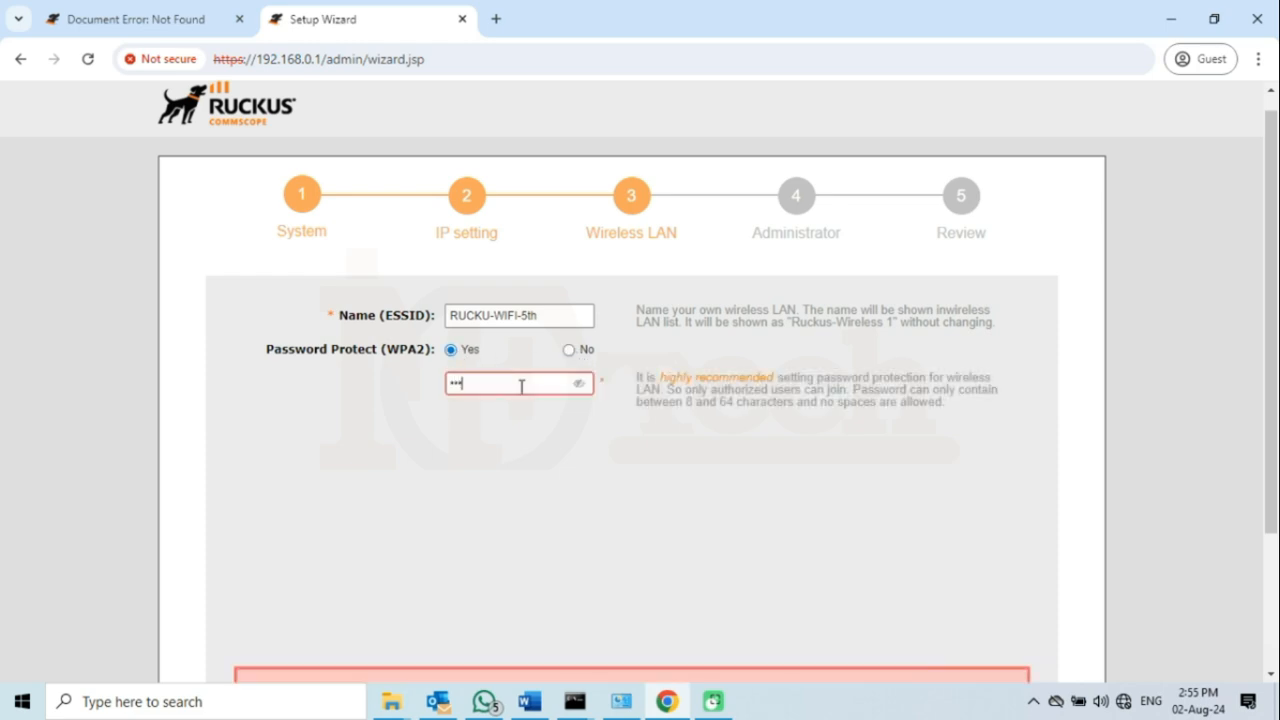
text(•••••)
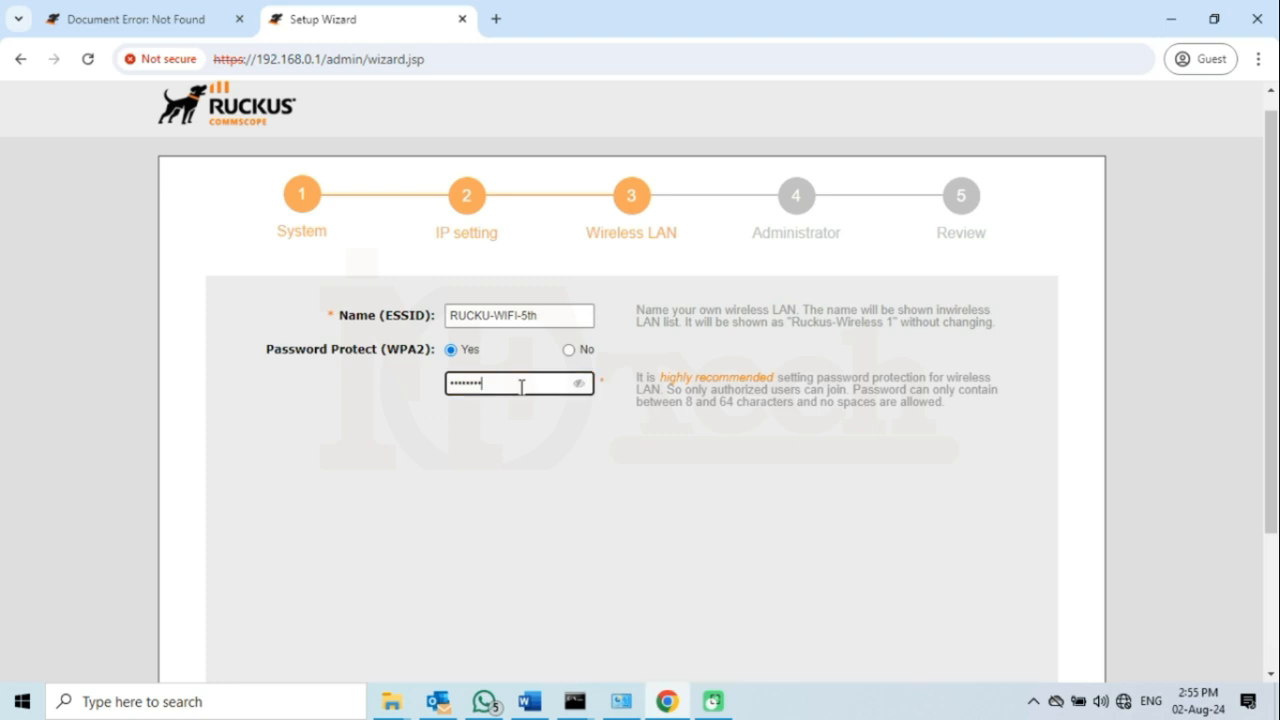
scroll(530, 383, down, 2)
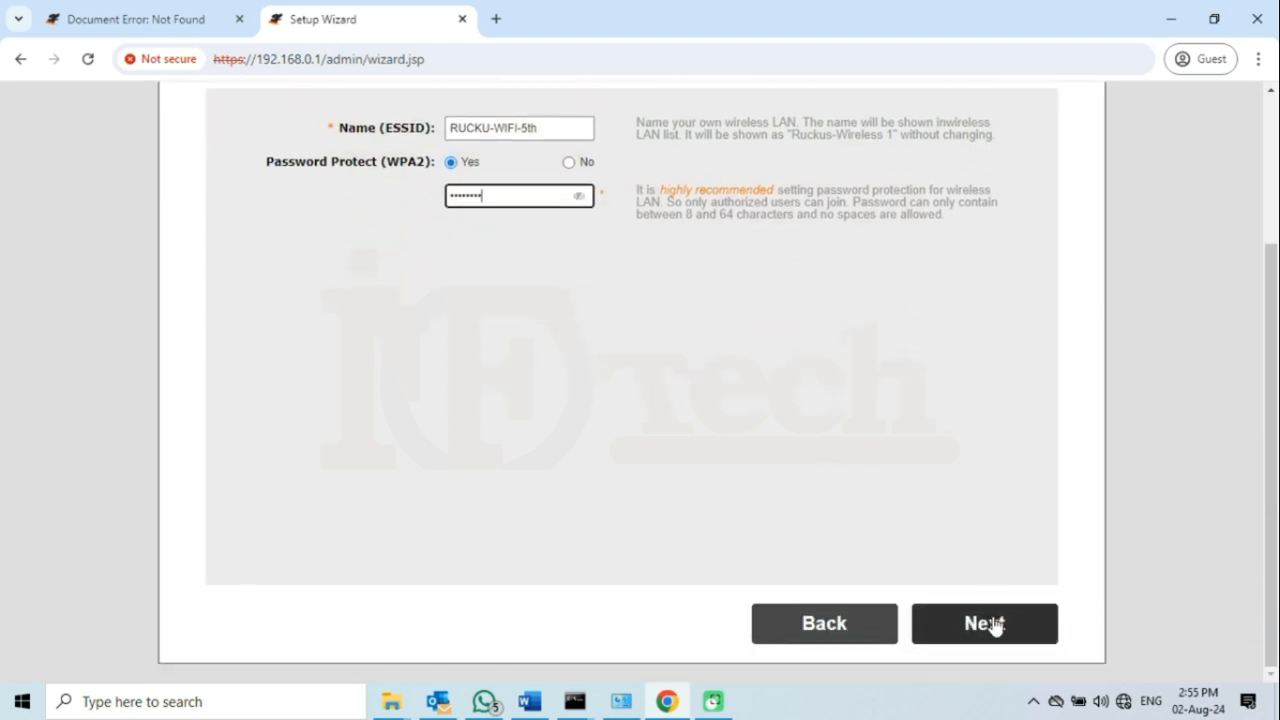
click(995, 625)
- Enter the admin password in both fields, leaving Password Recovery unchecked
scroll(588, 369, up, 1)
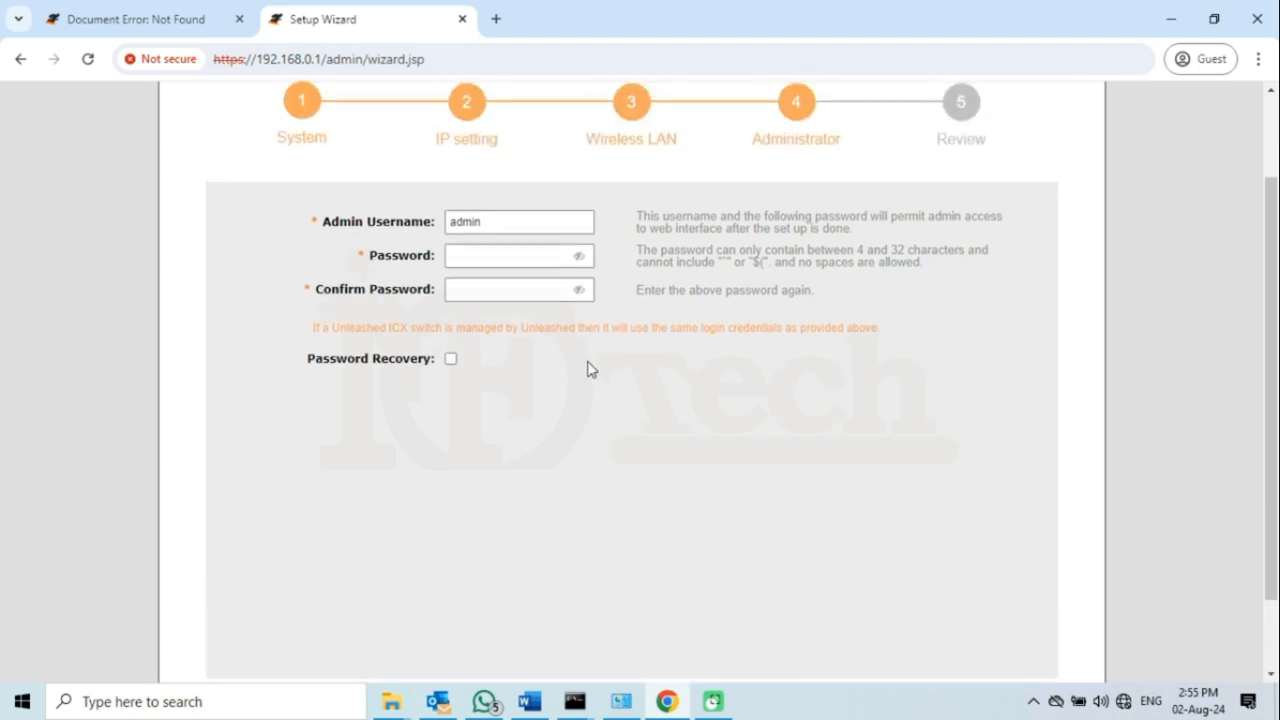
click(521, 226)
click(491, 251)
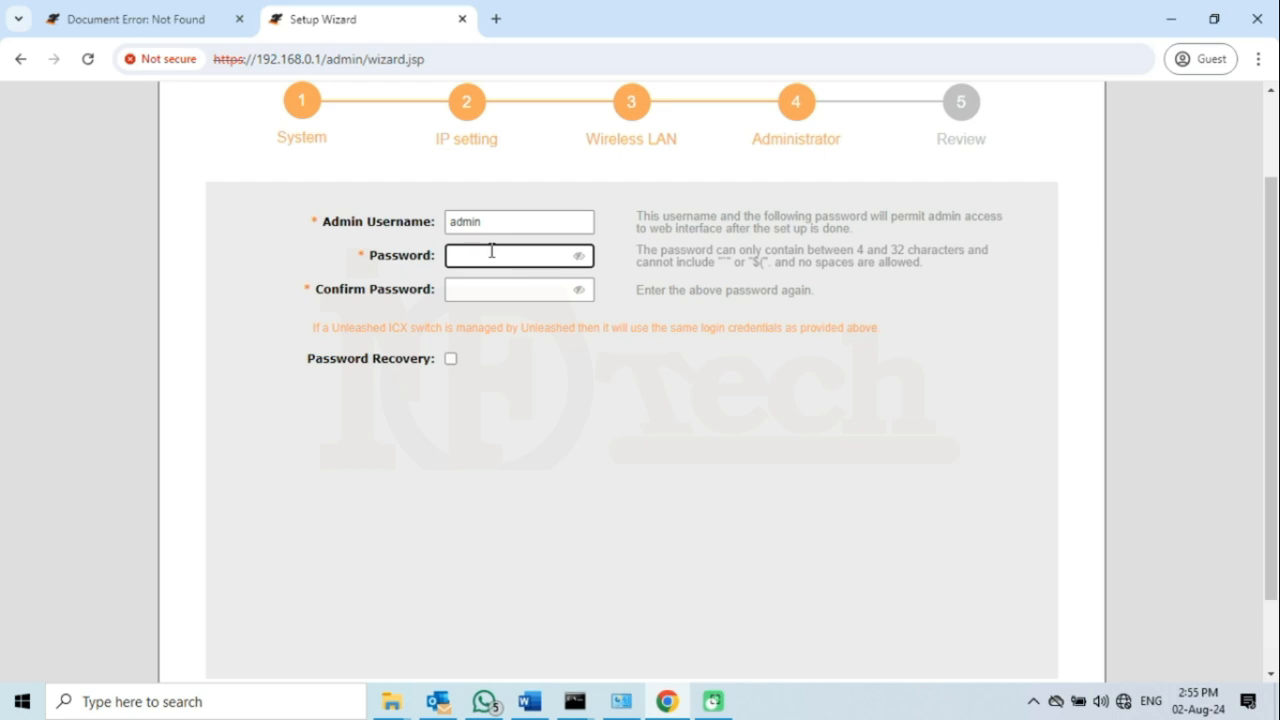
text(•••••••••)
click(479, 292)
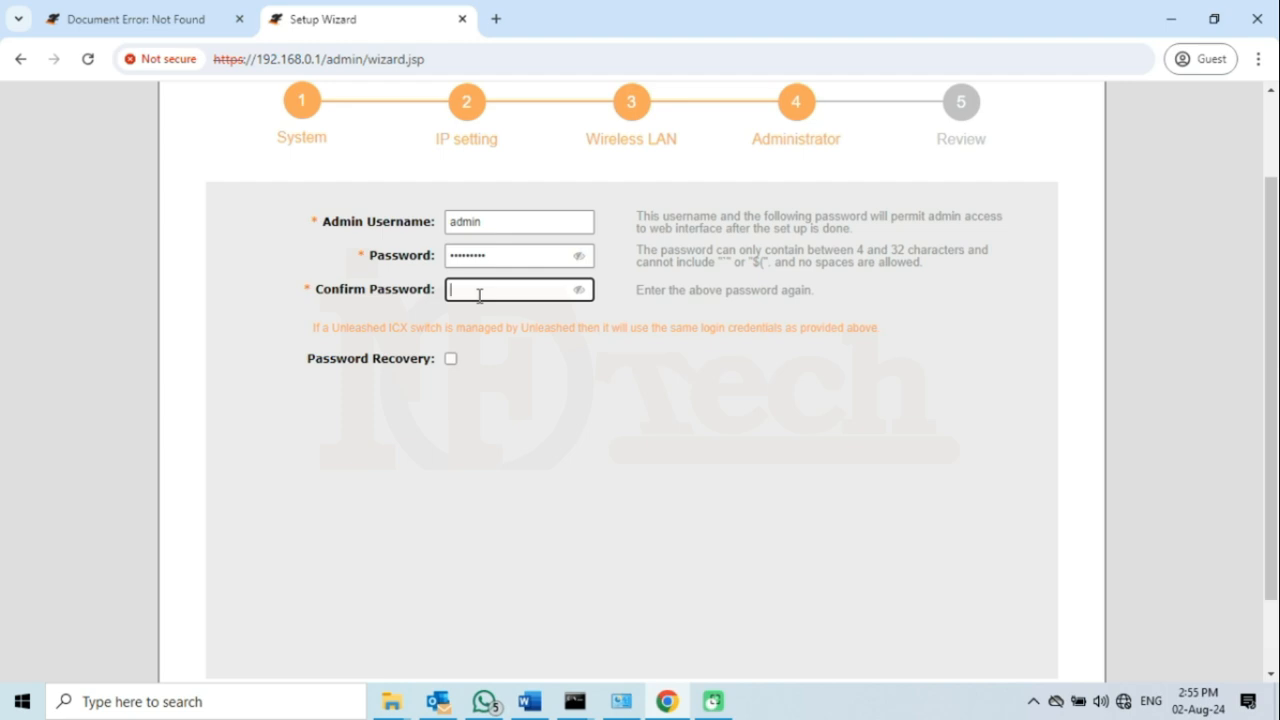
text(••••••)
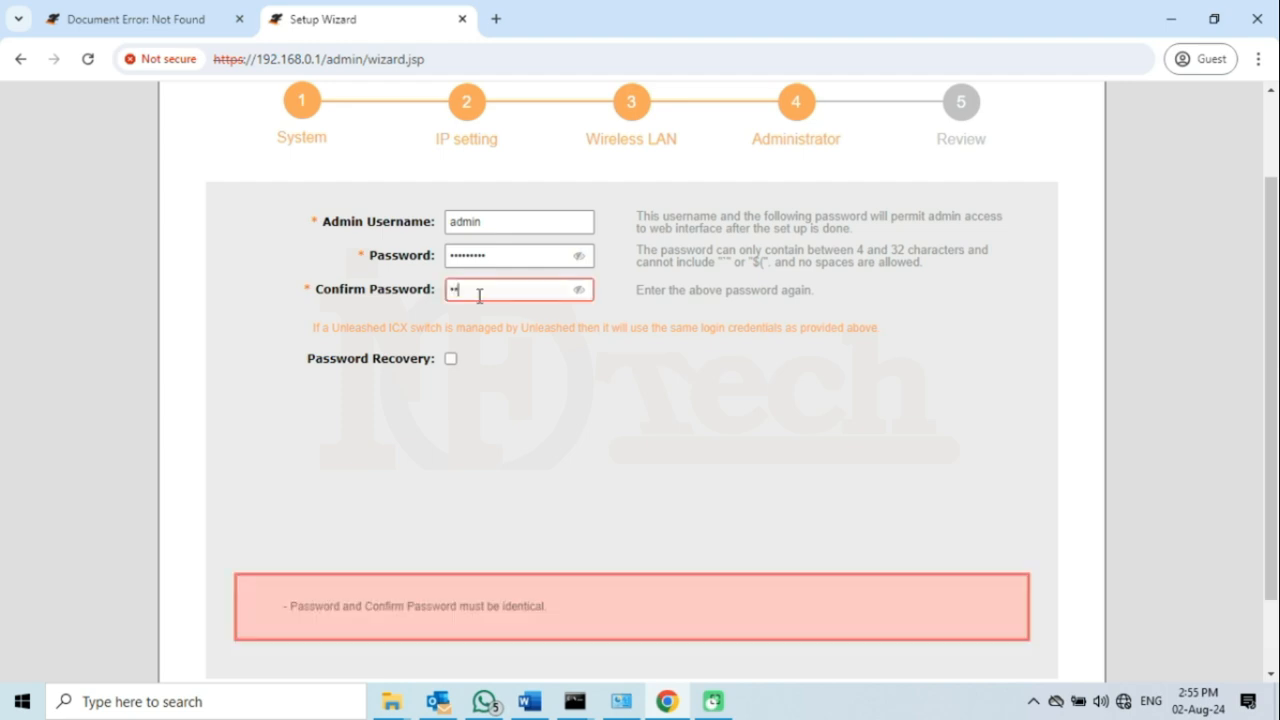
text(•••)
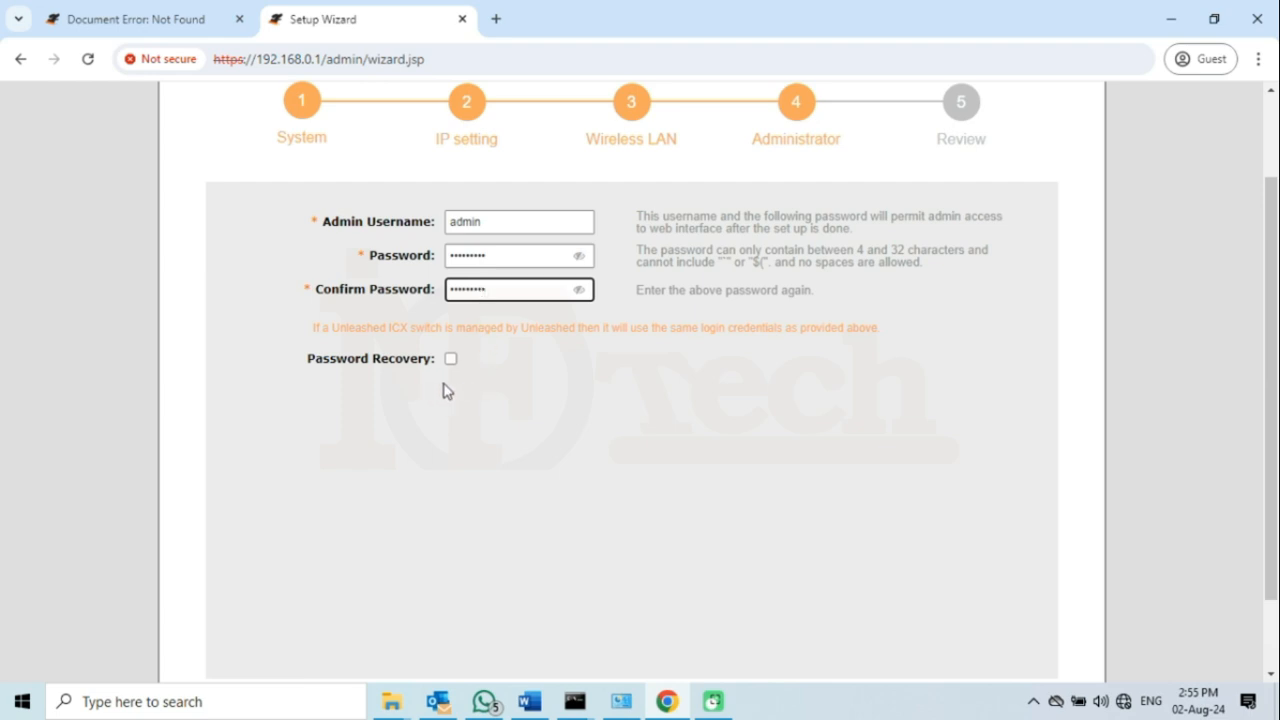
scroll(470, 386, down, 1)
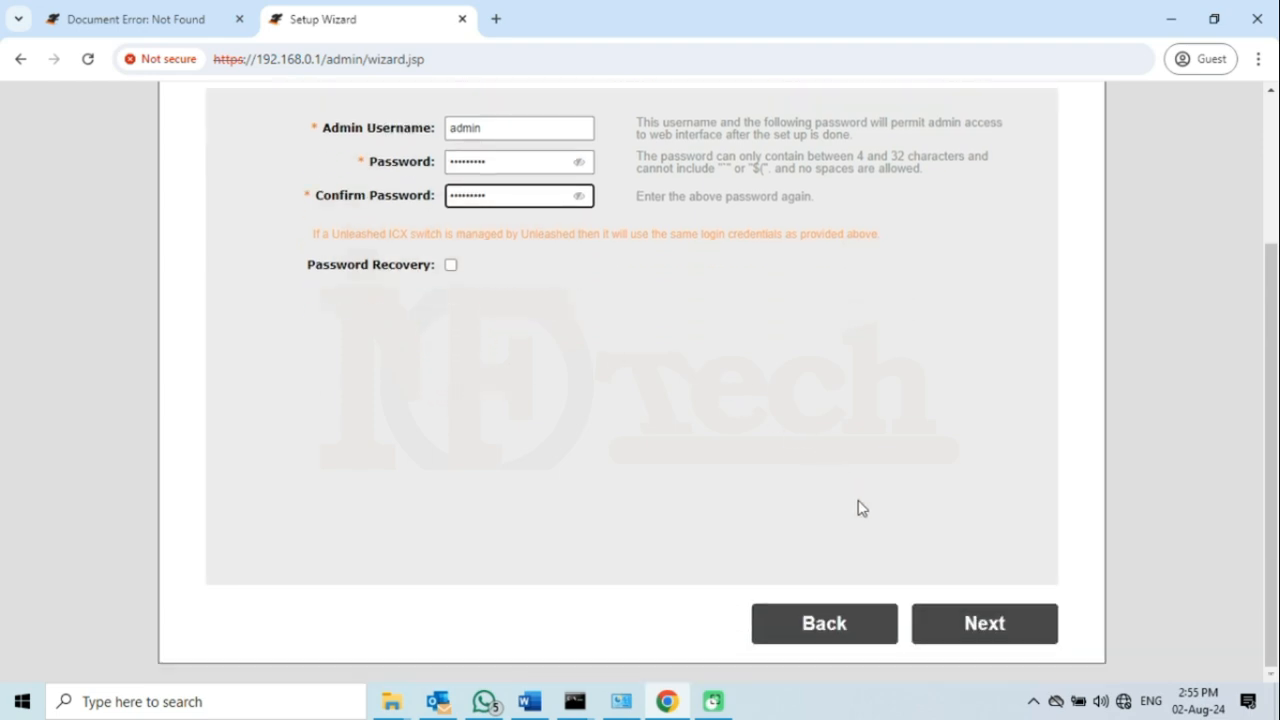
- Go past the settings review, finish the wizard and accept the restart so the configuration applies
click(1008, 624)
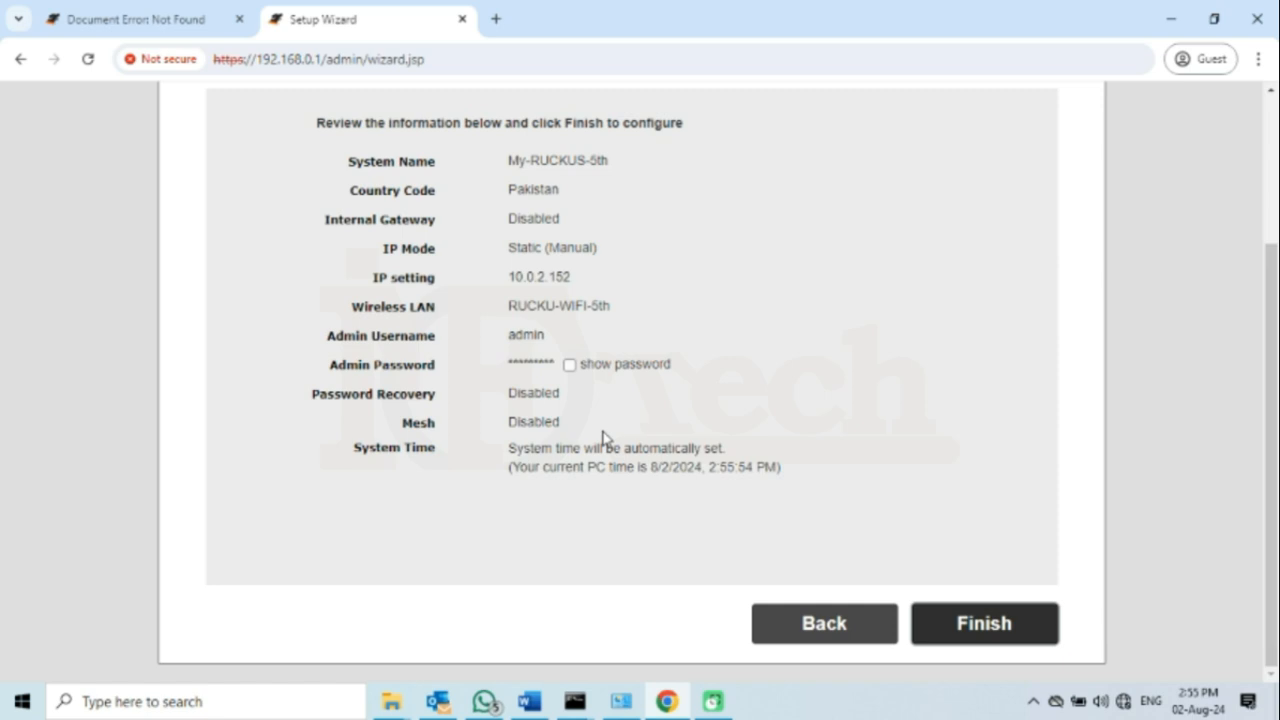
click(989, 625)
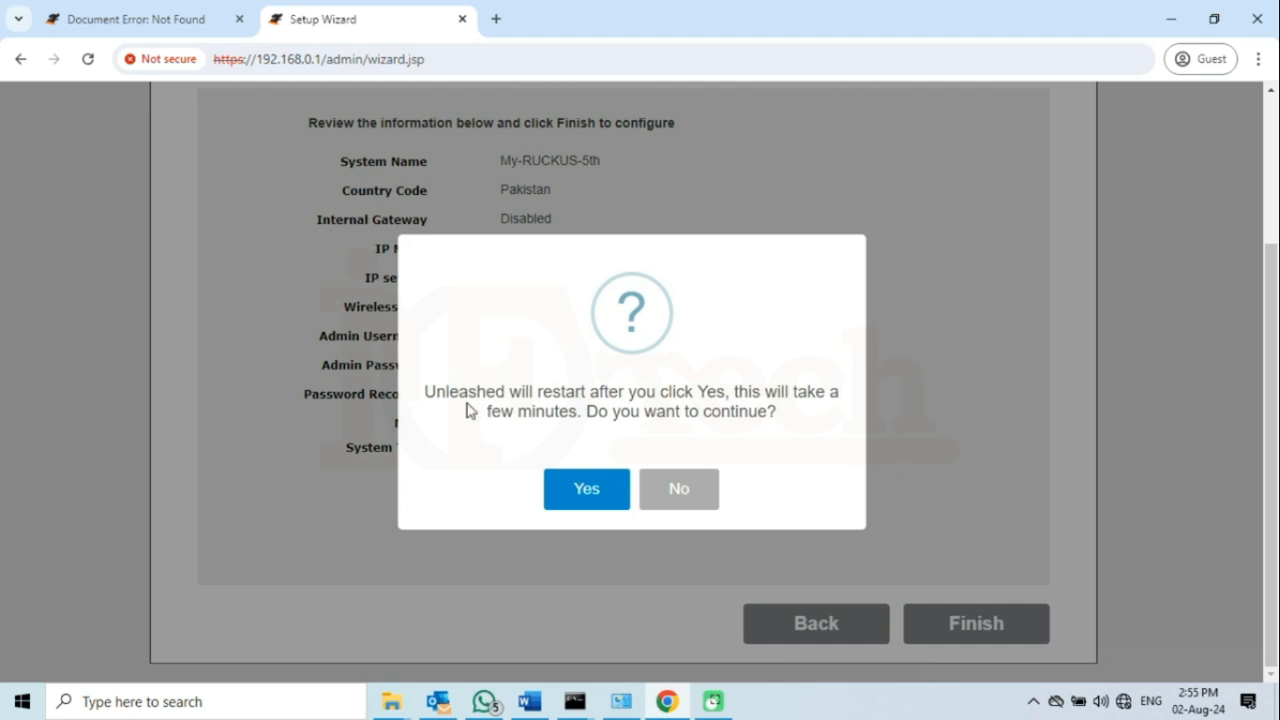
drag(424, 390, 732, 395)
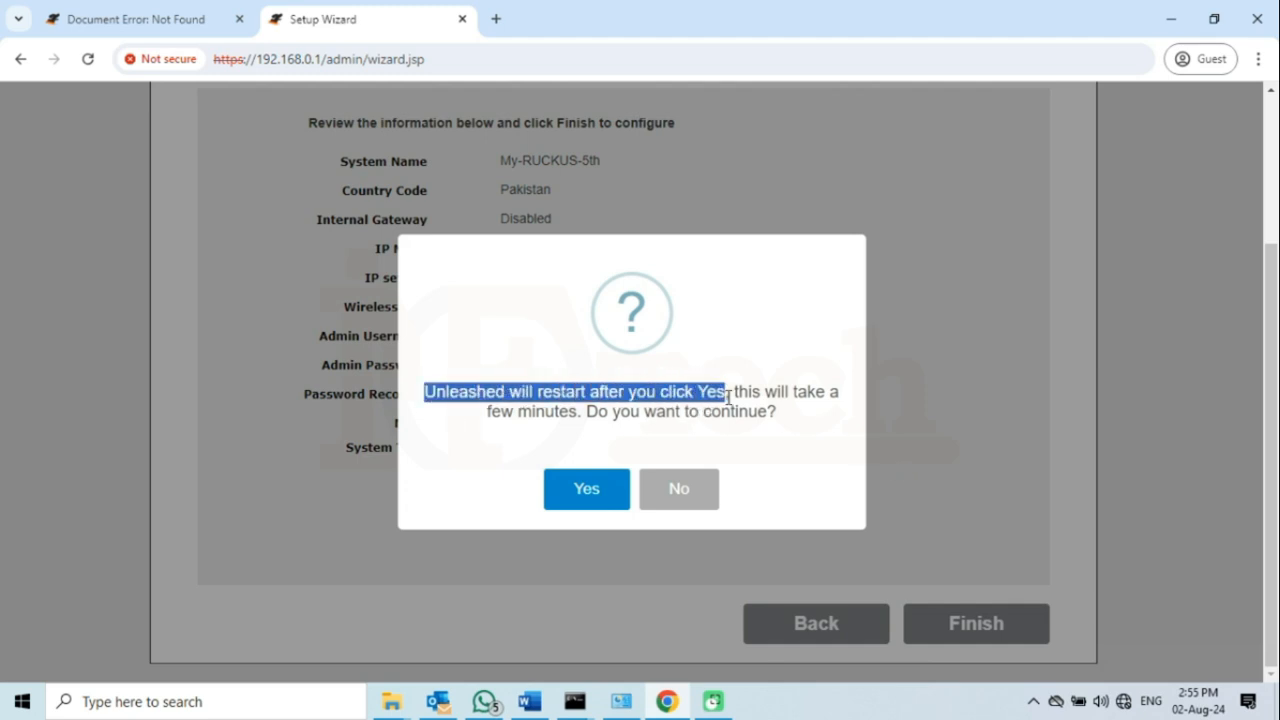
click(792, 391)
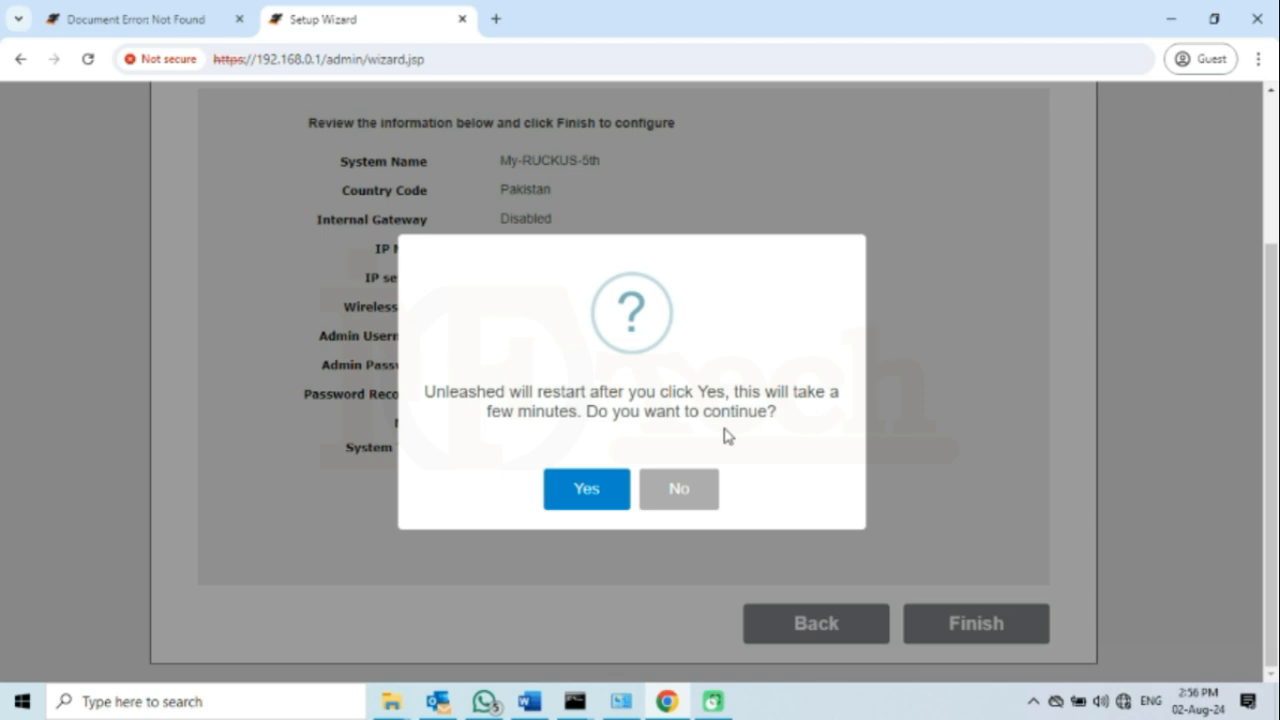
click(586, 490)
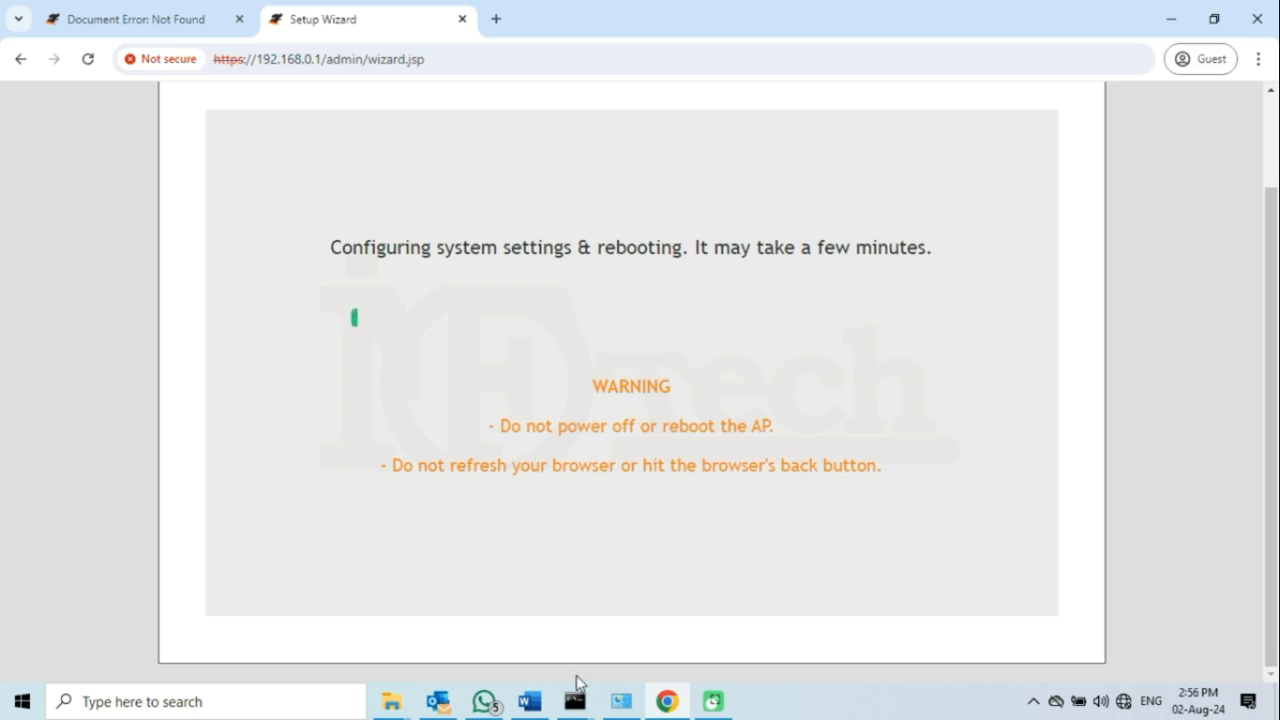
- Check the ping consoles to confirm 10.0.2.152 is replying while the access point reboots
mouse_move(576, 690)
click(629, 651)
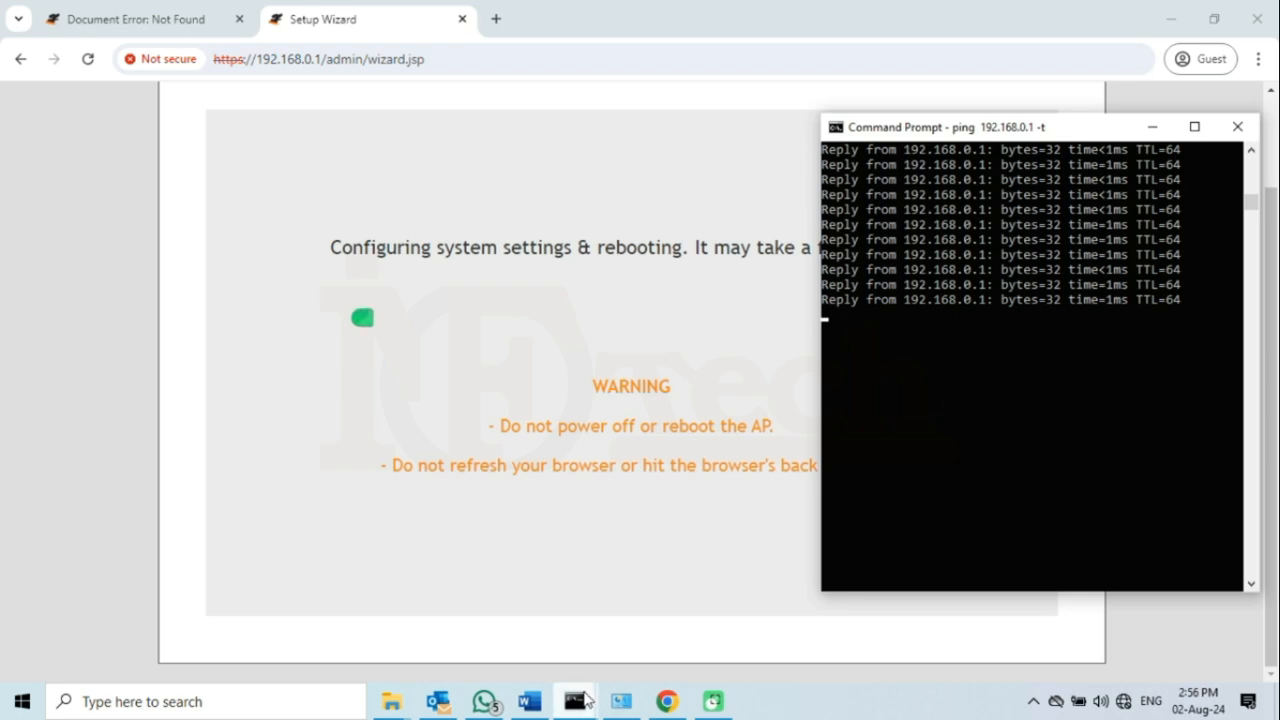
mouse_move(578, 696)
click(503, 642)
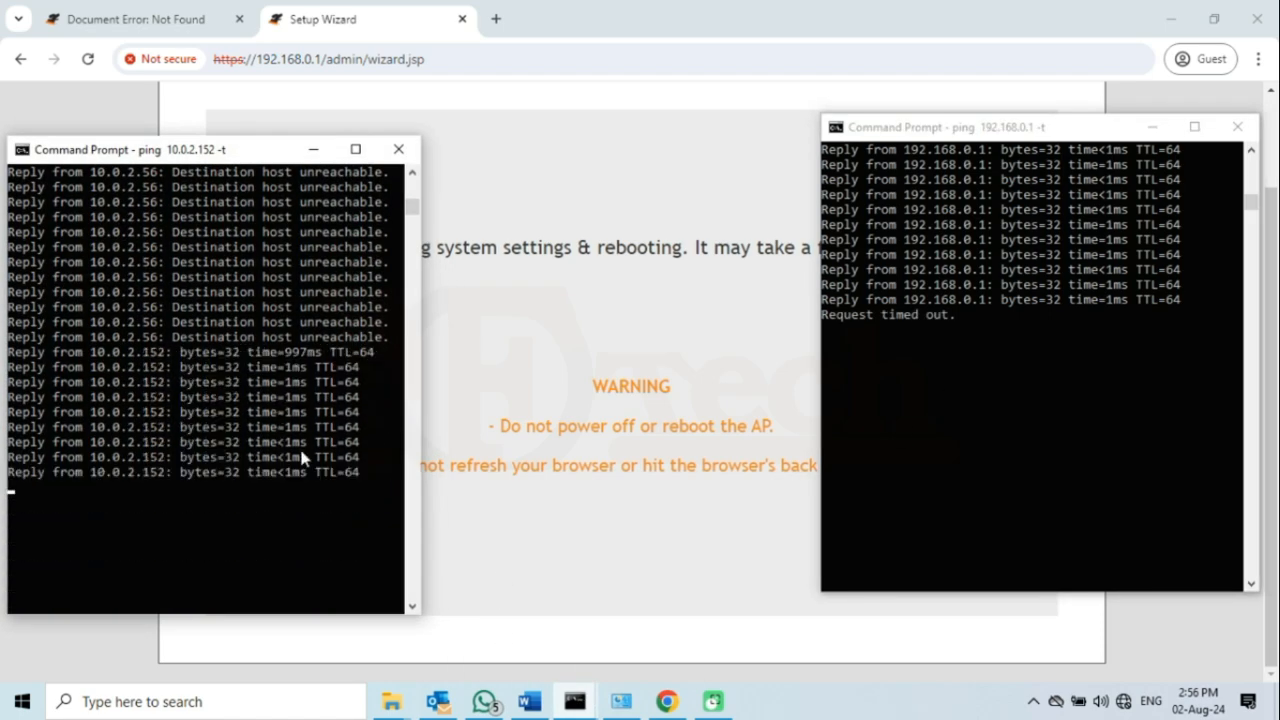
drag(302, 454, 153, 411)
click(230, 371)
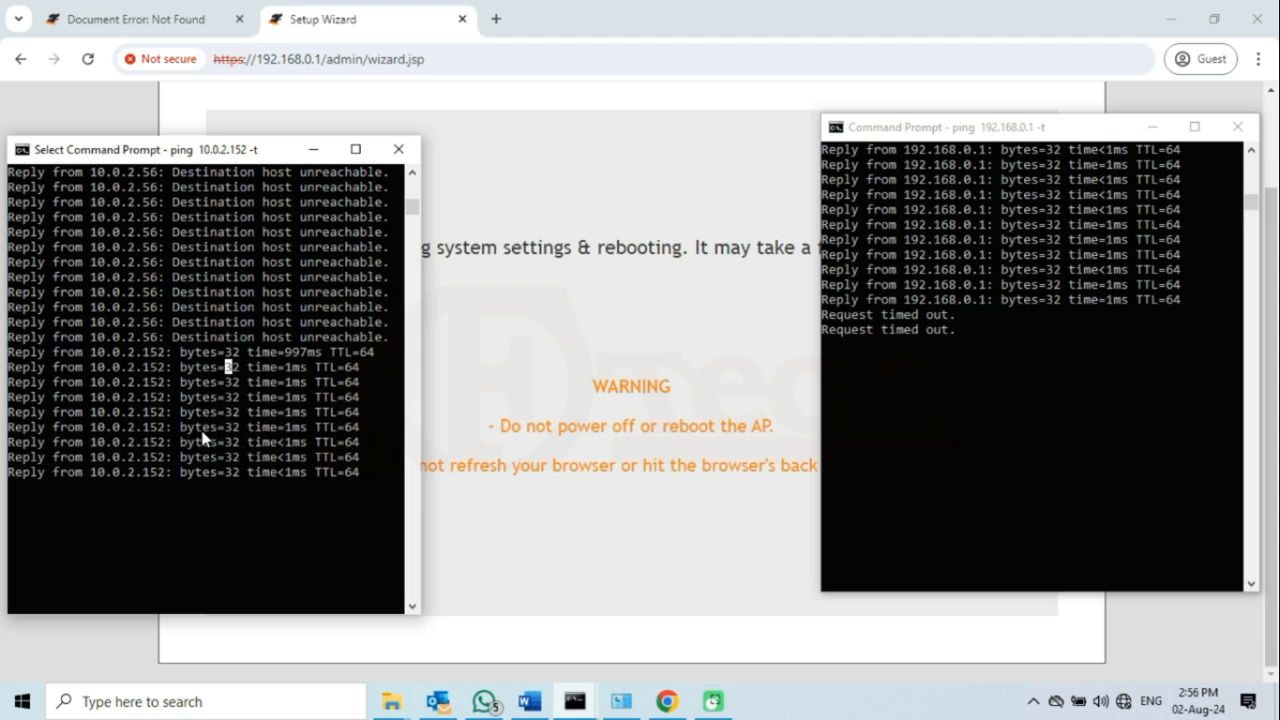
right_click(288, 446)
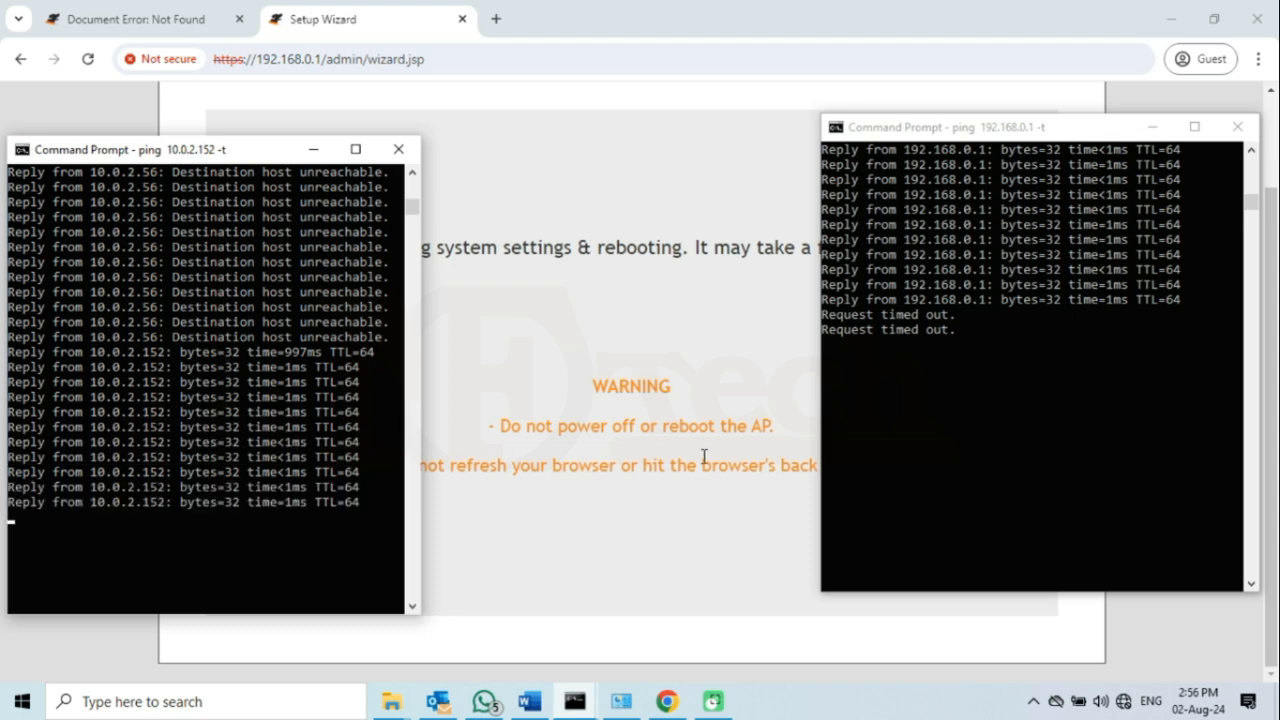
- Minimize the 192.168.0.1 and 10.0.2.152 ping consoles to wait for the congratulations page
click(1152, 127)
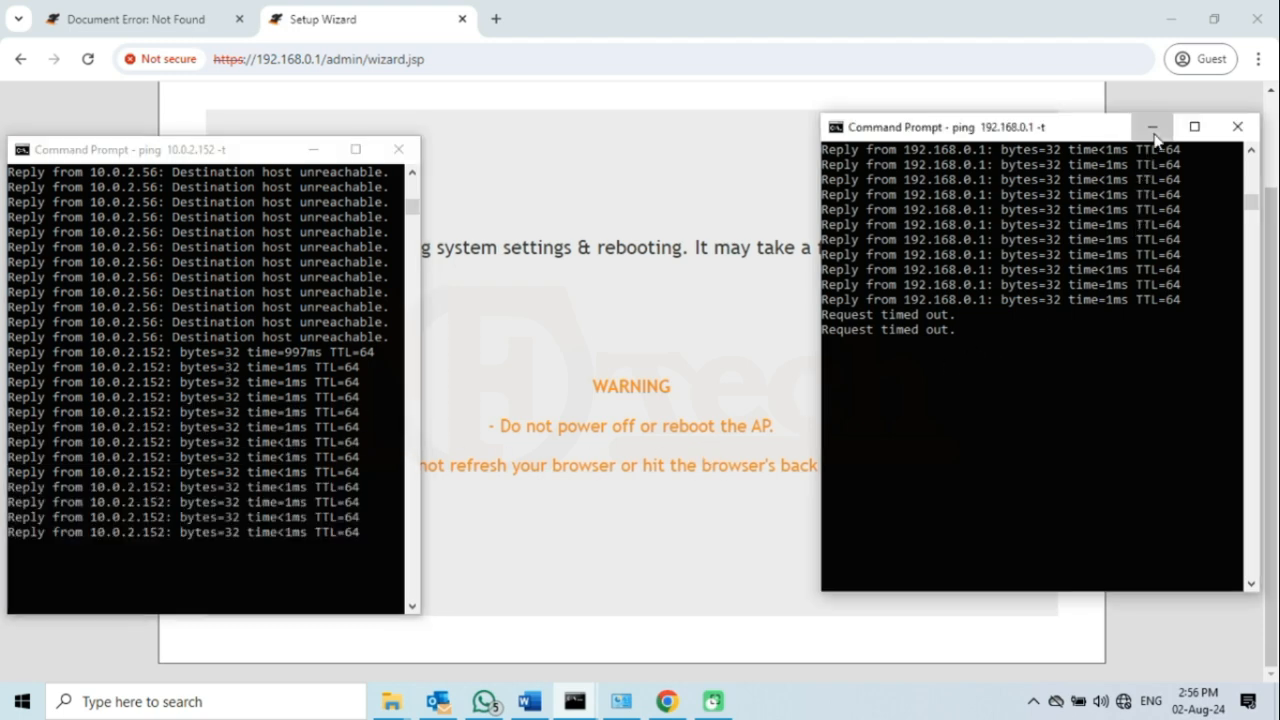
drag(243, 157, 1074, 177)
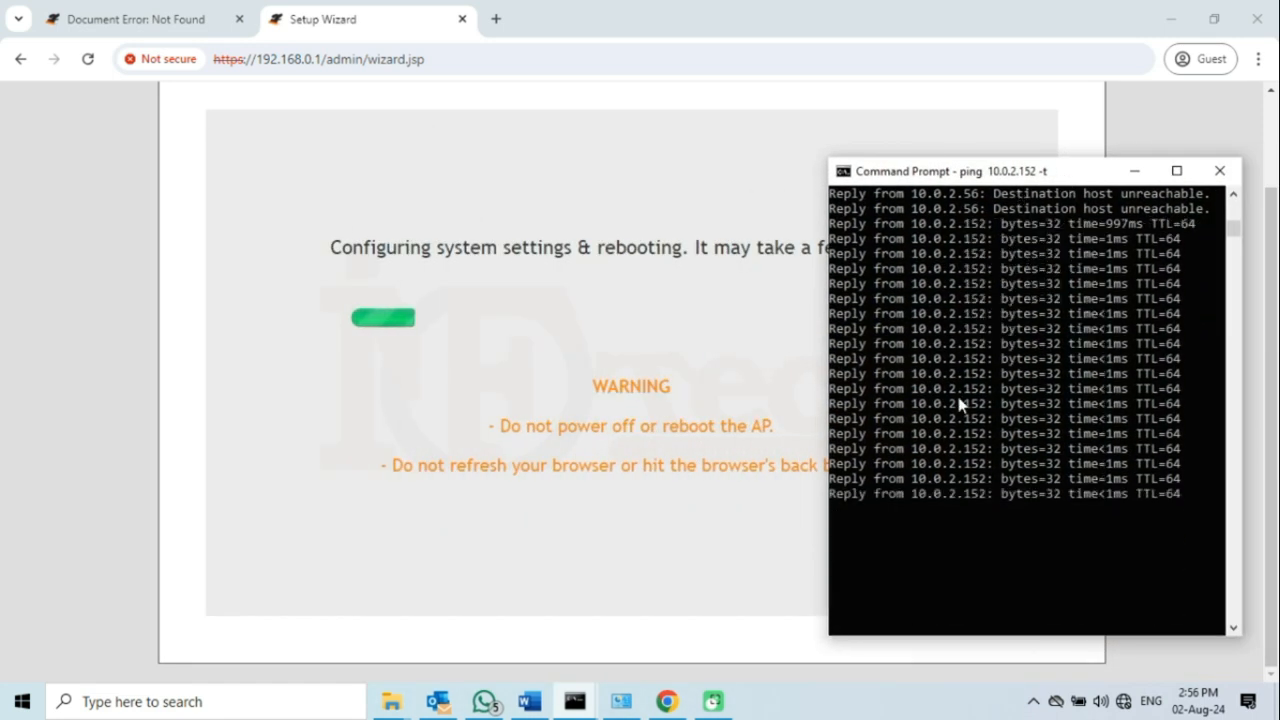
click(1134, 174)
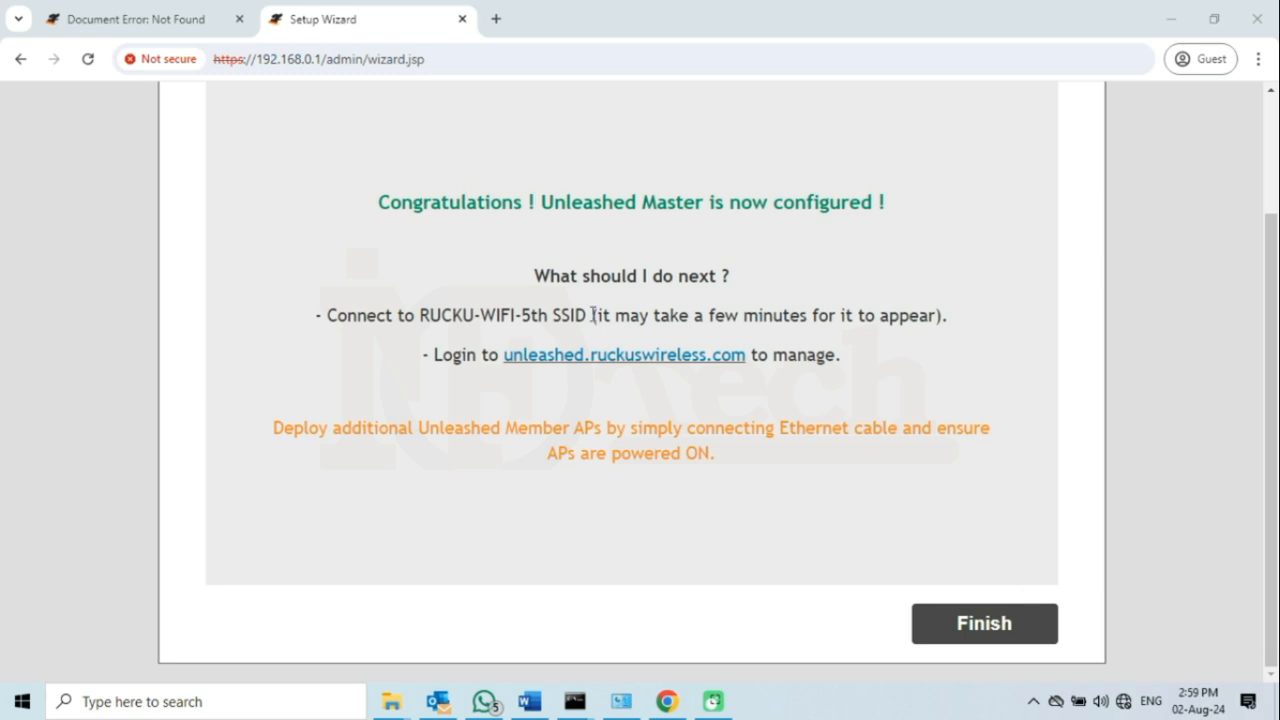
- Read the 'Unleashed Master is now configured' message and finish the setup wizard
drag(379, 204, 890, 214)
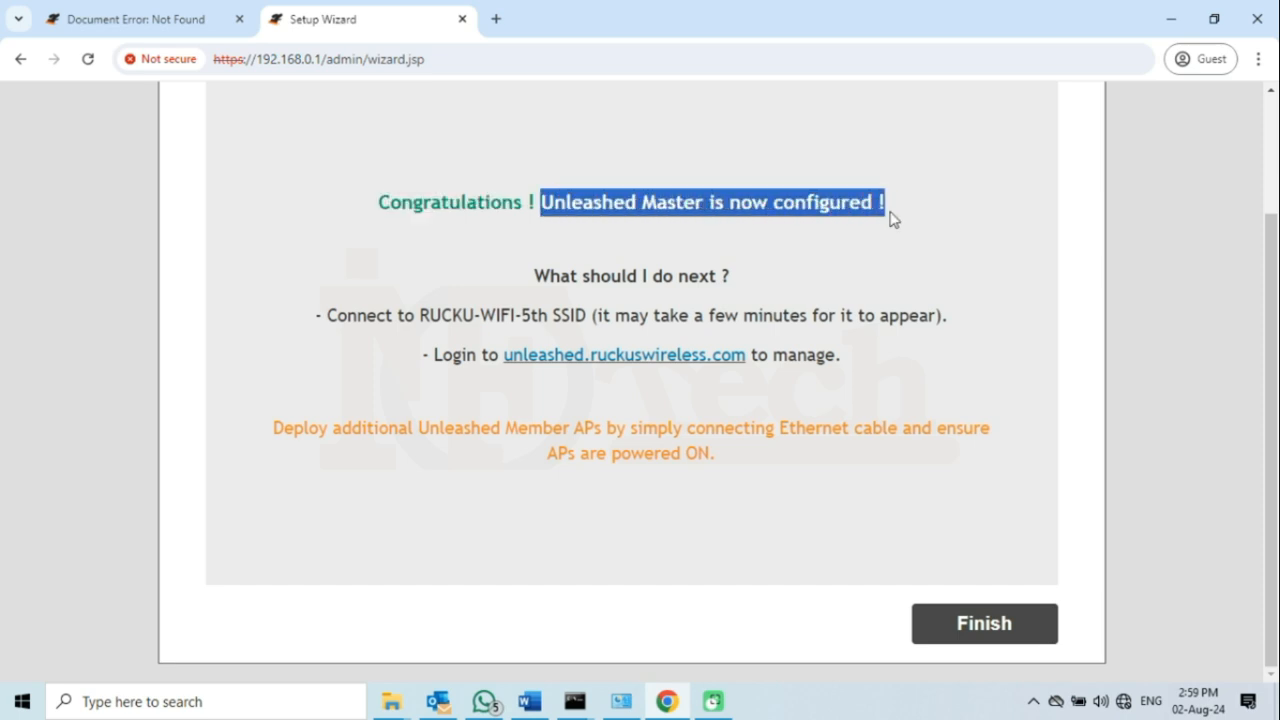
click(790, 210)
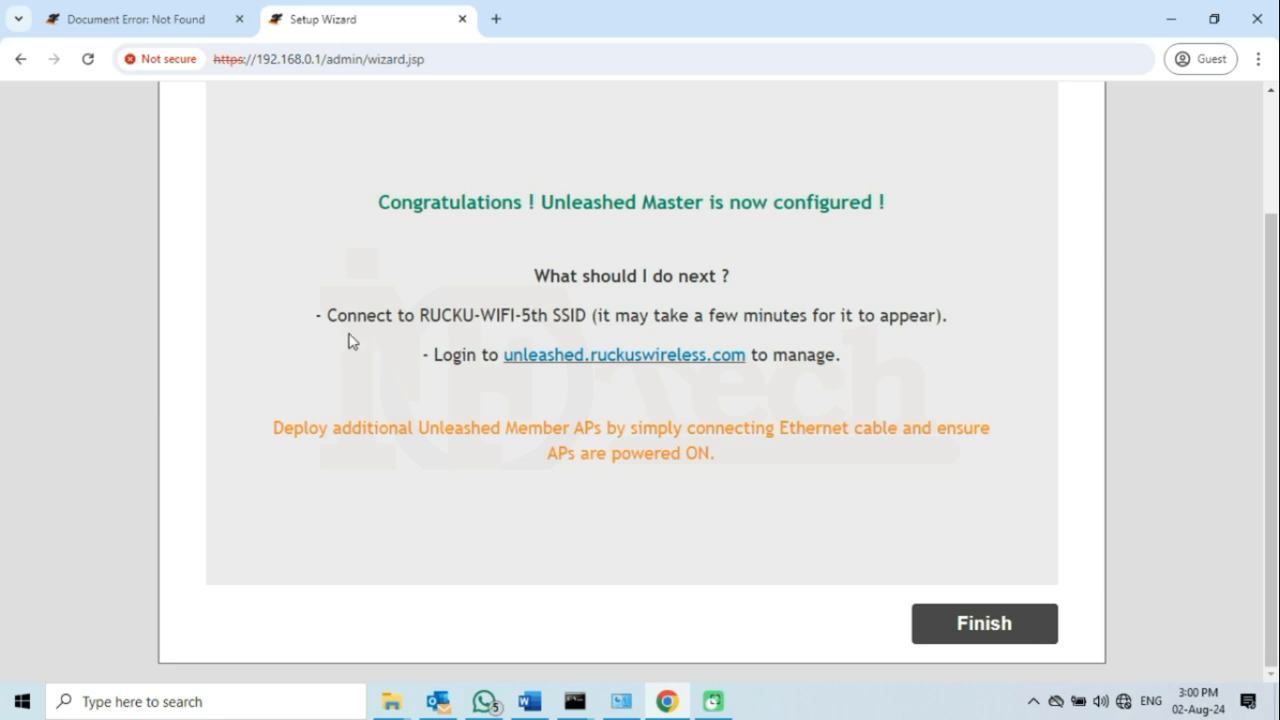
click(993, 623)
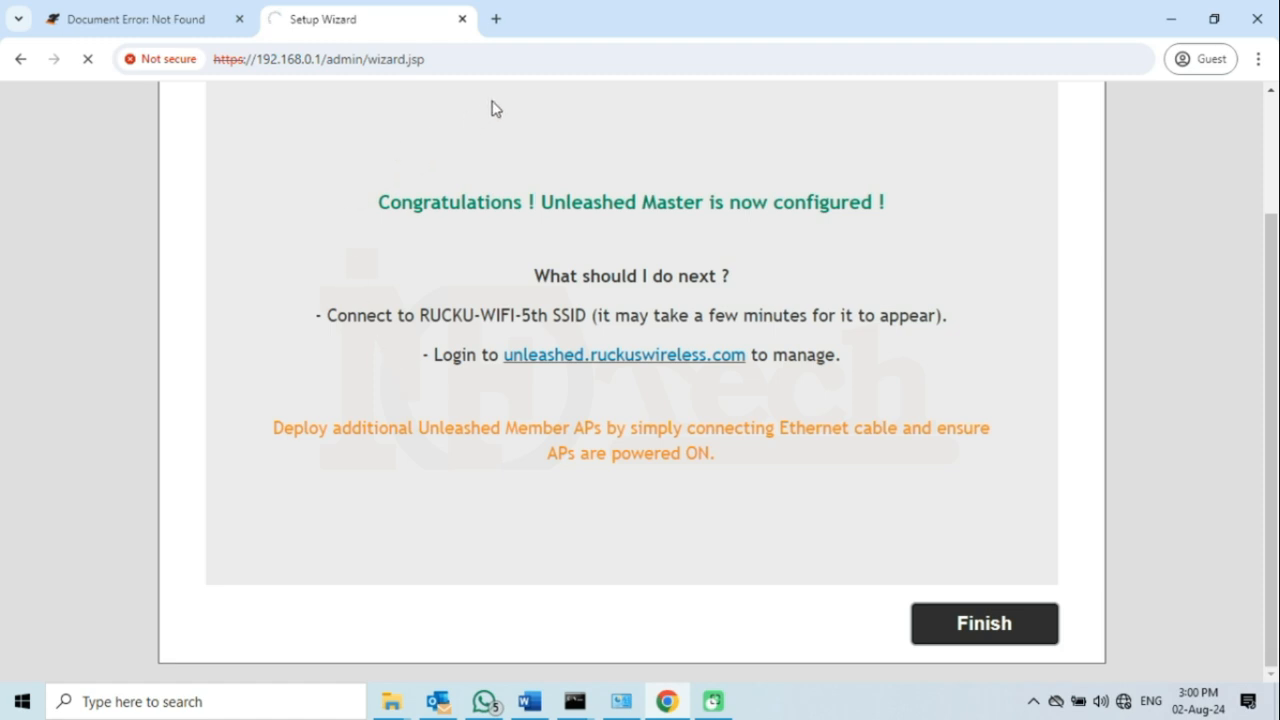
click(496, 19)
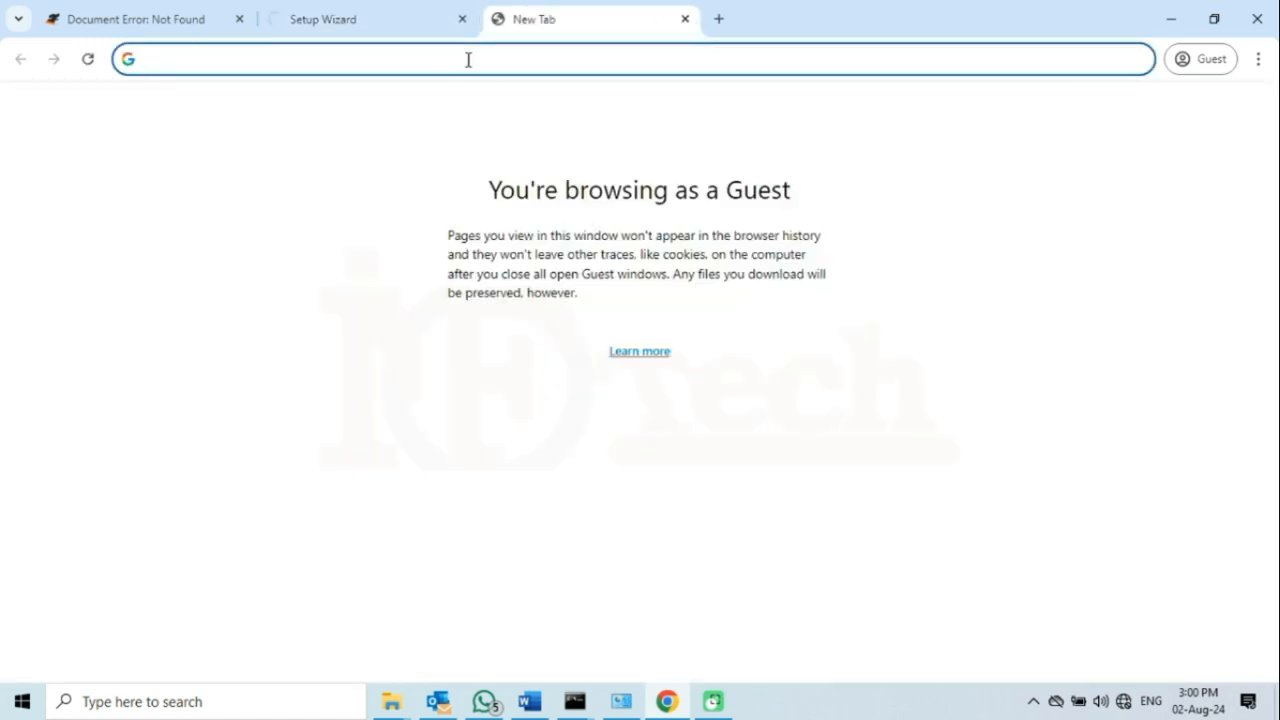
text(https://)
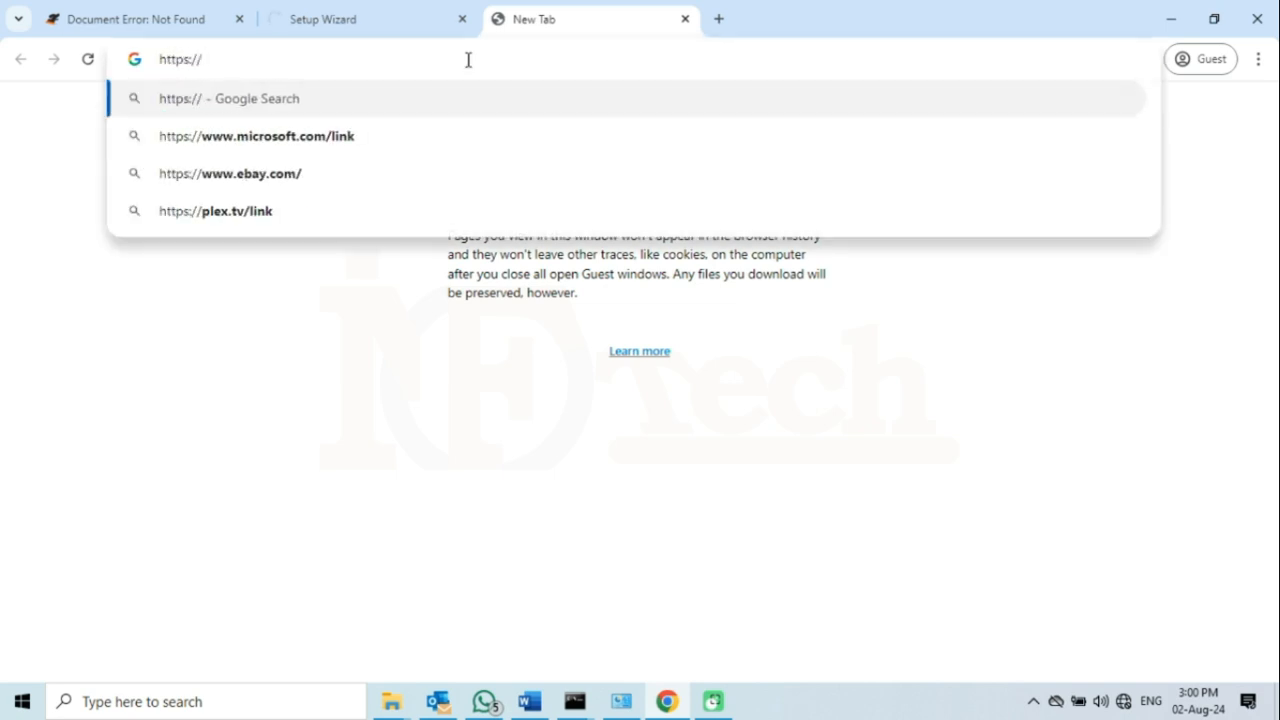
text(10.0.)
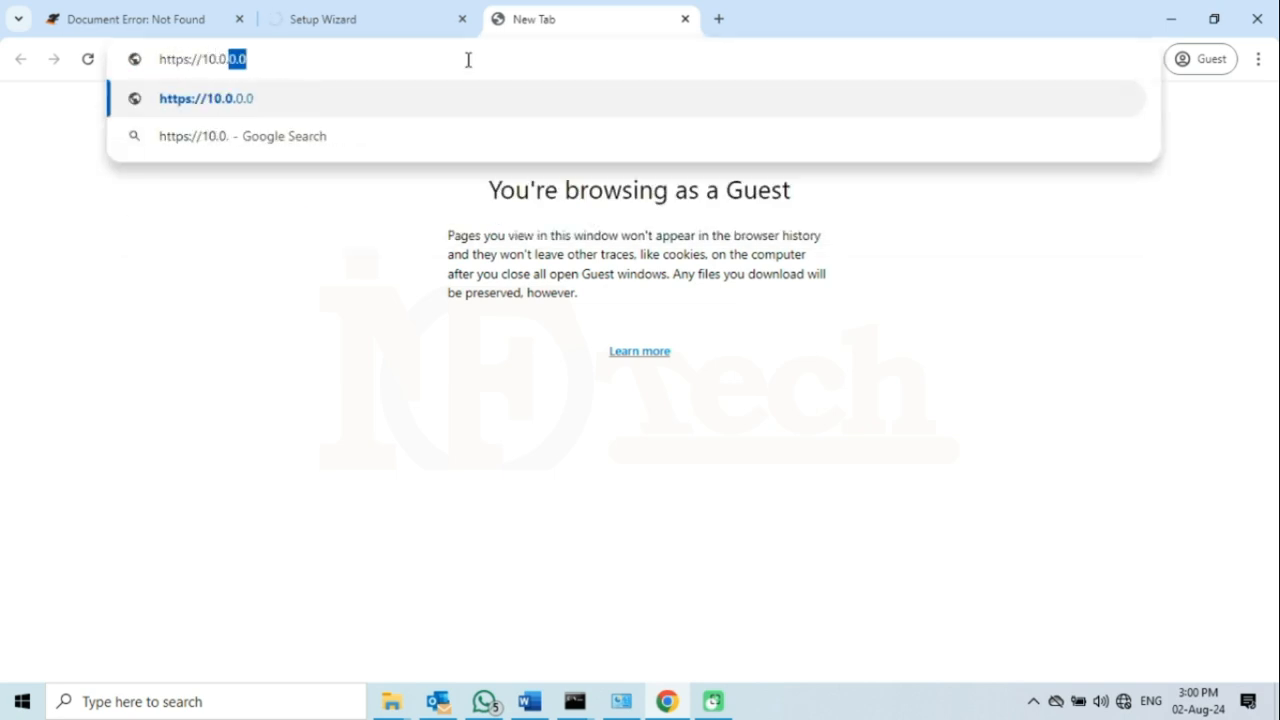
text(2.152)
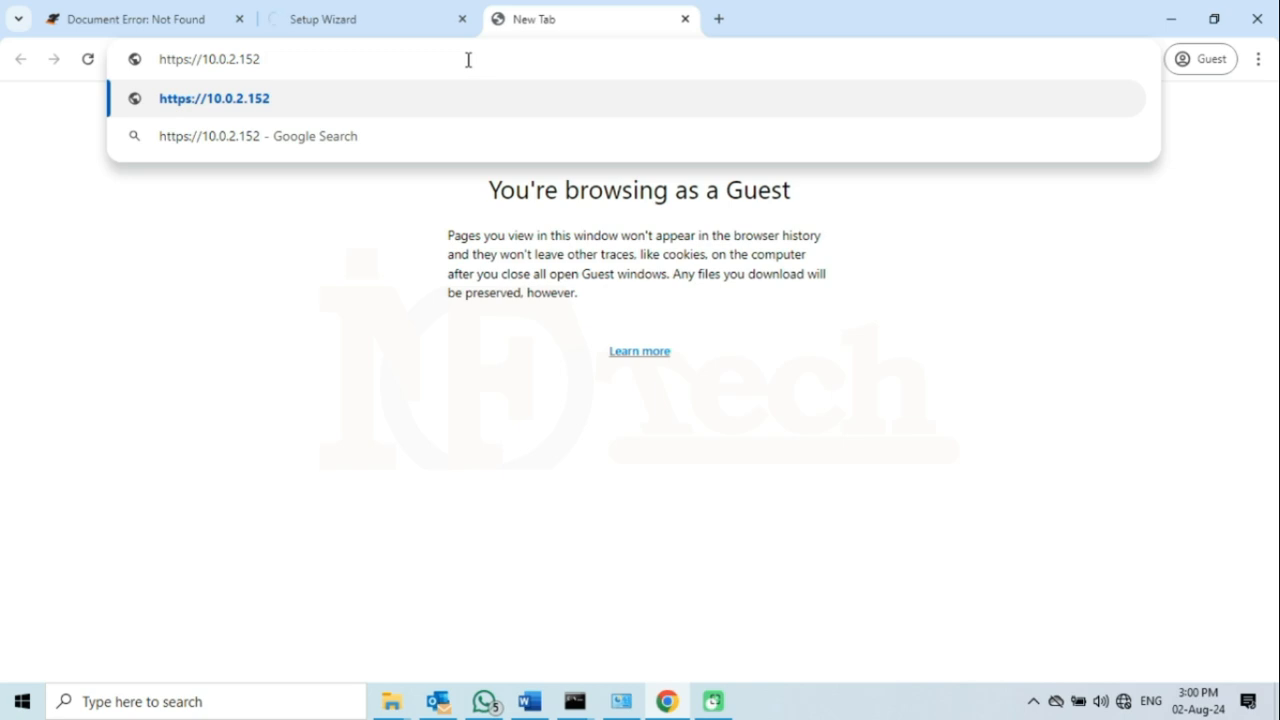
key(Return)
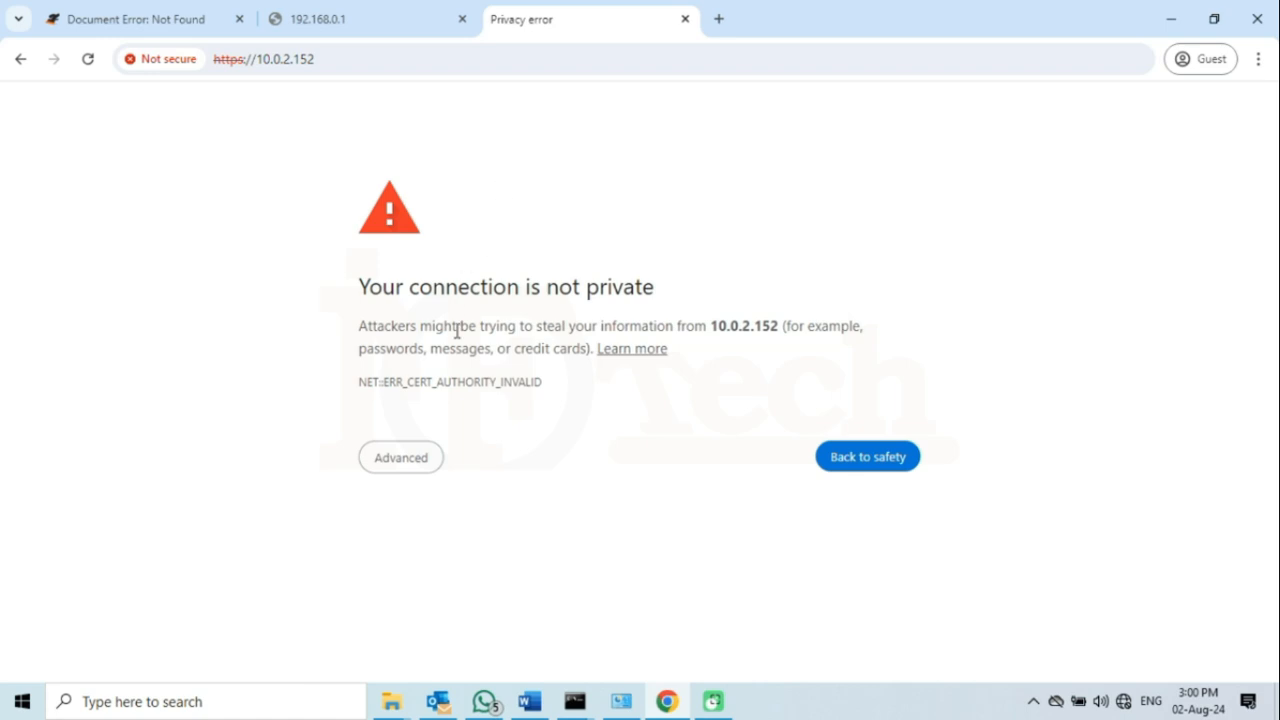
click(401, 460)
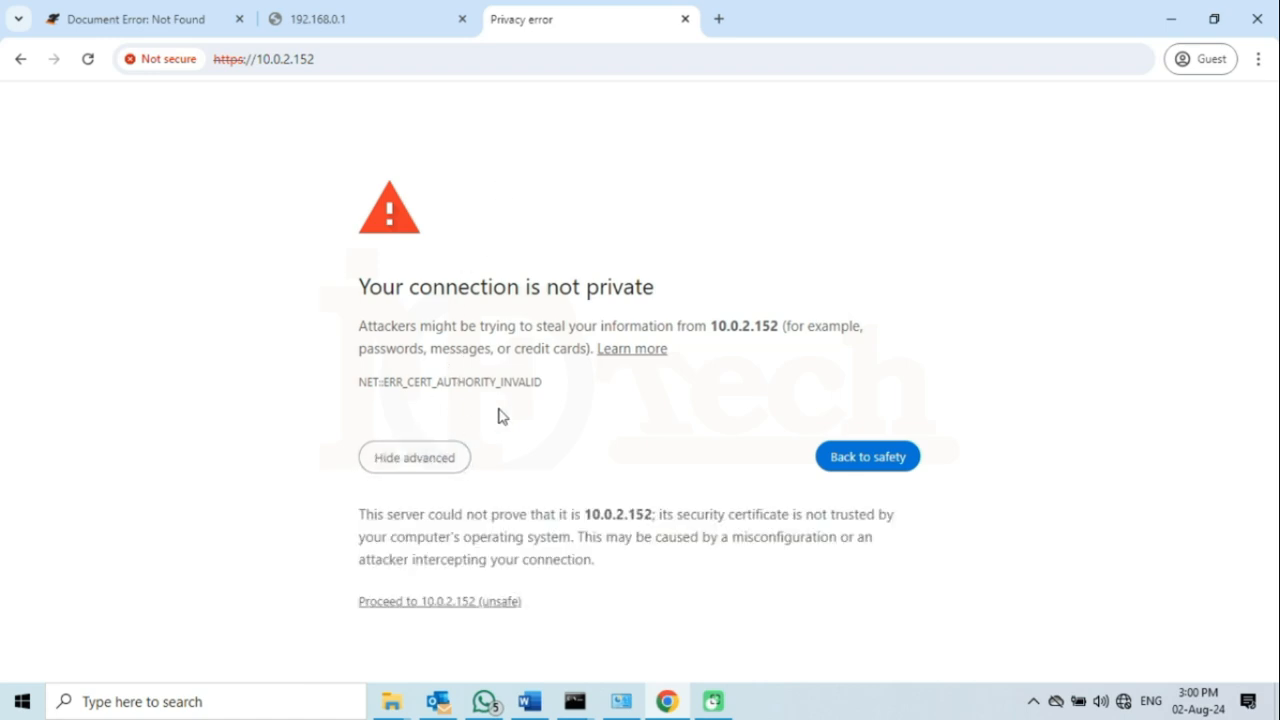
click(463, 603)
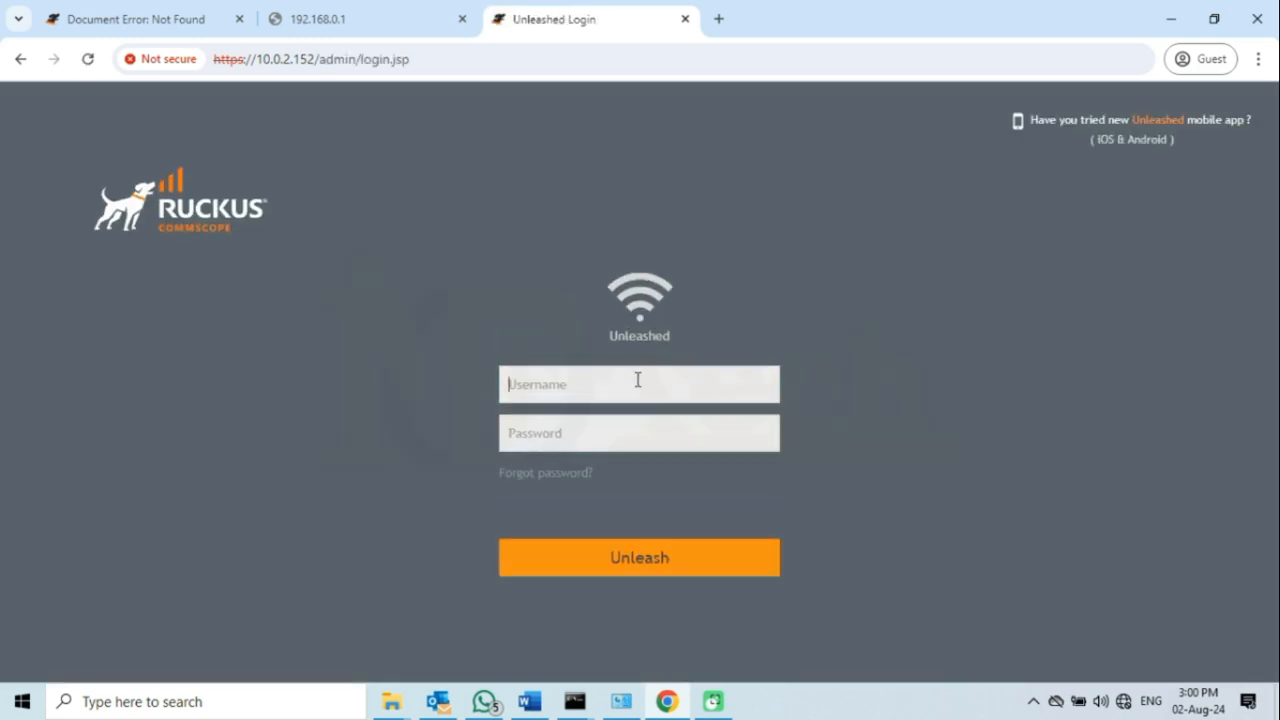
- Sign in with the admin credentials to open the My-RUCKUS-5th dashboard
text(a)
text(••••)
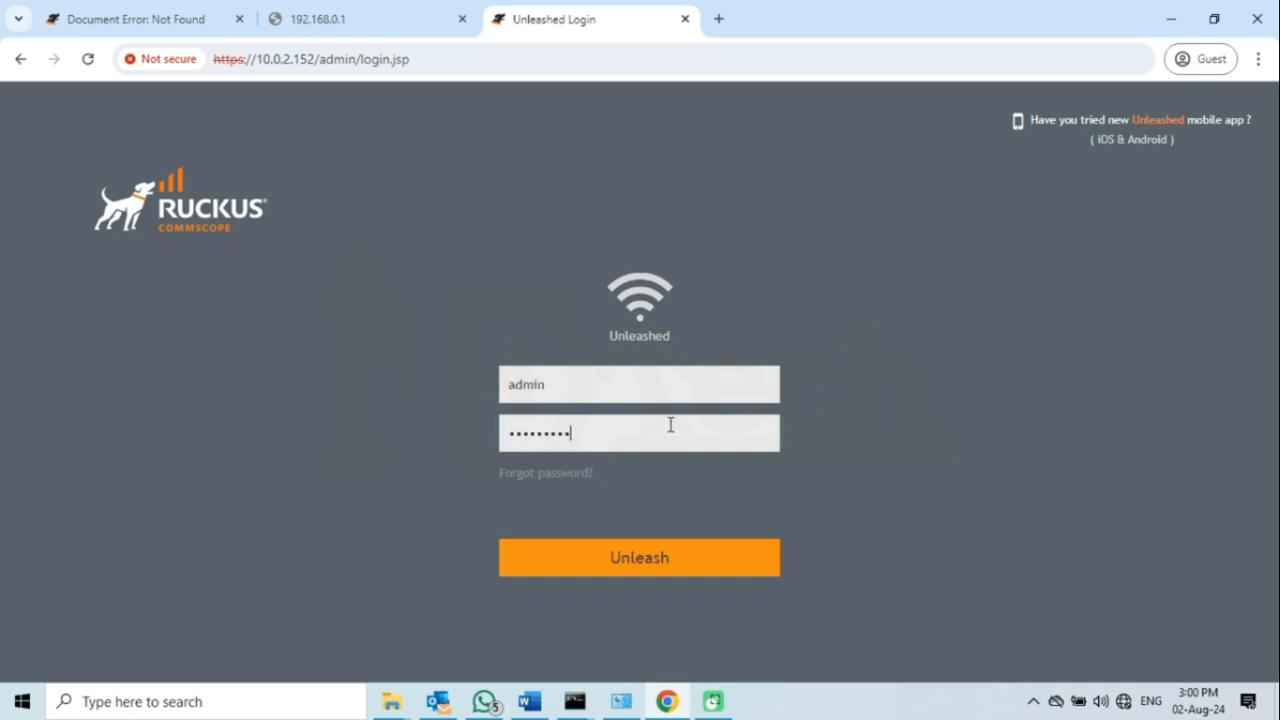
click(647, 559)
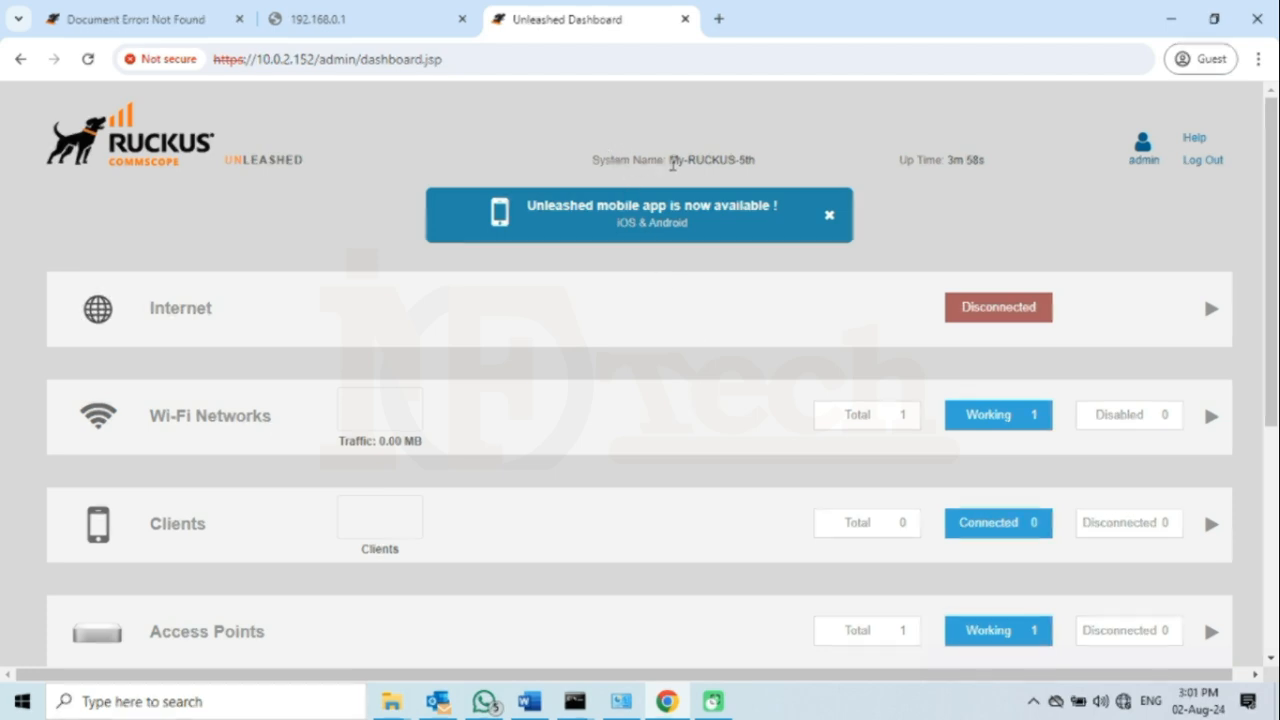
- Expand Wi-Fi Networks and view the RUCKU-WIFI-5th network details, showing 0 clients
drag(670, 160, 761, 163)
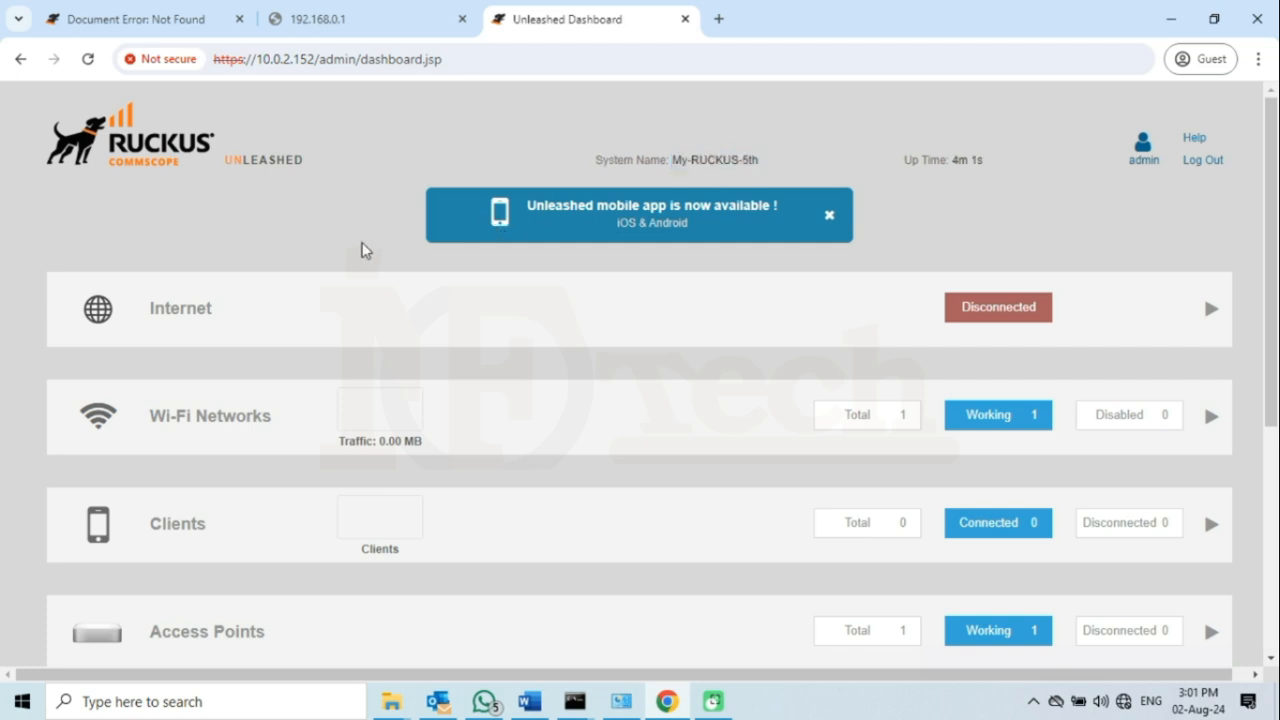
scroll(363, 250, down, 1)
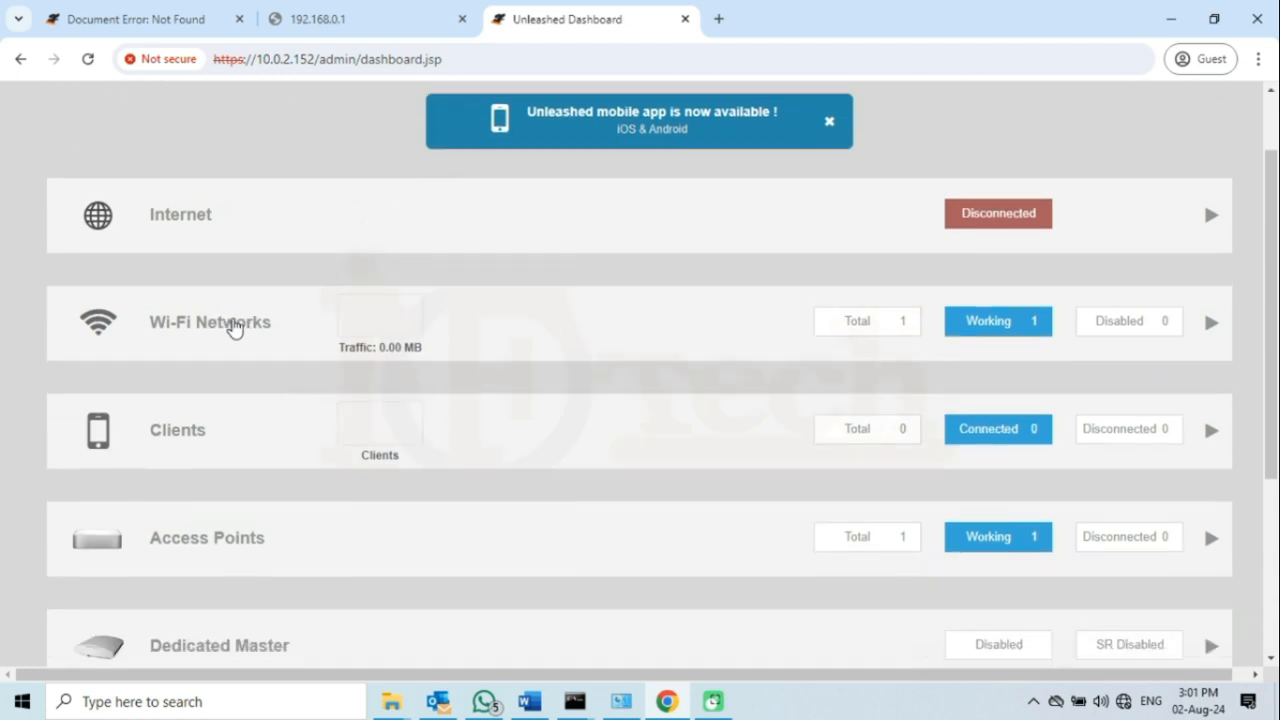
click(235, 329)
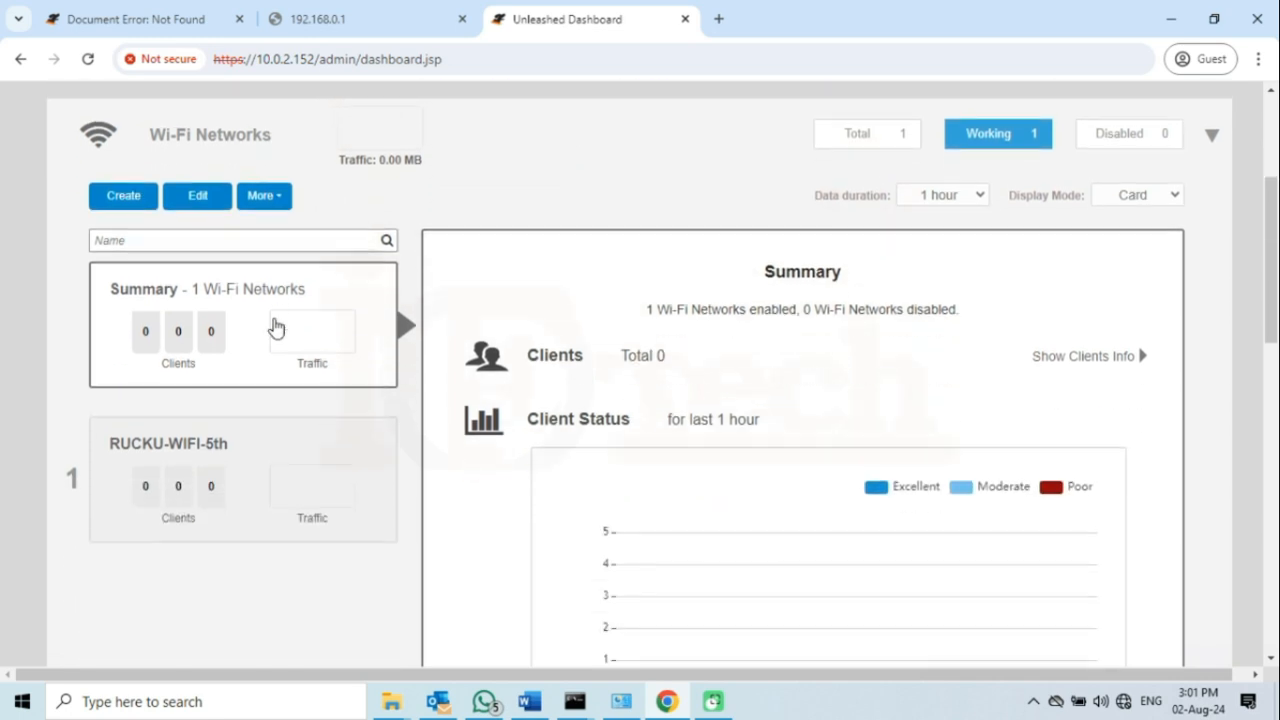
click(224, 446)
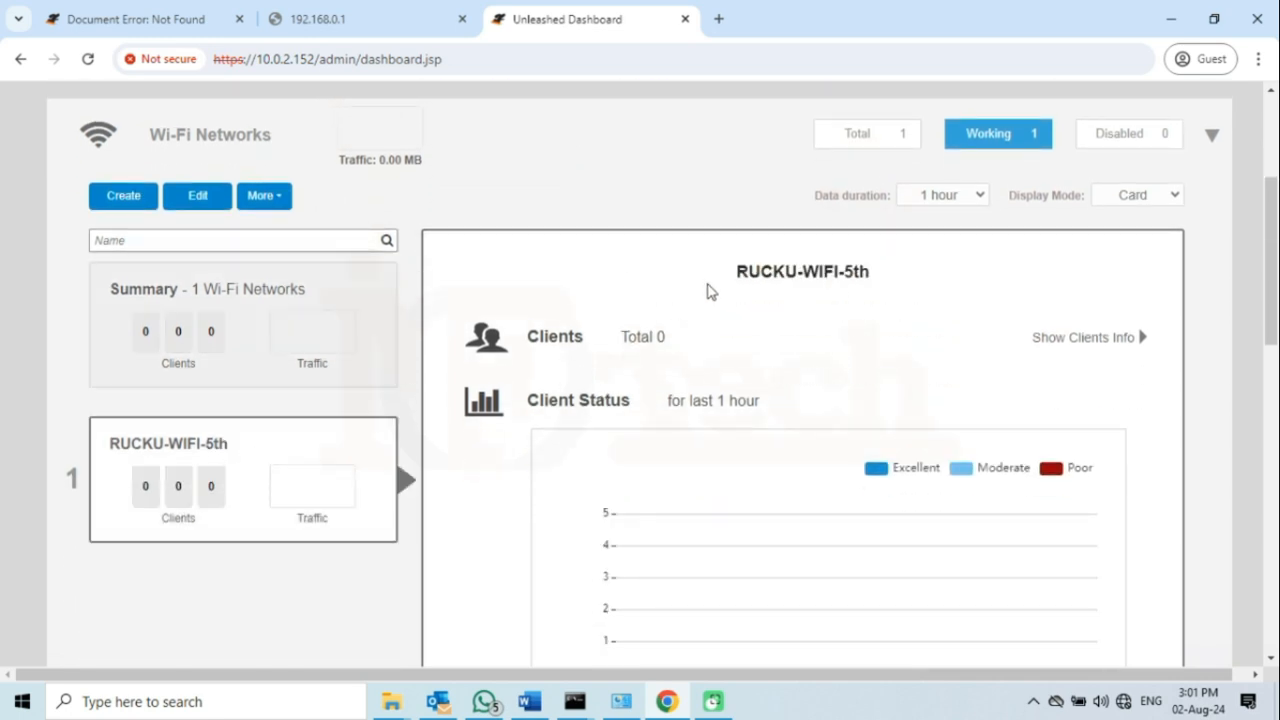
drag(735, 281, 848, 272)
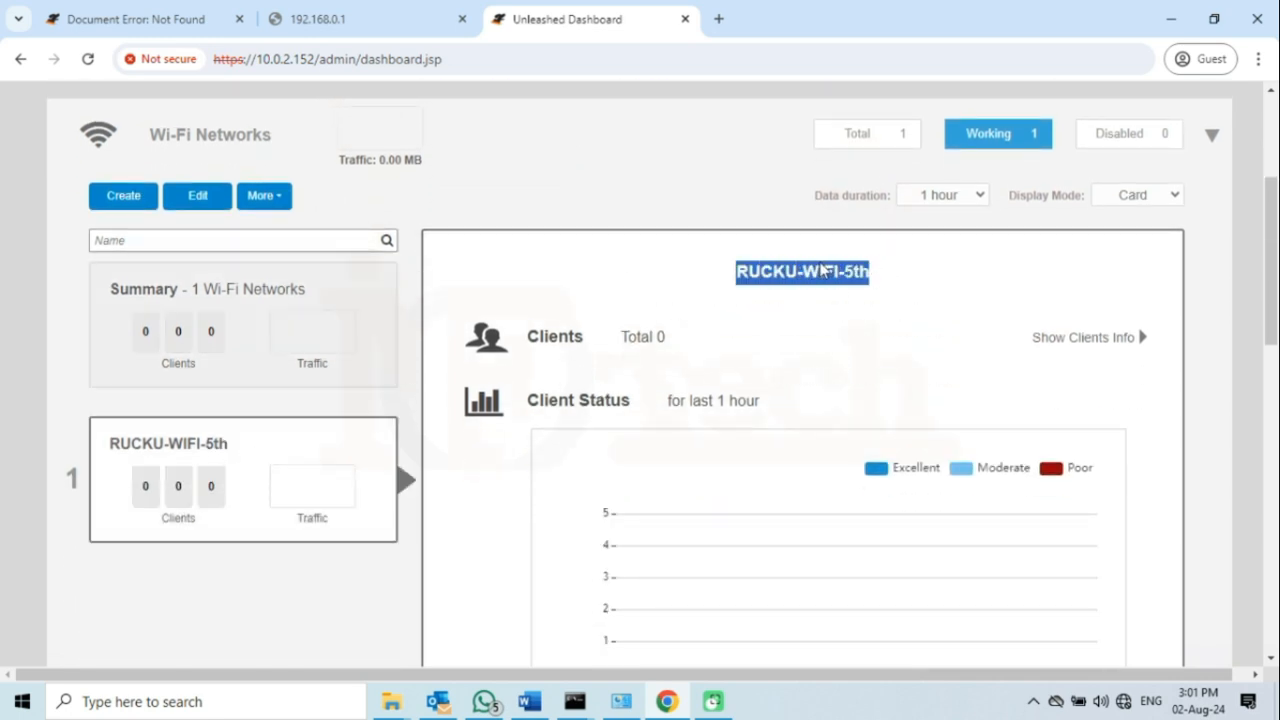
scroll(688, 297, down, 9)
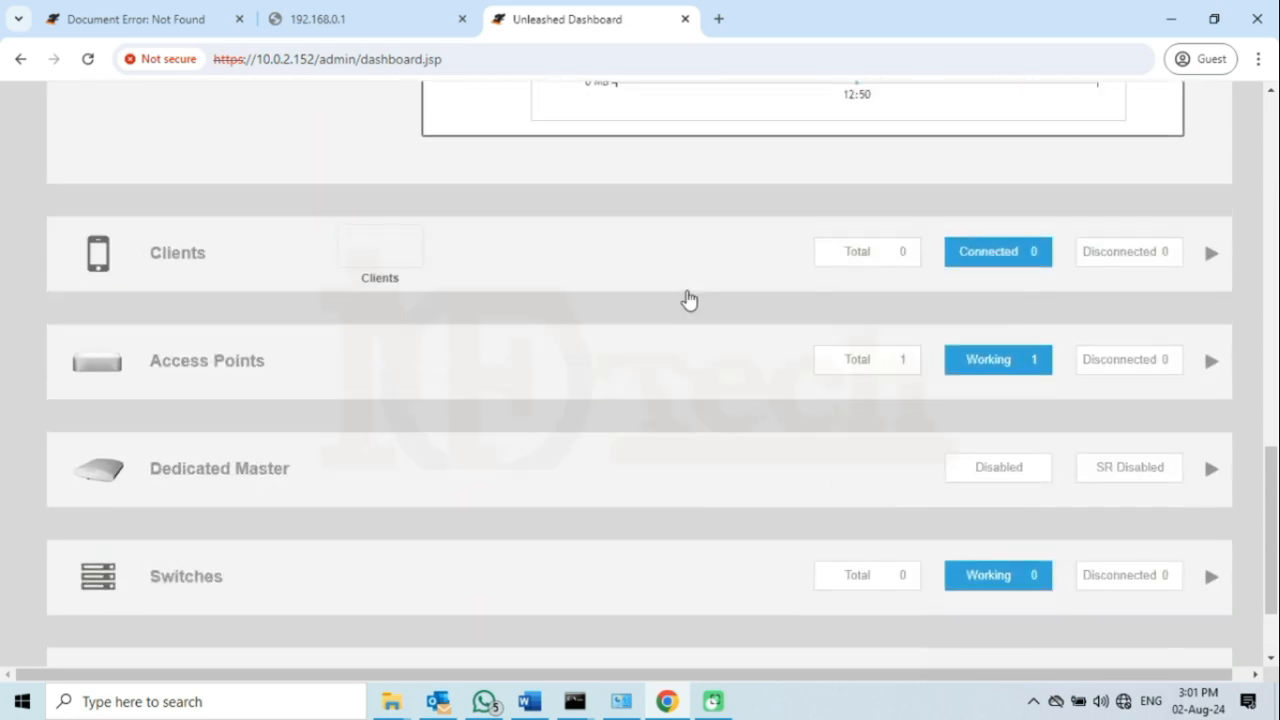
scroll(688, 297, down, 2)
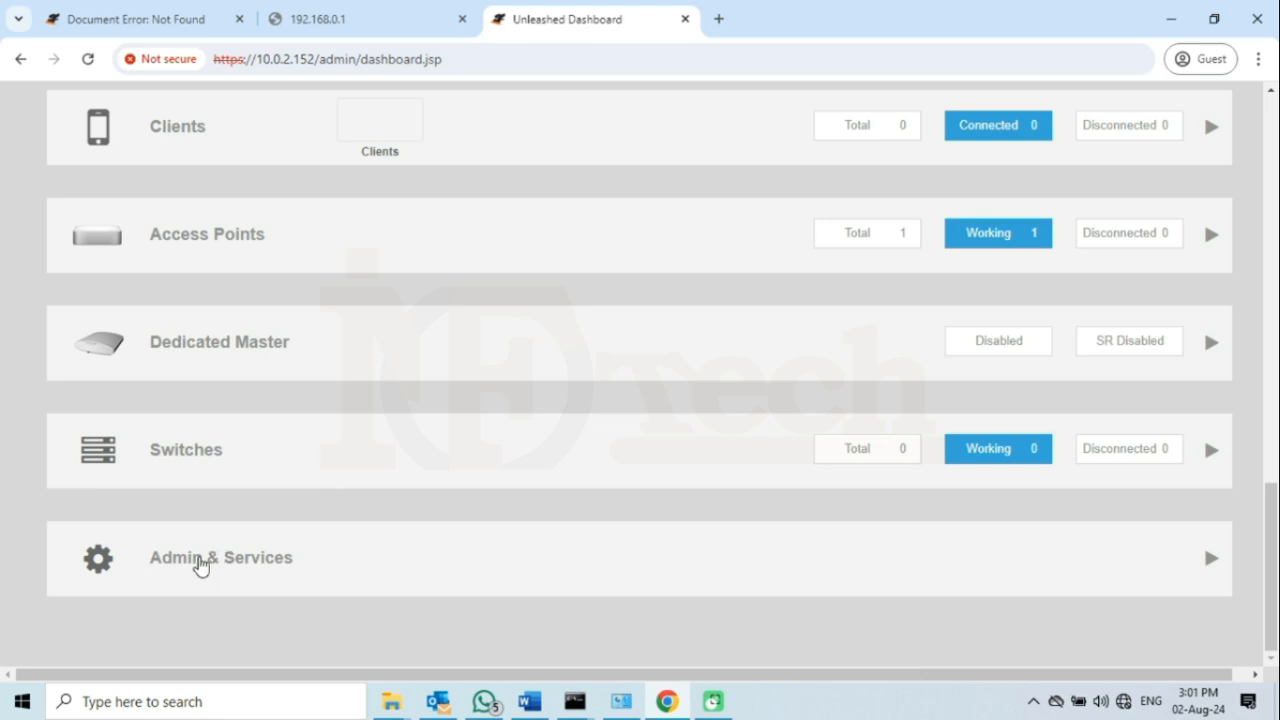
- Expand Admin & Services and inspect the Preferred Master settings, currently at No Preference
click(200, 561)
scroll(361, 437, down, 4)
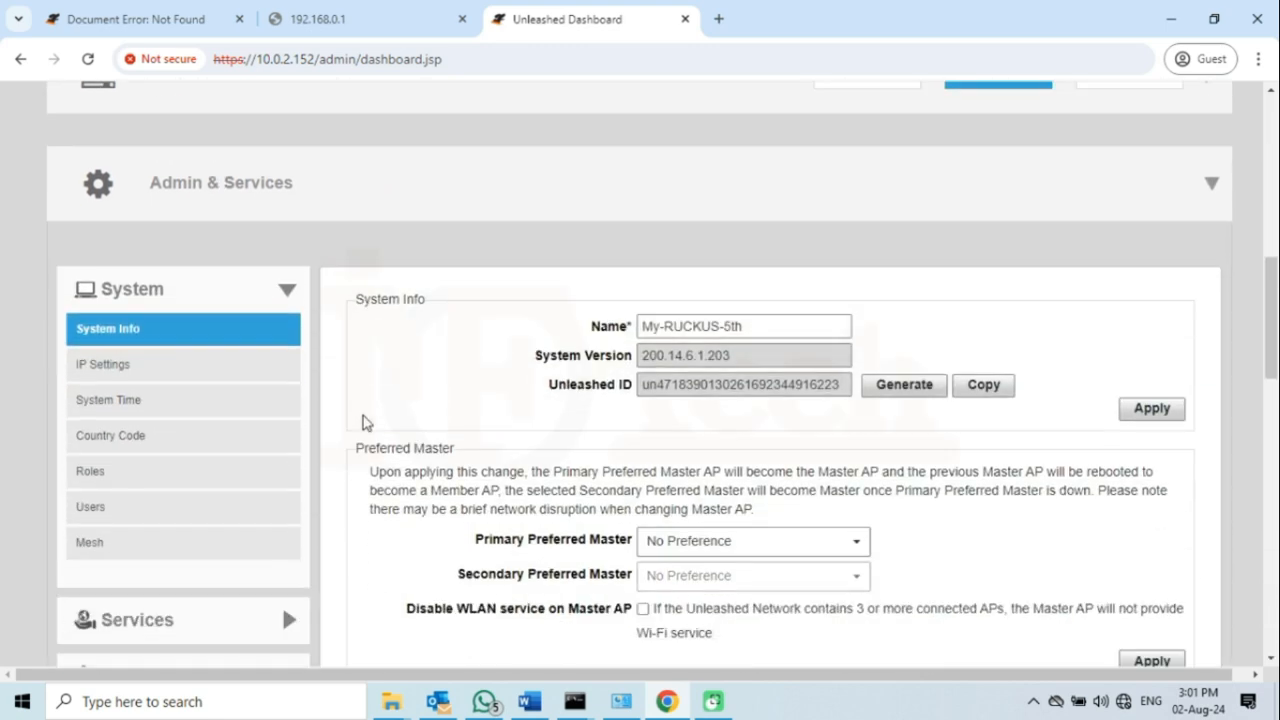
scroll(684, 388, down, 1)
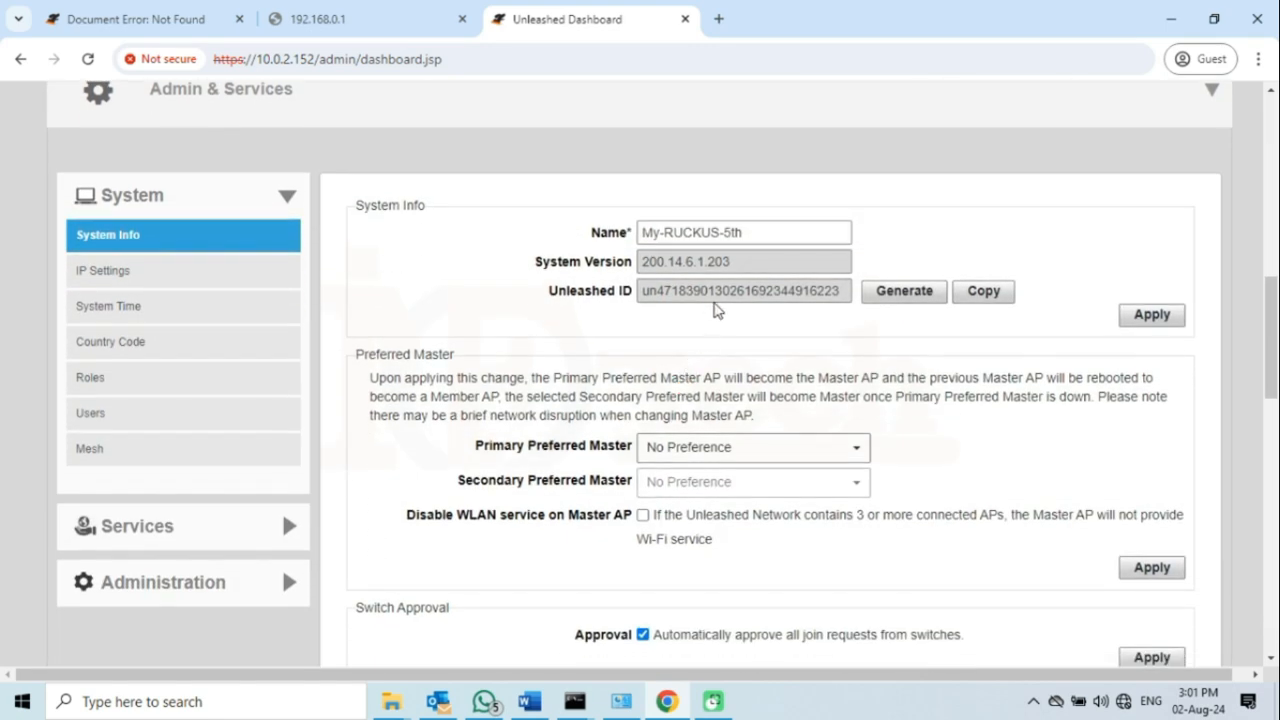
drag(752, 234, 648, 240)
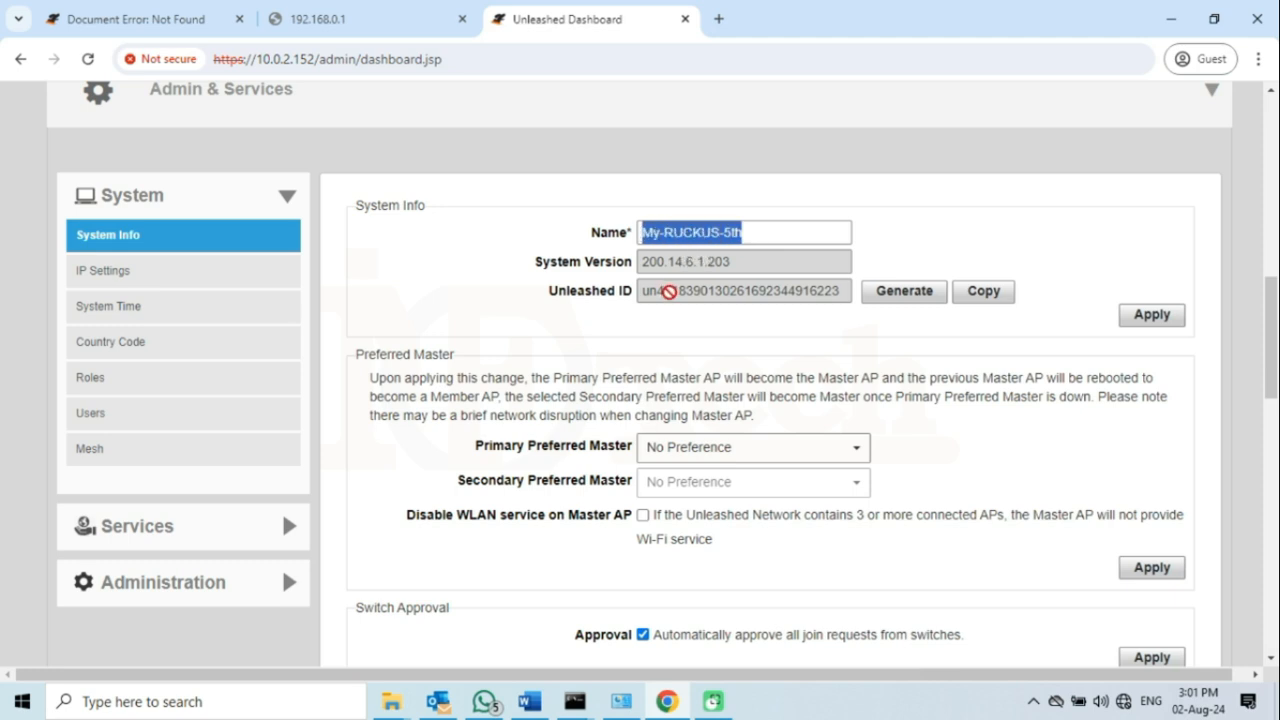
scroll(646, 354, down, 2)
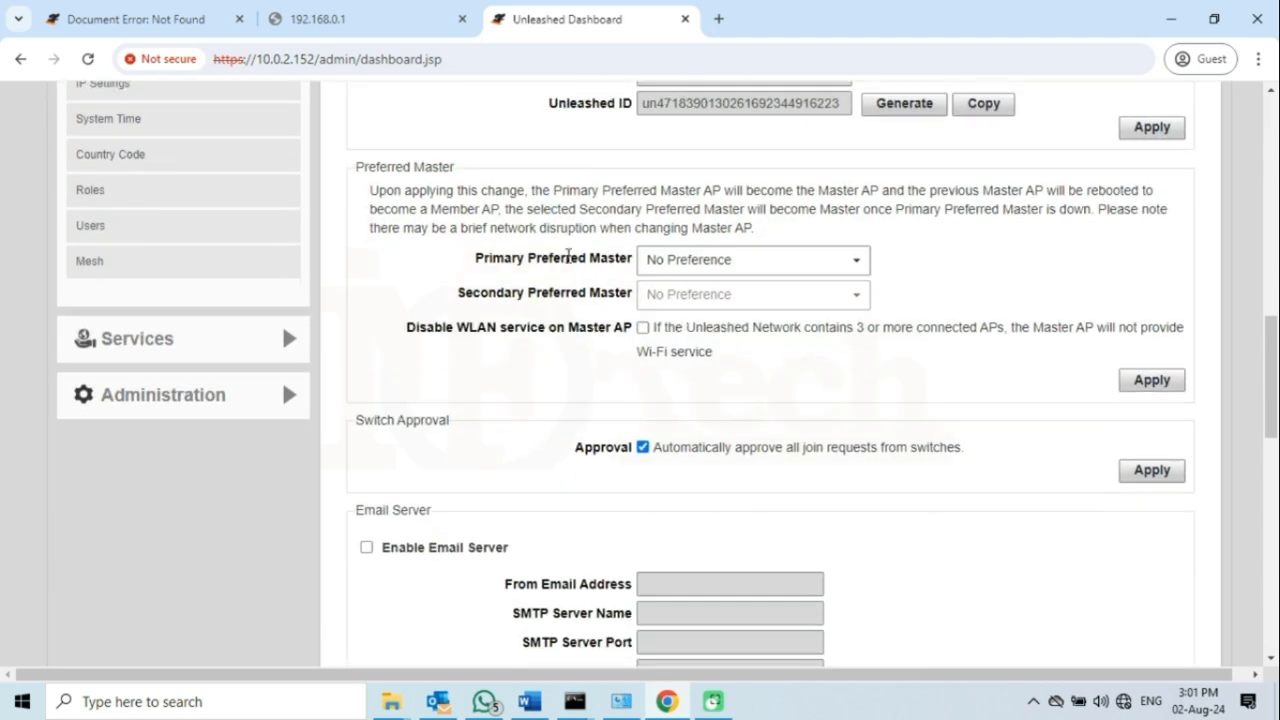
drag(455, 167, 350, 168)
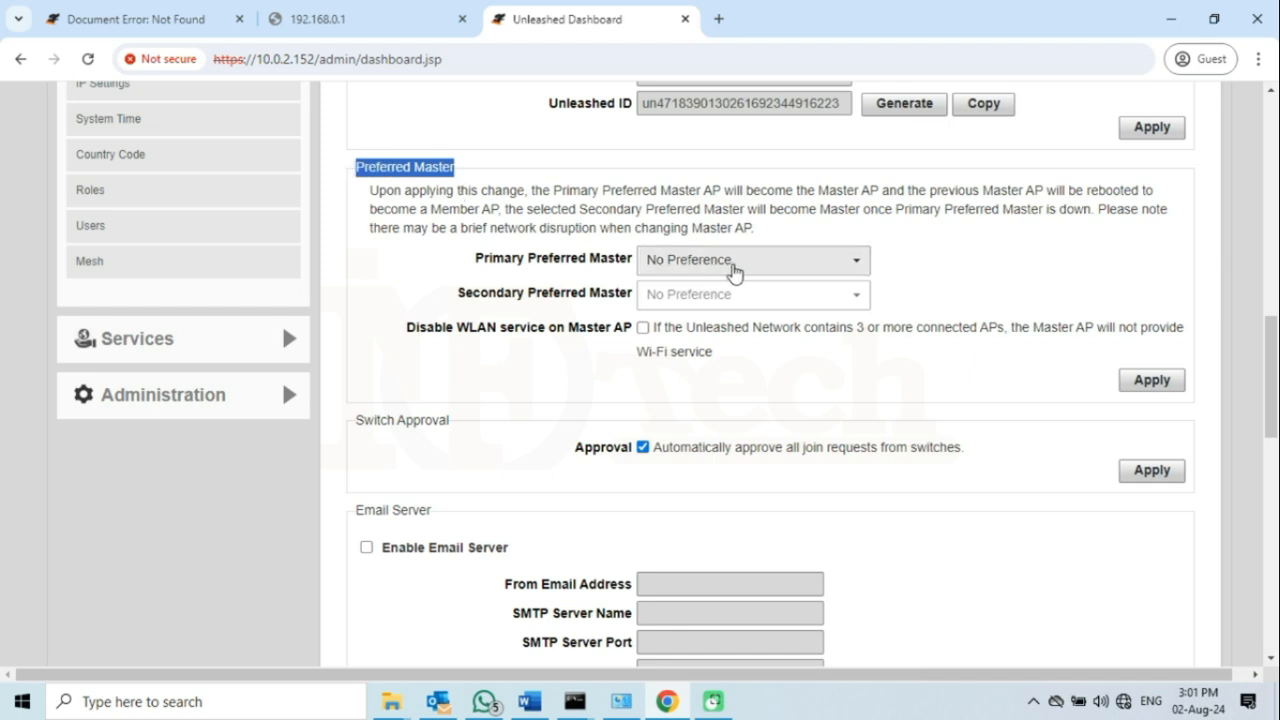
click(787, 264)
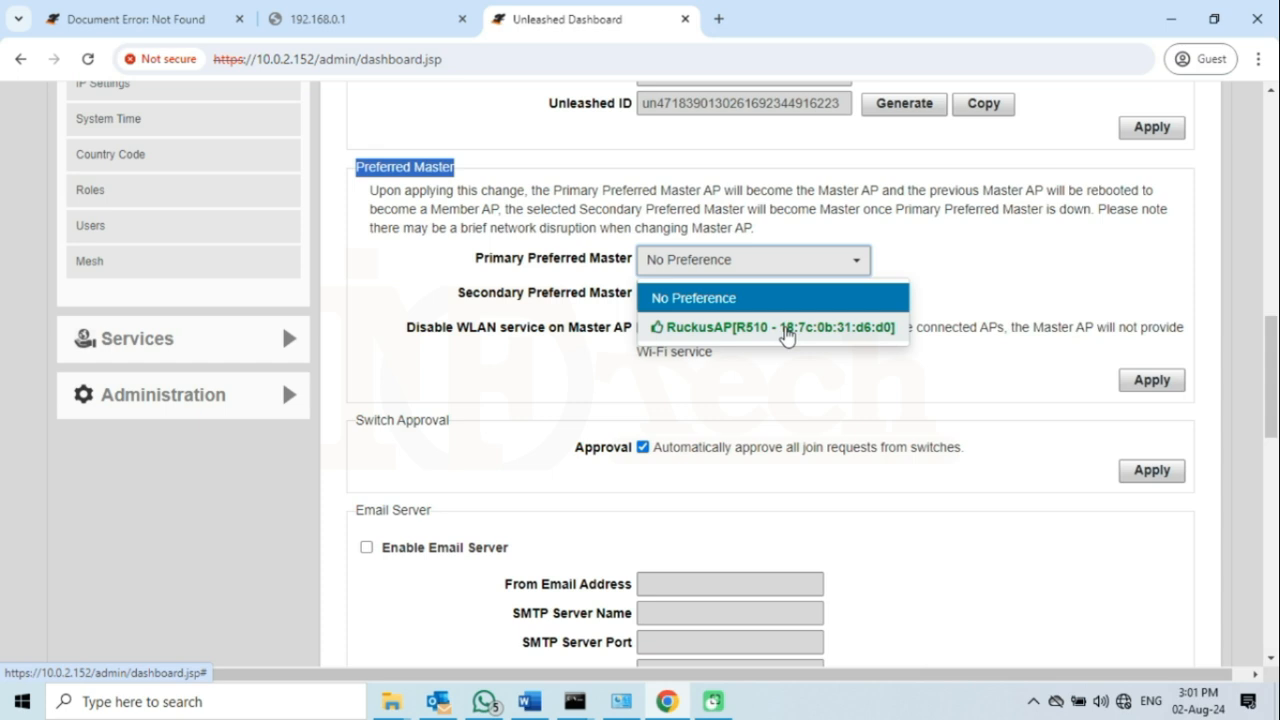
click(543, 294)
drag(476, 259, 634, 262)
click(740, 268)
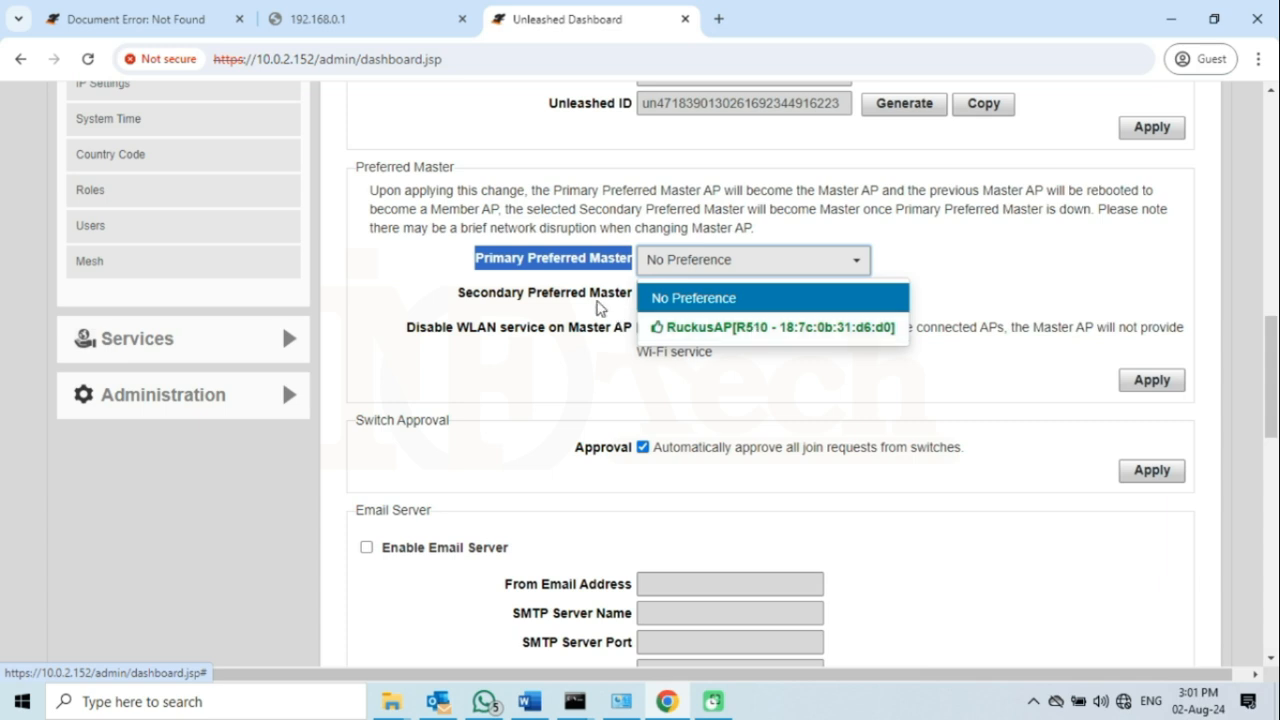
click(529, 294)
drag(457, 293, 634, 294)
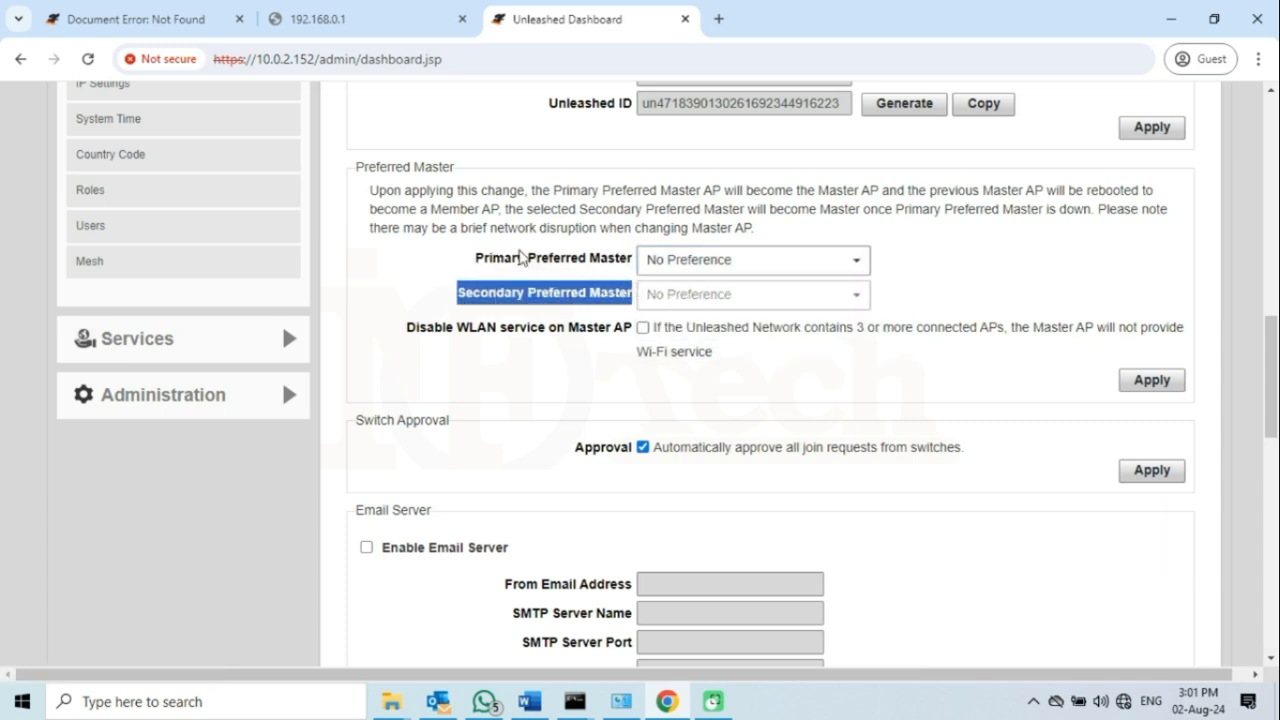
click(507, 255)
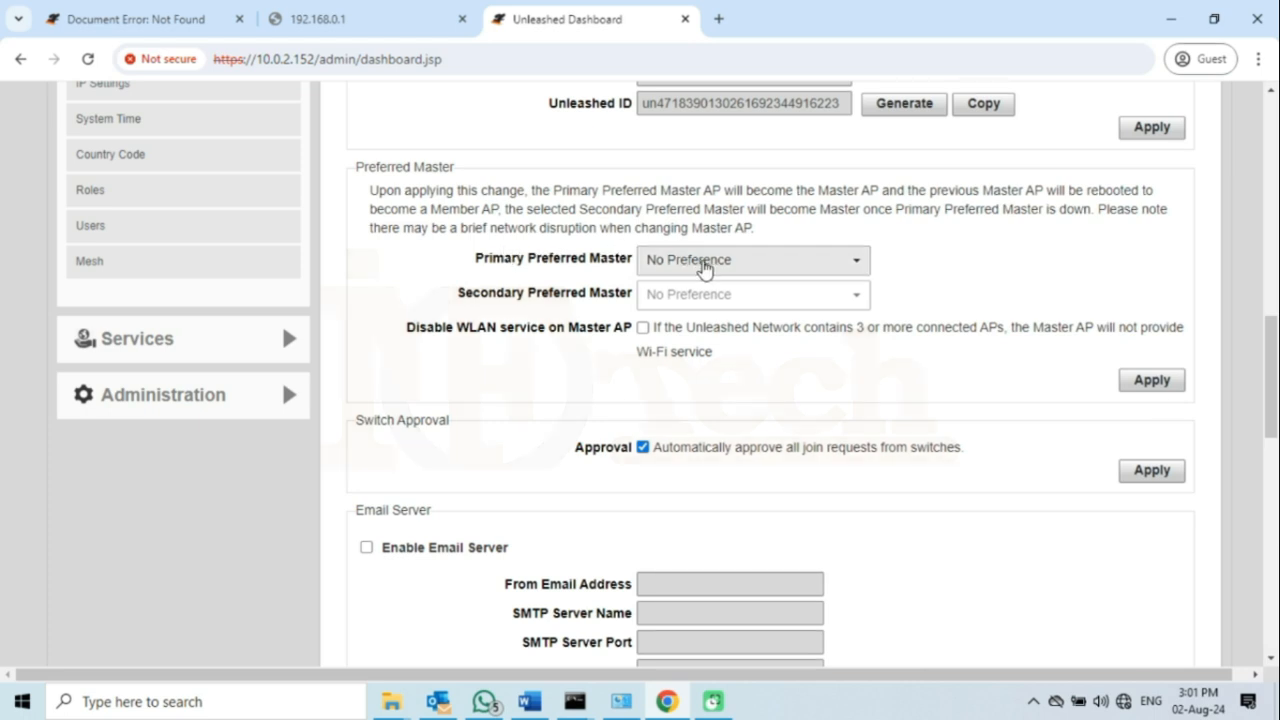
- Set Primary Preferred Master to the R510 RuckusAP and apply the change
click(703, 262)
click(718, 333)
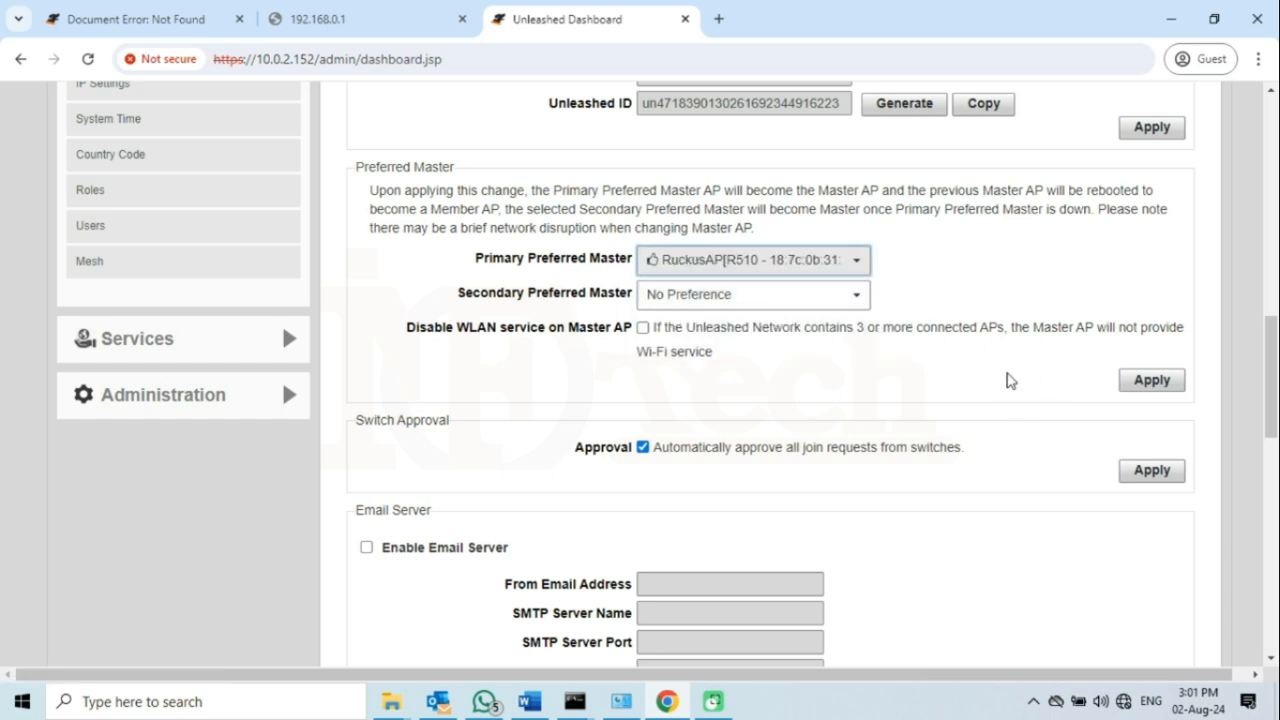
click(1165, 390)
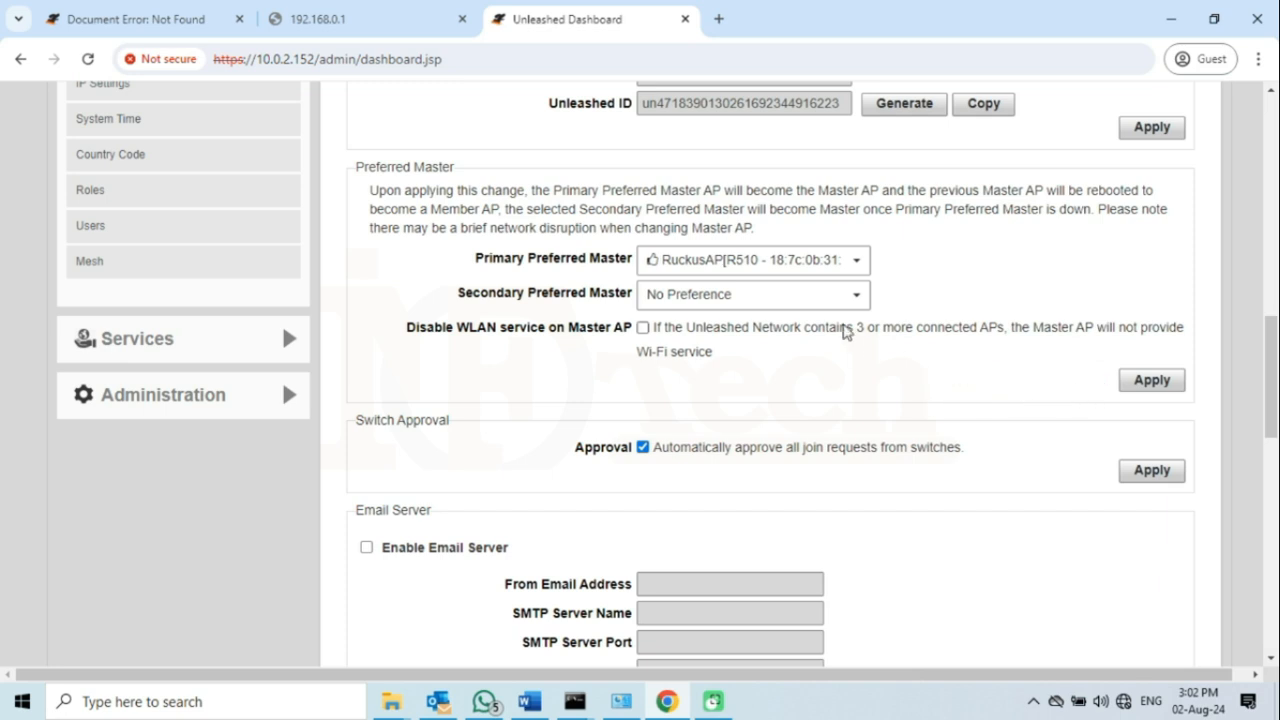
- Close the 192.168.0.1 and Document Error tabs, then close Chrome
scroll(732, 332, up, 3)
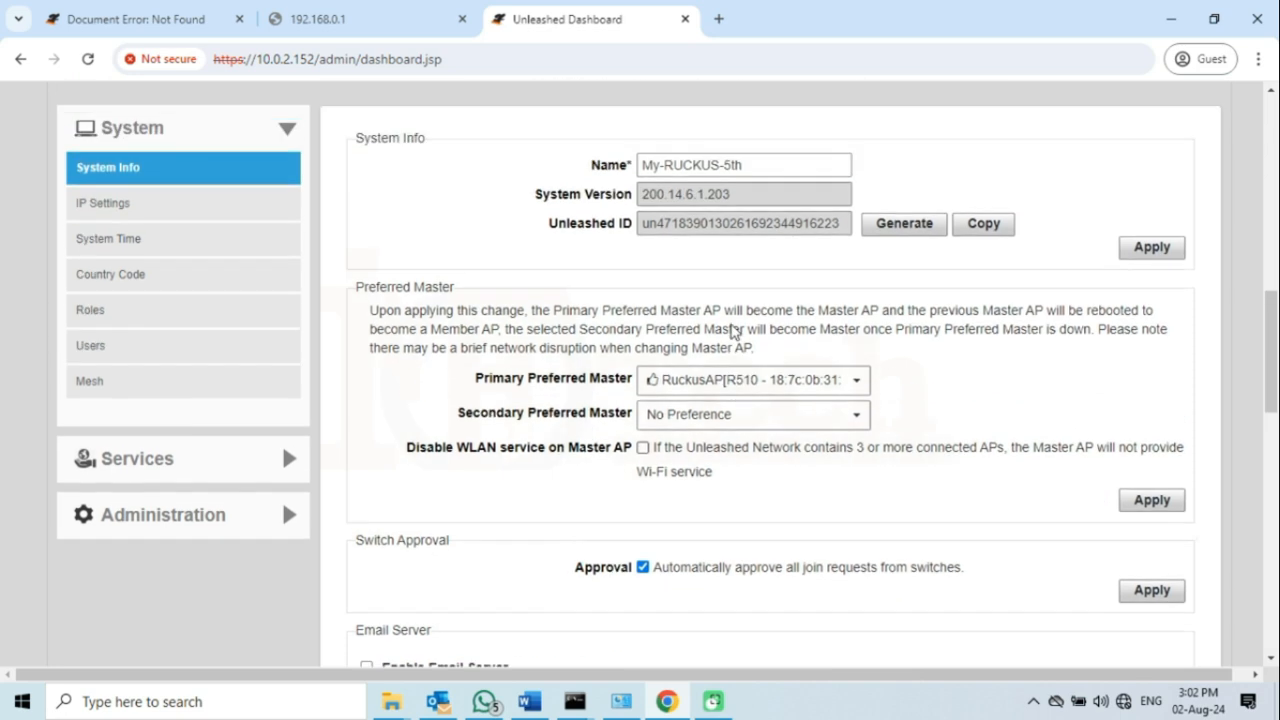
click(462, 19)
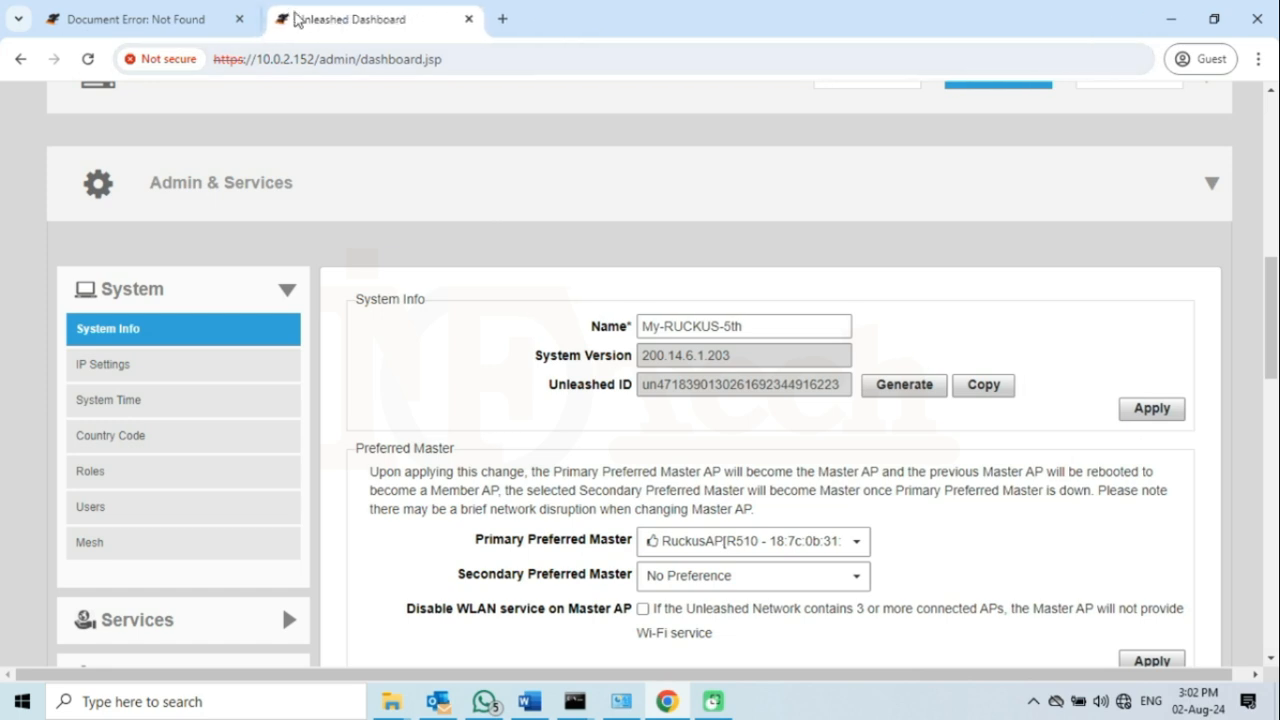
click(239, 19)
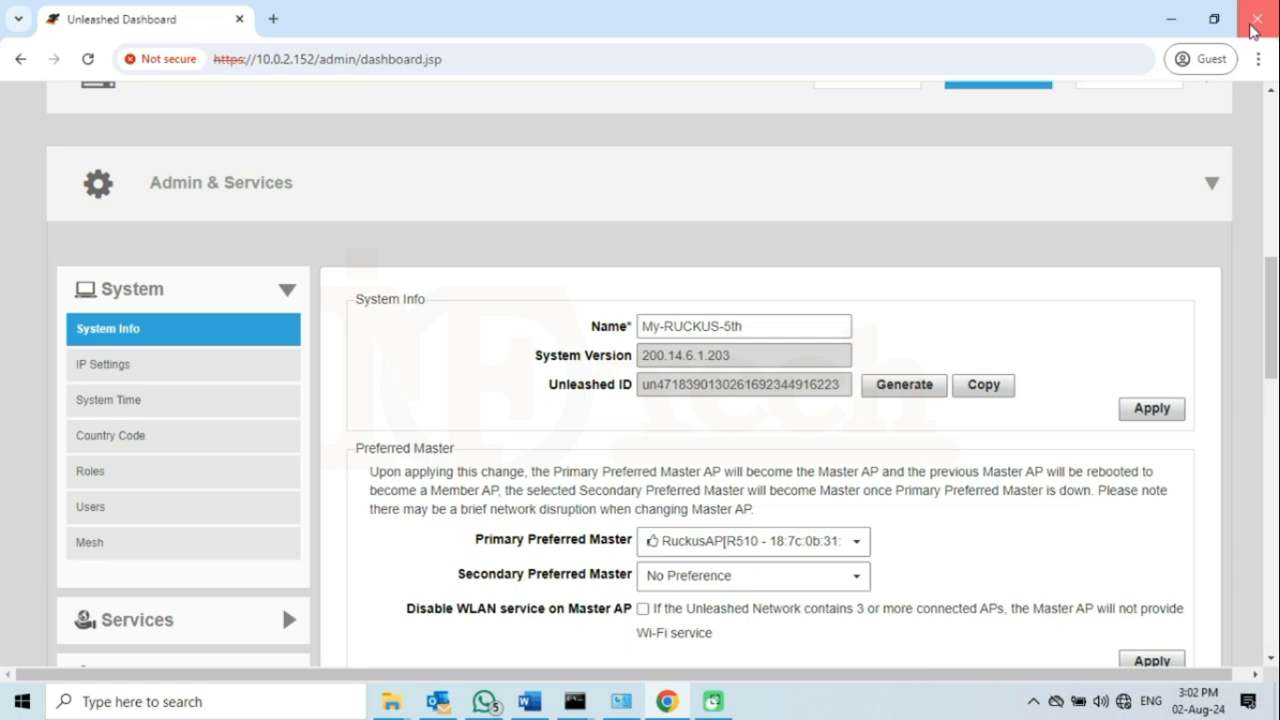
click(1252, 28)
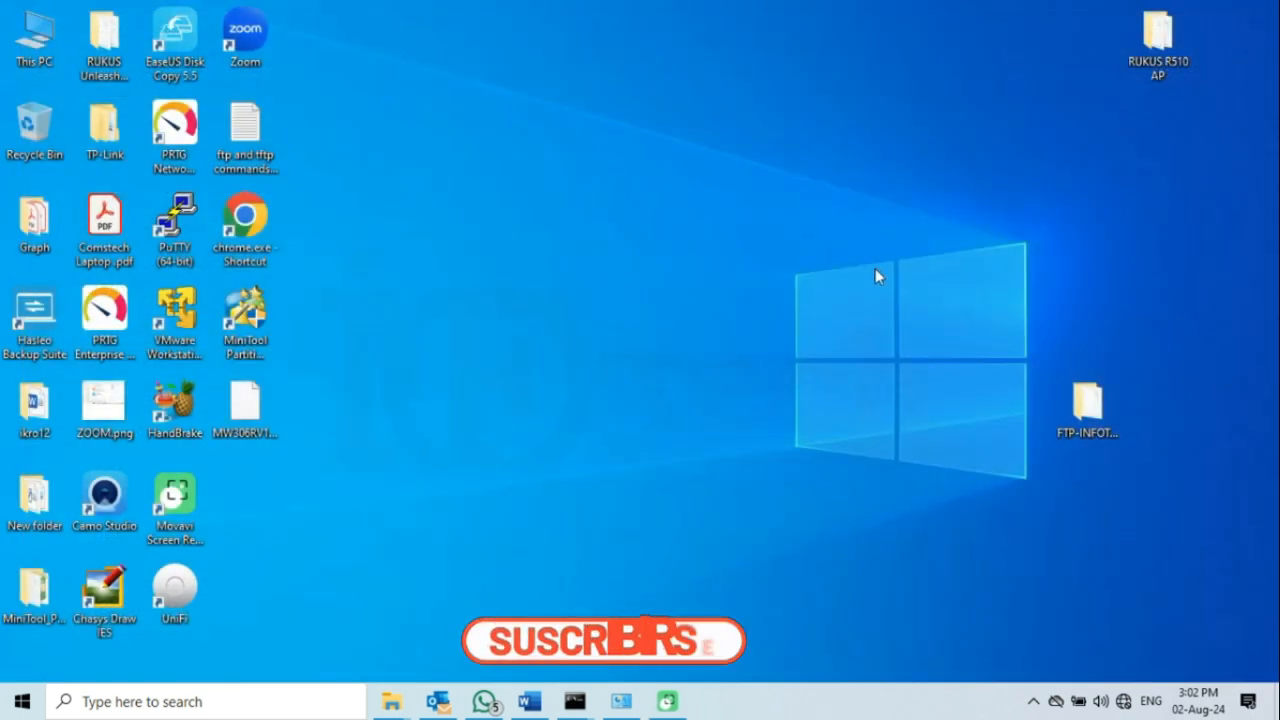